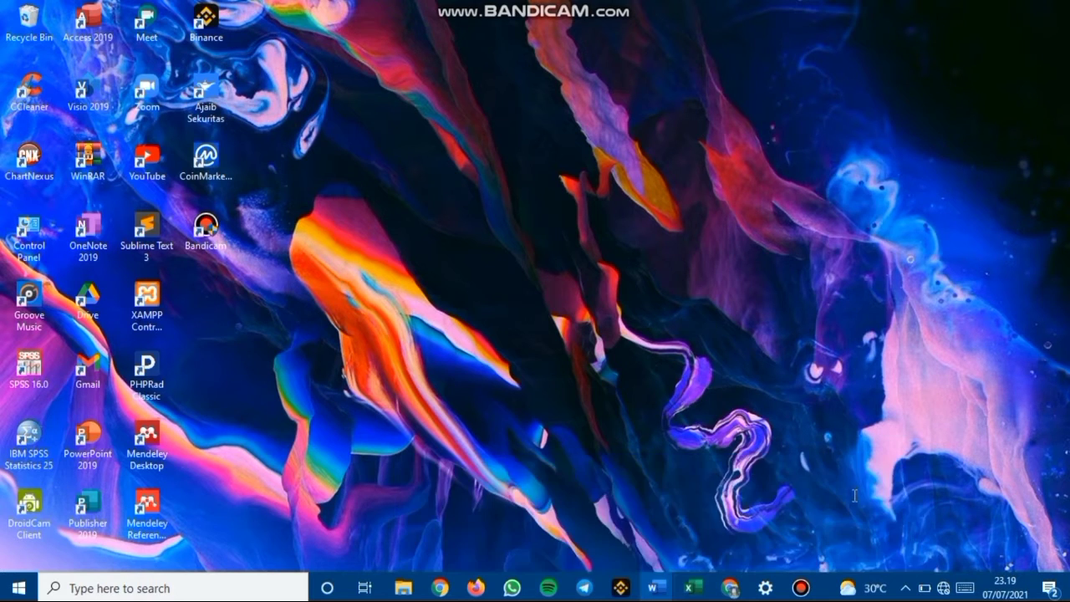
{"action": "scroll", "coordinate": [872, 489], "scroll_direction": "up", "scroll_amount": 5}
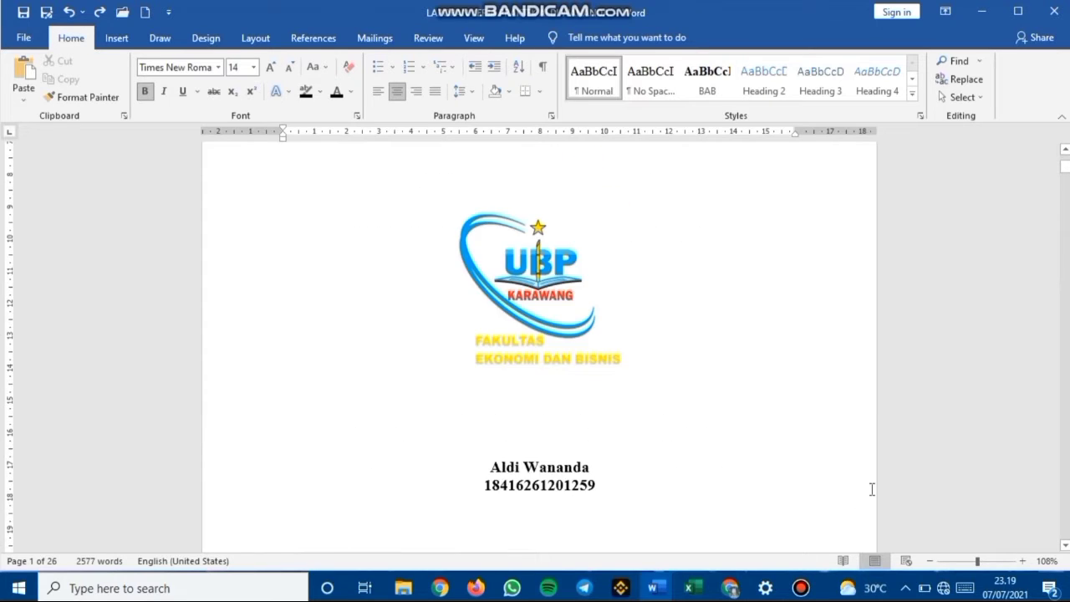
{"action": "scroll", "coordinate": [872, 489], "scroll_direction": "up", "scroll_amount": 5}
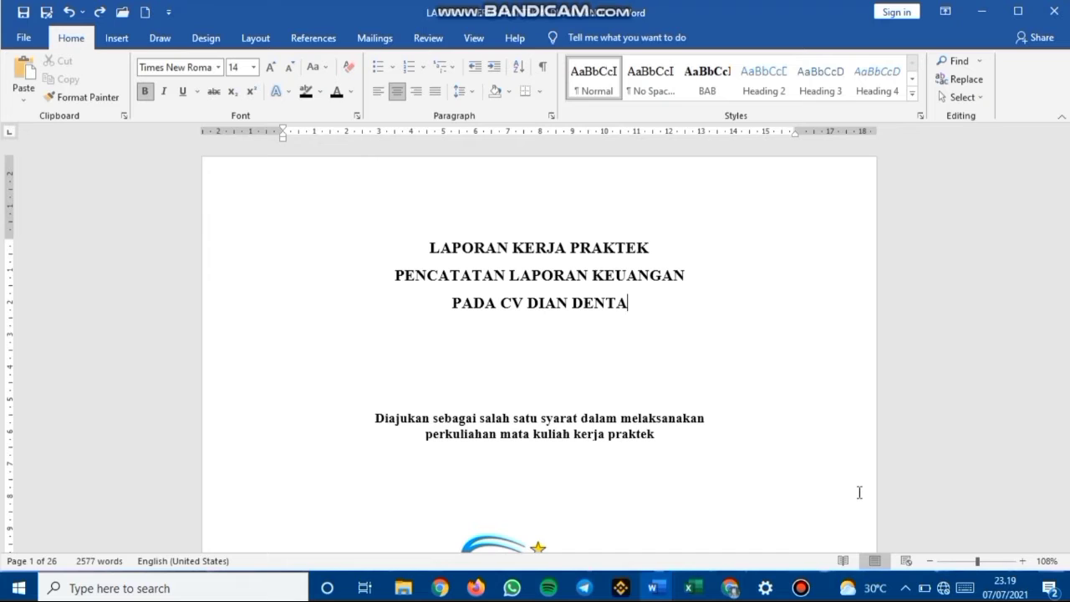
{"action": "left_click", "coordinate": [856, 492]}
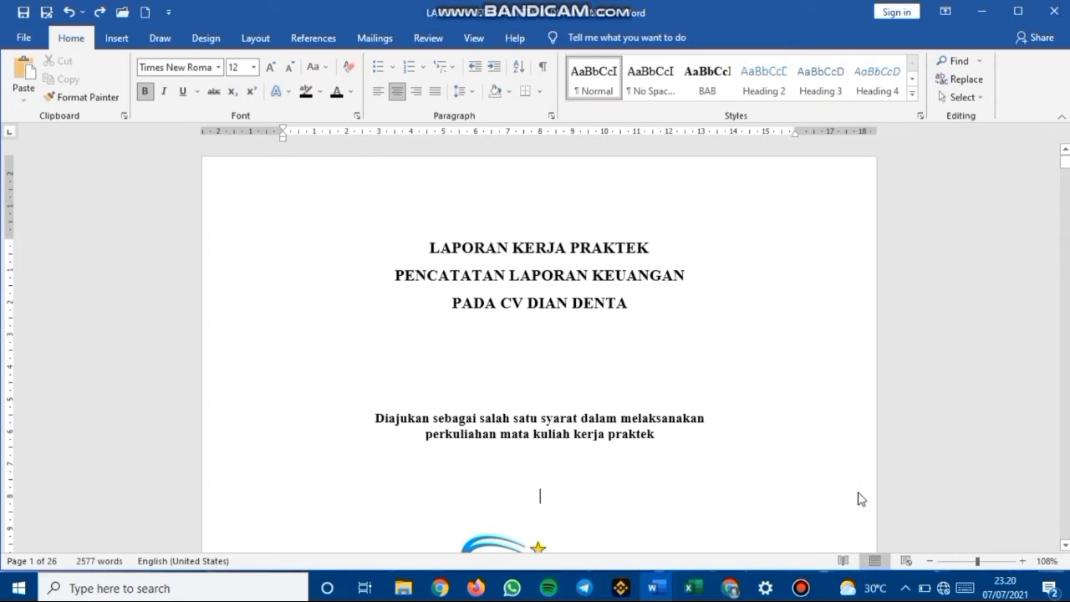
{"action": "right_click", "coordinate": [857, 493]}
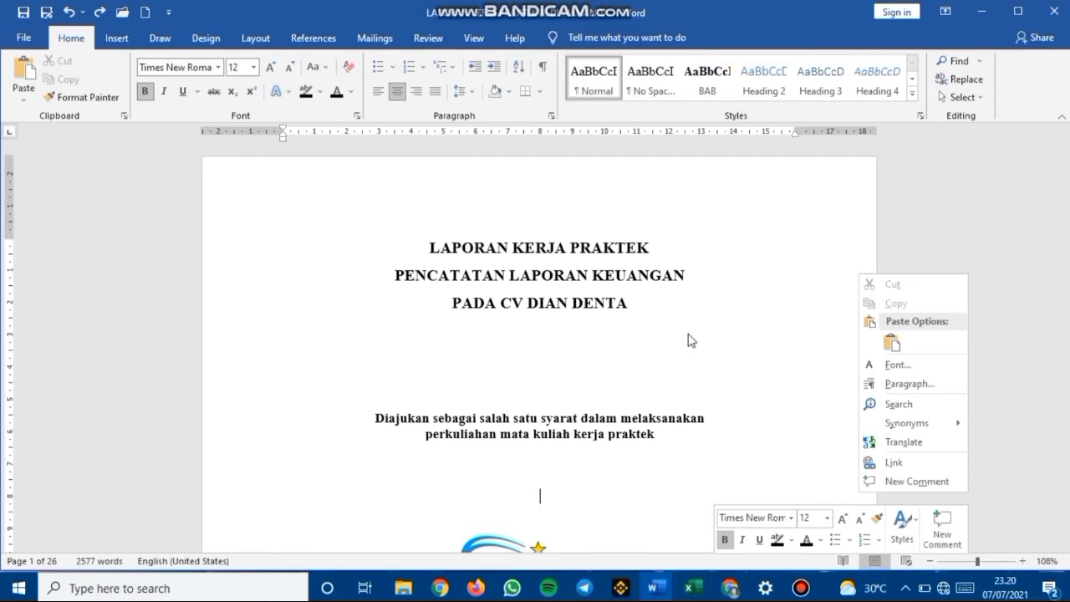
{"action": "key", "text": "Escape"}
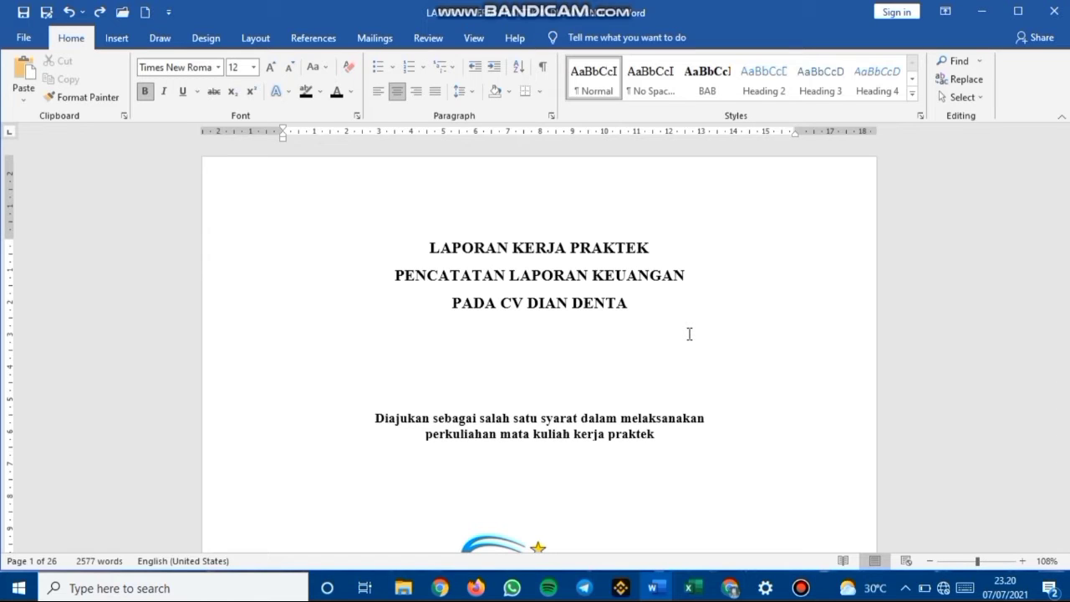
{"action": "left_click", "coordinate": [689, 333]}
{"action": "key", "text": "ctrl+j"}
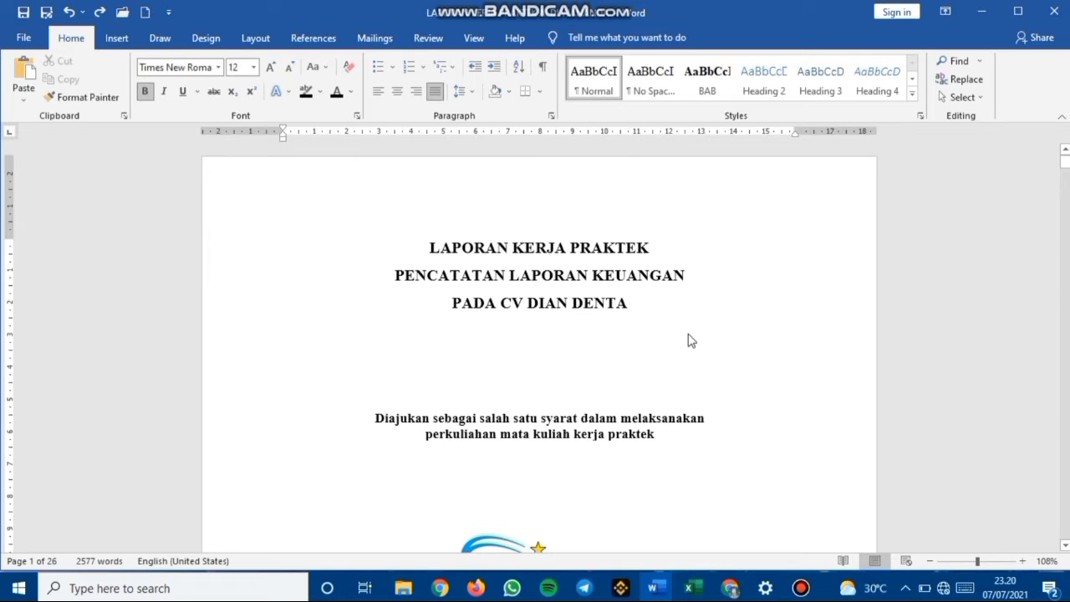
{"action": "right_click", "coordinate": [689, 334]}
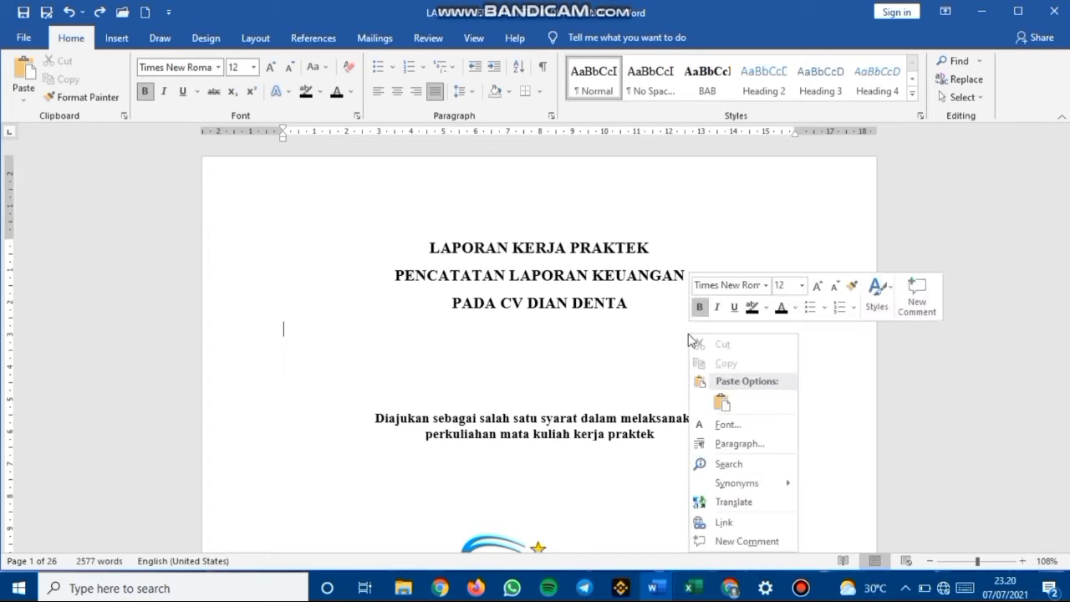
{"action": "left_click", "coordinate": [689, 335]}
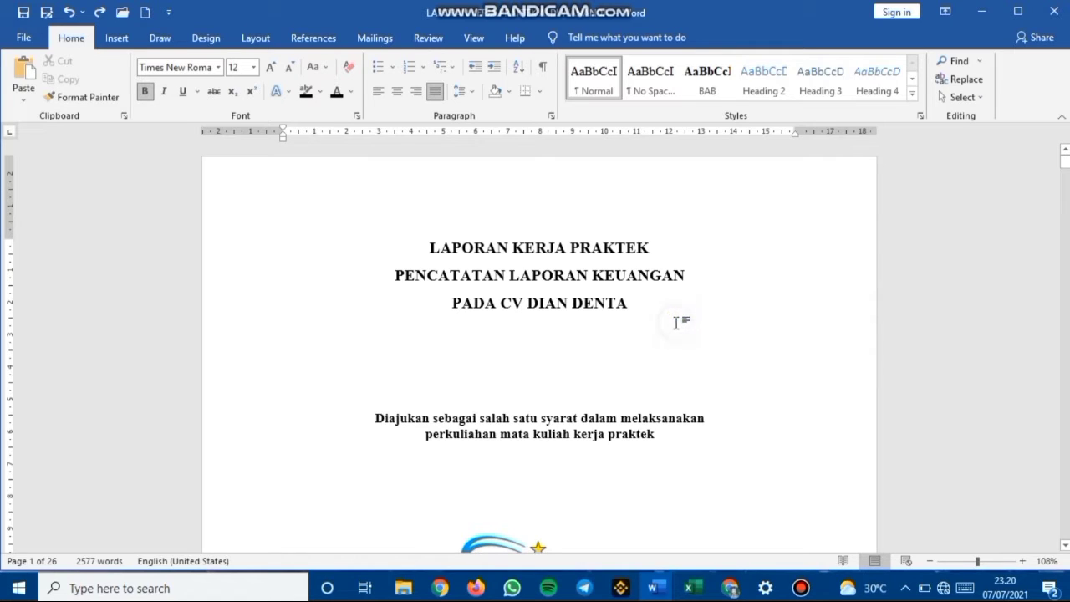
{"action": "right_click", "coordinate": [676, 322]}
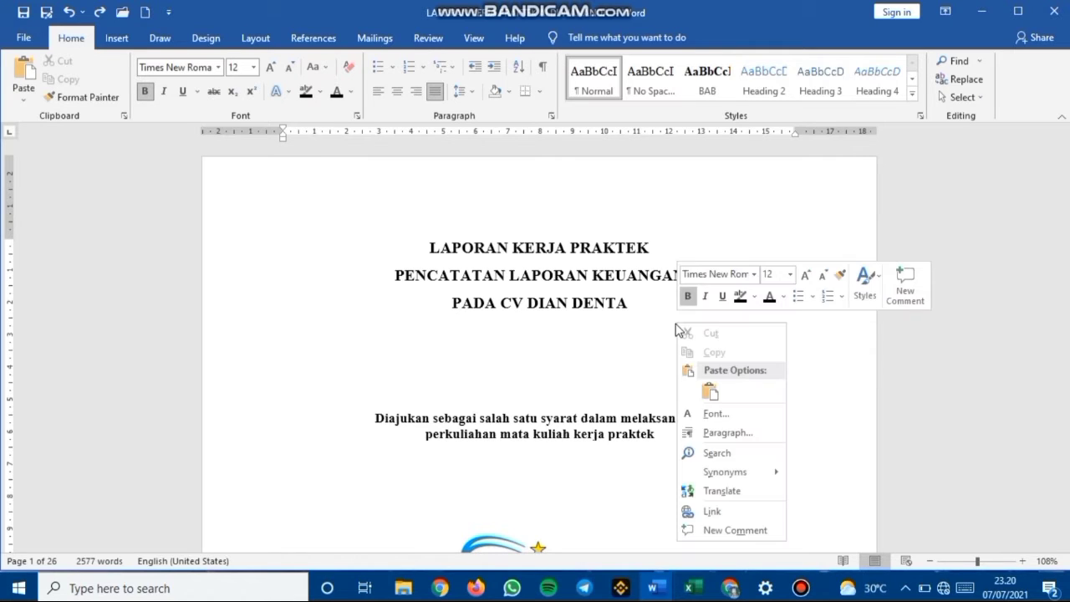
{"action": "left_click", "coordinate": [782, 180]}
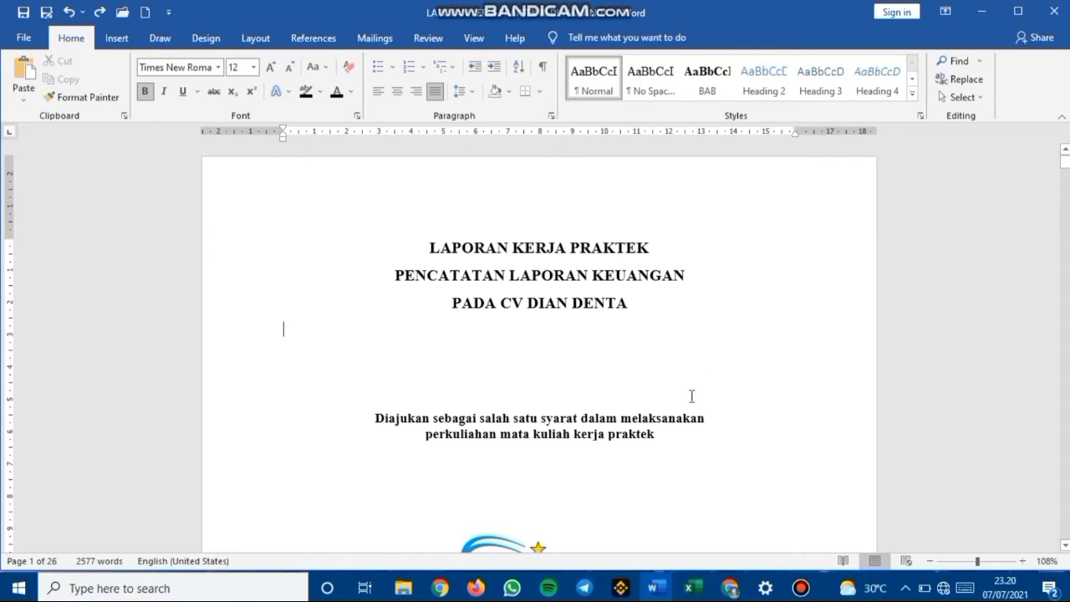
- Review the report's cover page, non-plagiarism statement, approval sheet (Lembar Persetujuan) and ratification sheet (Lembar Pengesahan)
{"action": "scroll", "coordinate": [624, 377], "scroll_direction": "down", "scroll_amount": 2}
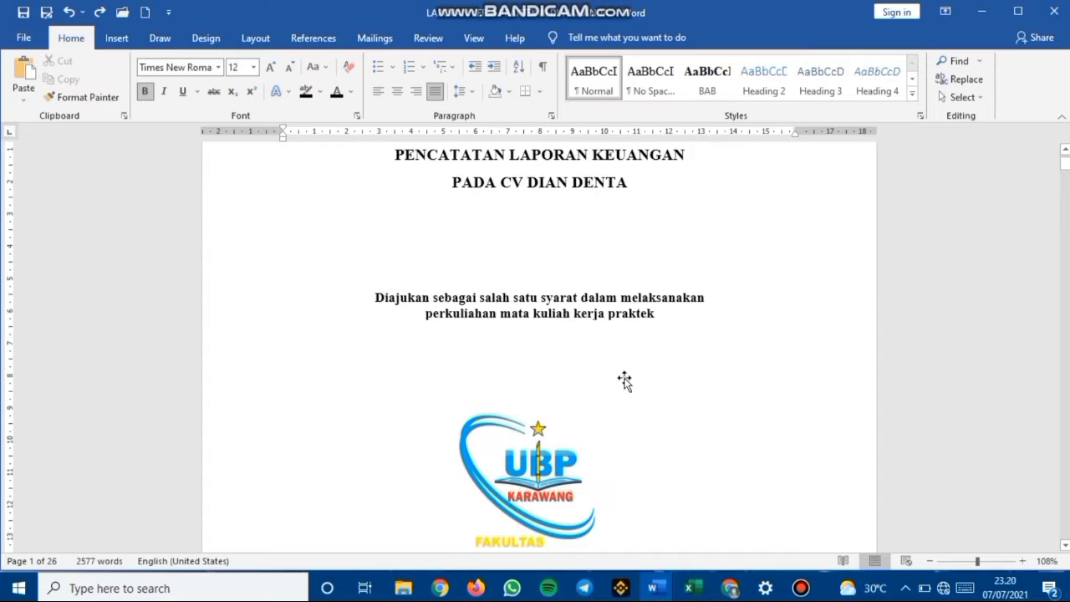
{"action": "scroll", "coordinate": [623, 376], "scroll_direction": "down", "scroll_amount": 6}
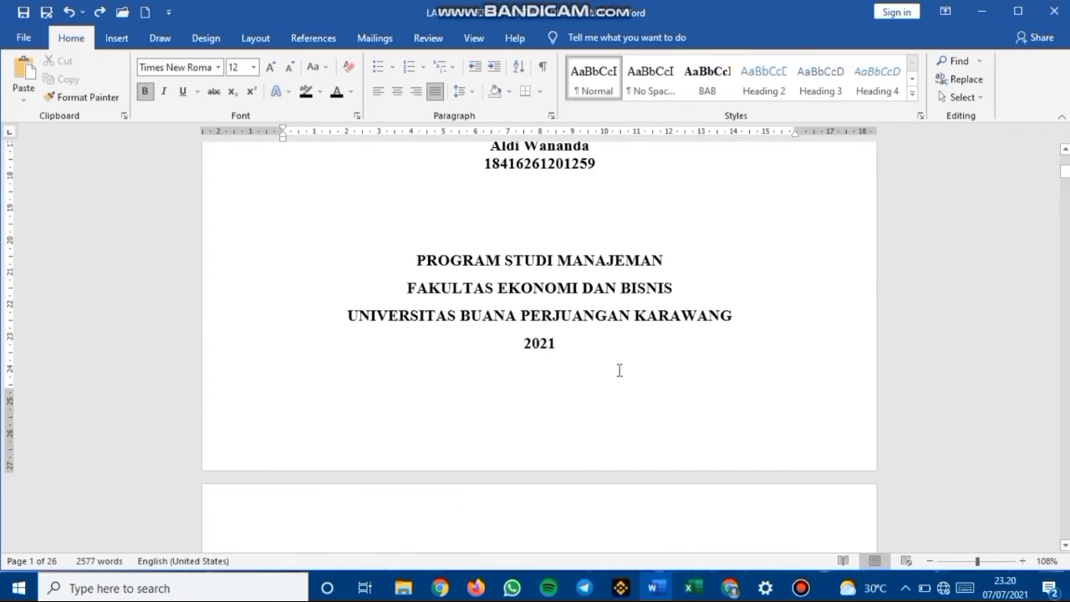
{"action": "scroll", "coordinate": [619, 370], "scroll_direction": "down", "scroll_amount": 10}
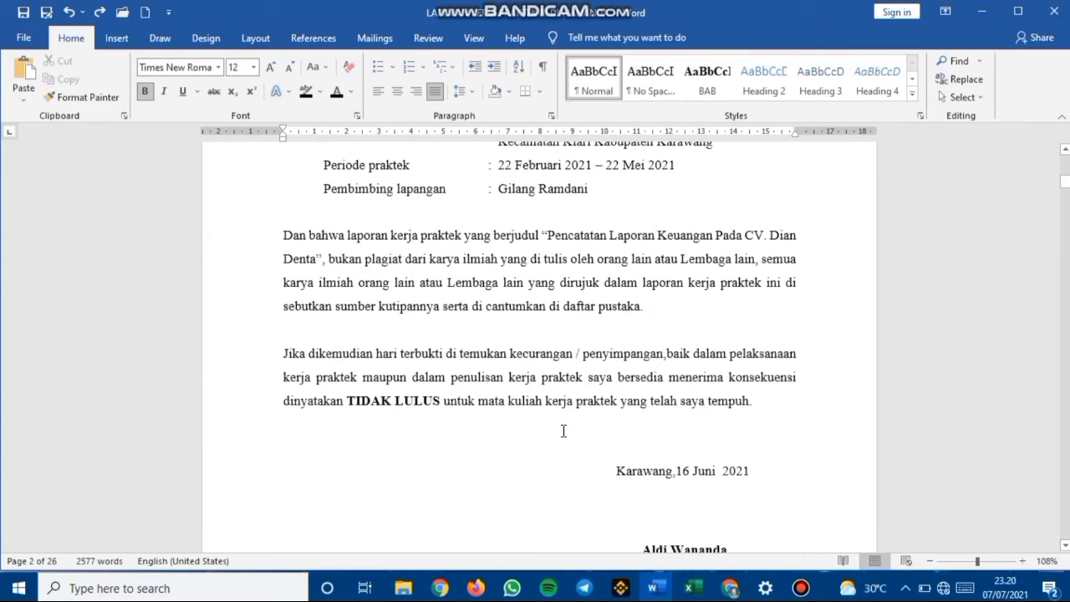
{"action": "scroll", "coordinate": [565, 430], "scroll_direction": "down", "scroll_amount": 8}
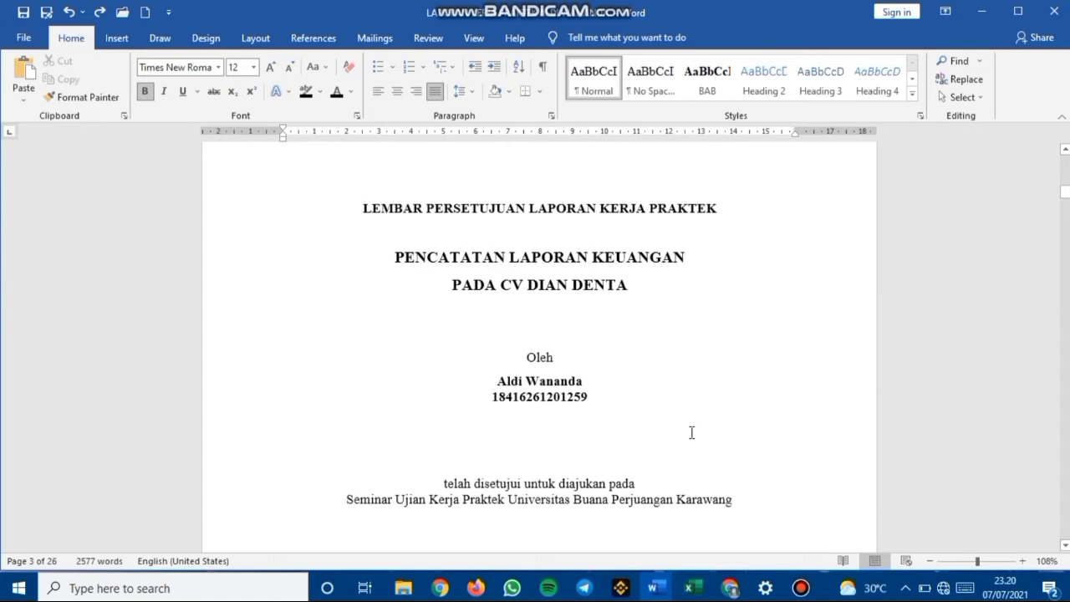
{"action": "scroll", "coordinate": [687, 435], "scroll_direction": "down", "scroll_amount": 3}
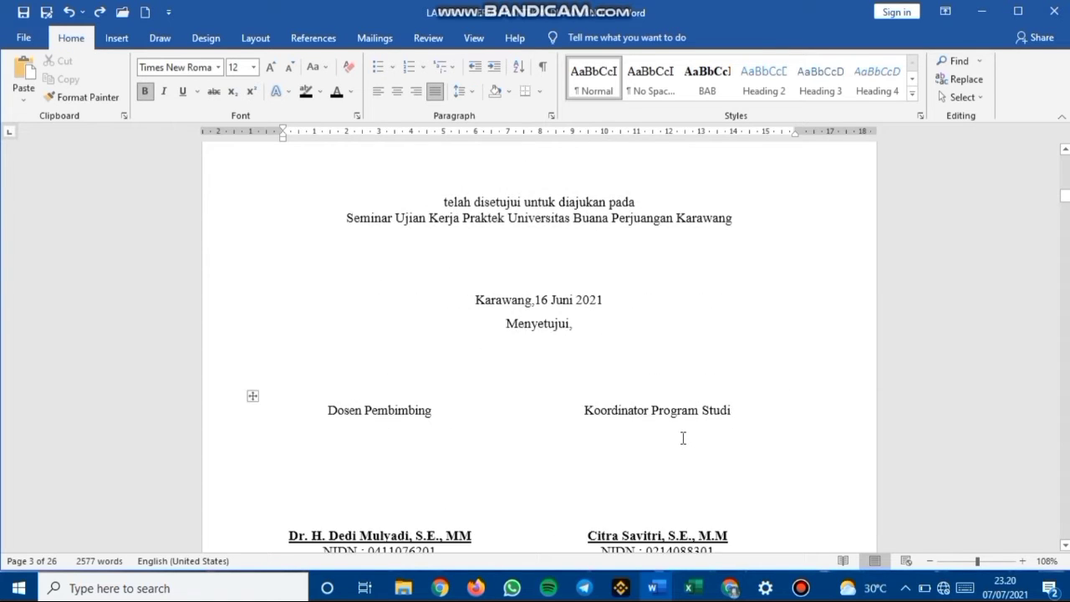
{"action": "scroll", "coordinate": [683, 438], "scroll_direction": "down", "scroll_amount": 1}
{"action": "scroll", "coordinate": [683, 438], "scroll_direction": "down", "scroll_amount": 10}
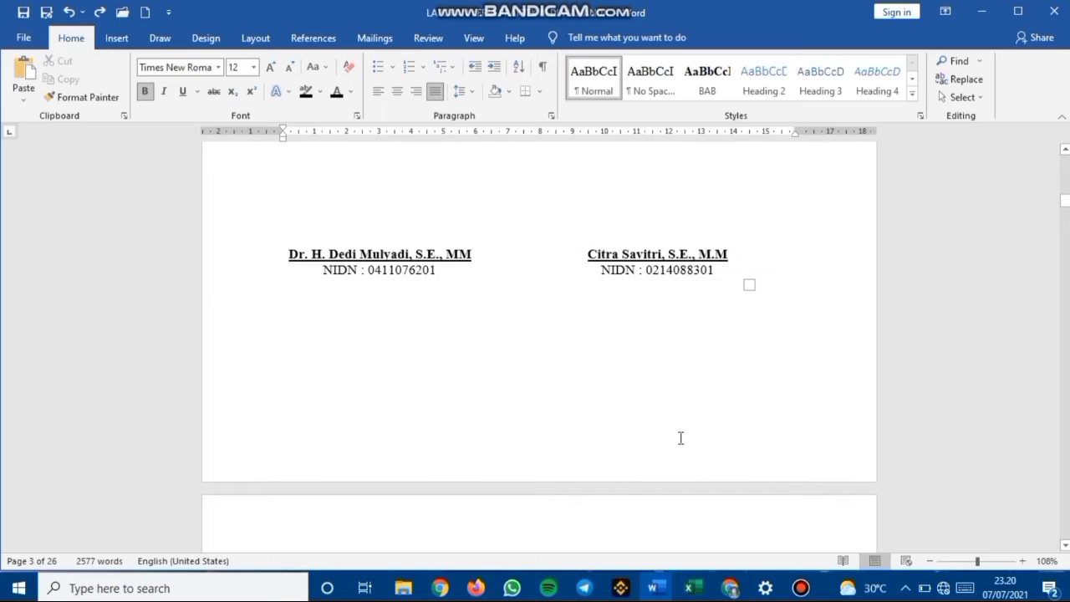
{"action": "scroll", "coordinate": [679, 436], "scroll_direction": "down", "scroll_amount": 1}
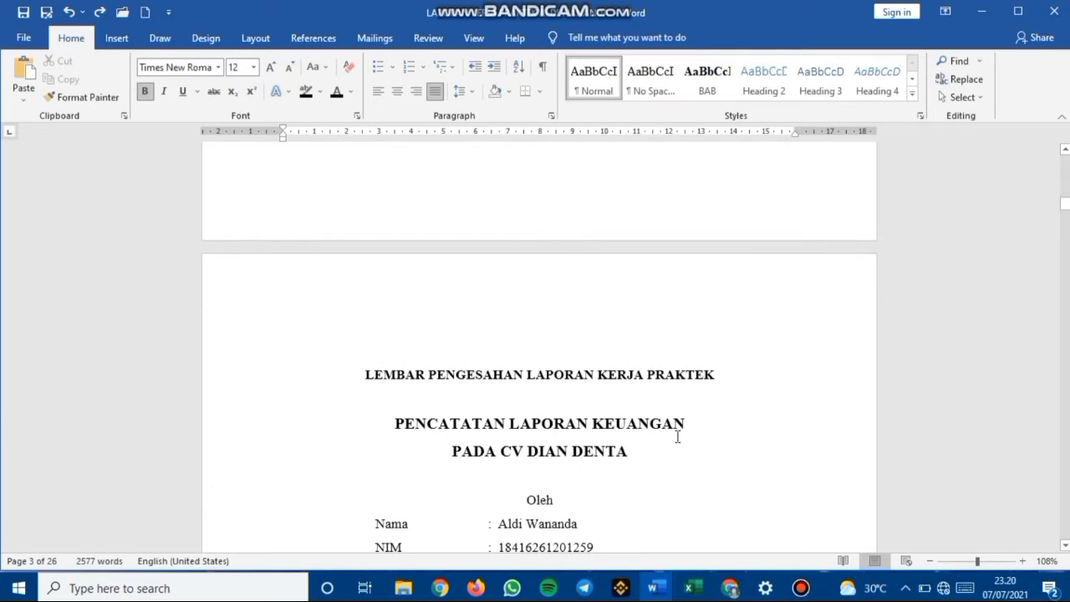
- Review the foreword (Kata Pengantar), the abstract pages and the table of contents (Daftar Isi) through Bab III
{"action": "scroll", "coordinate": [677, 436], "scroll_direction": "down", "scroll_amount": 20}
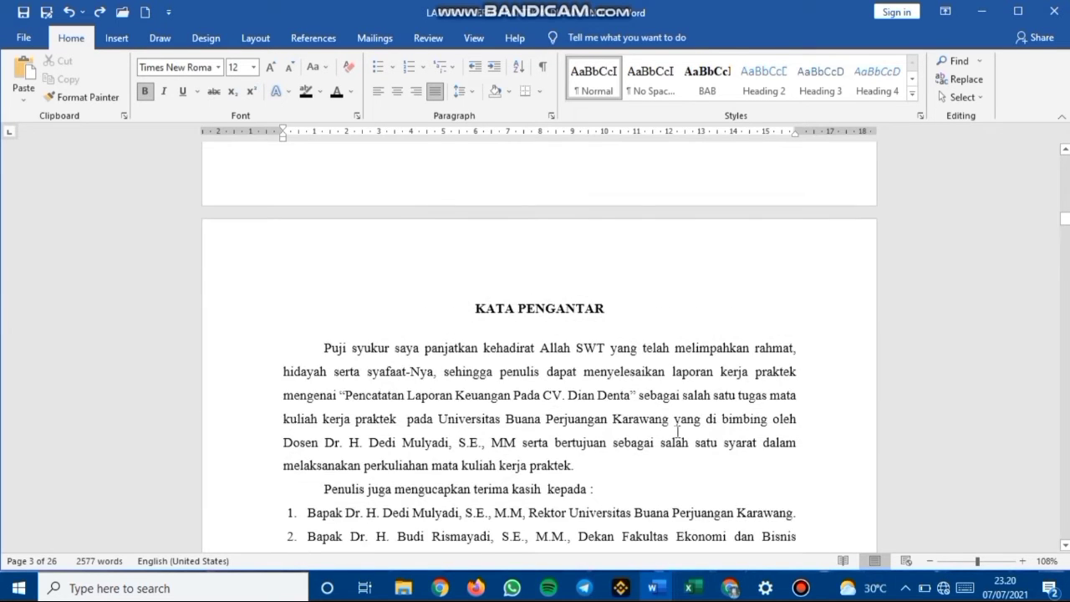
{"action": "scroll", "coordinate": [677, 432], "scroll_direction": "down", "scroll_amount": 5}
{"action": "scroll", "coordinate": [677, 432], "scroll_direction": "up", "scroll_amount": 3}
{"action": "scroll", "coordinate": [677, 430], "scroll_direction": "down", "scroll_amount": 9}
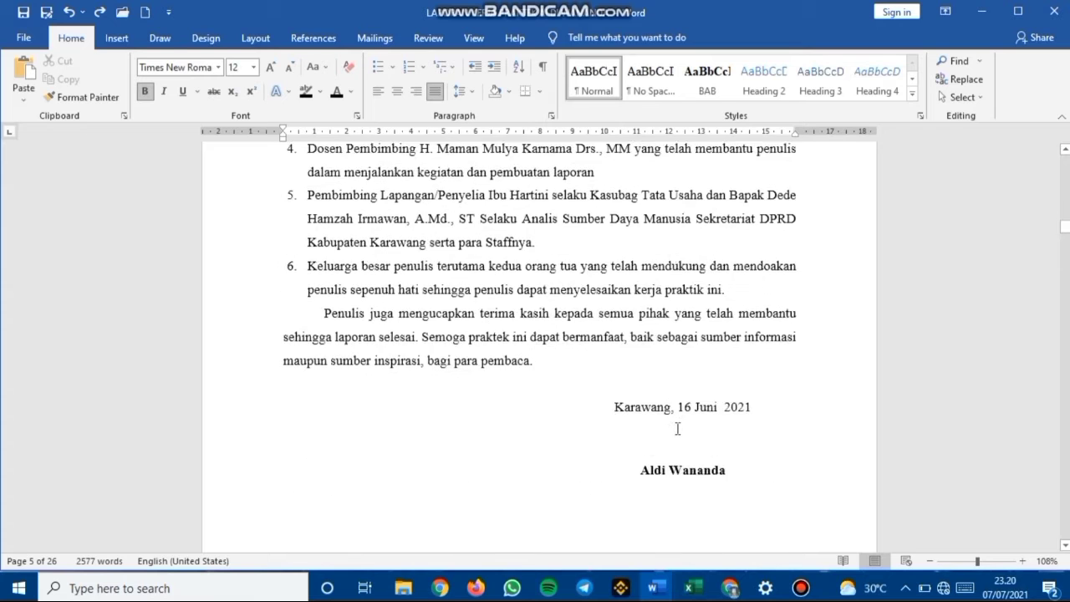
{"action": "scroll", "coordinate": [677, 429], "scroll_direction": "down", "scroll_amount": 20}
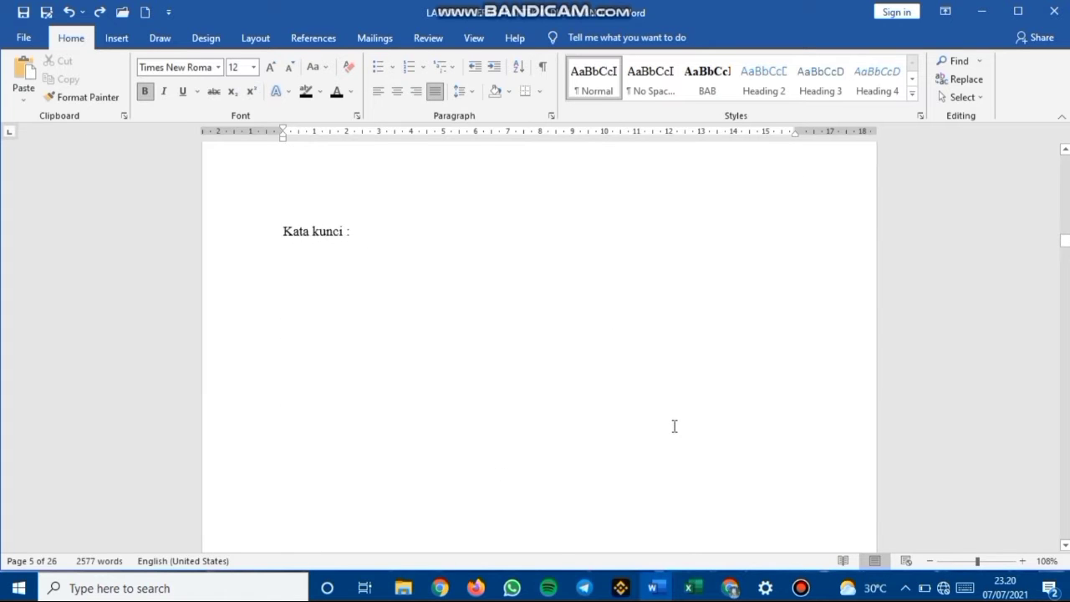
{"action": "scroll", "coordinate": [675, 427], "scroll_direction": "down", "scroll_amount": 20}
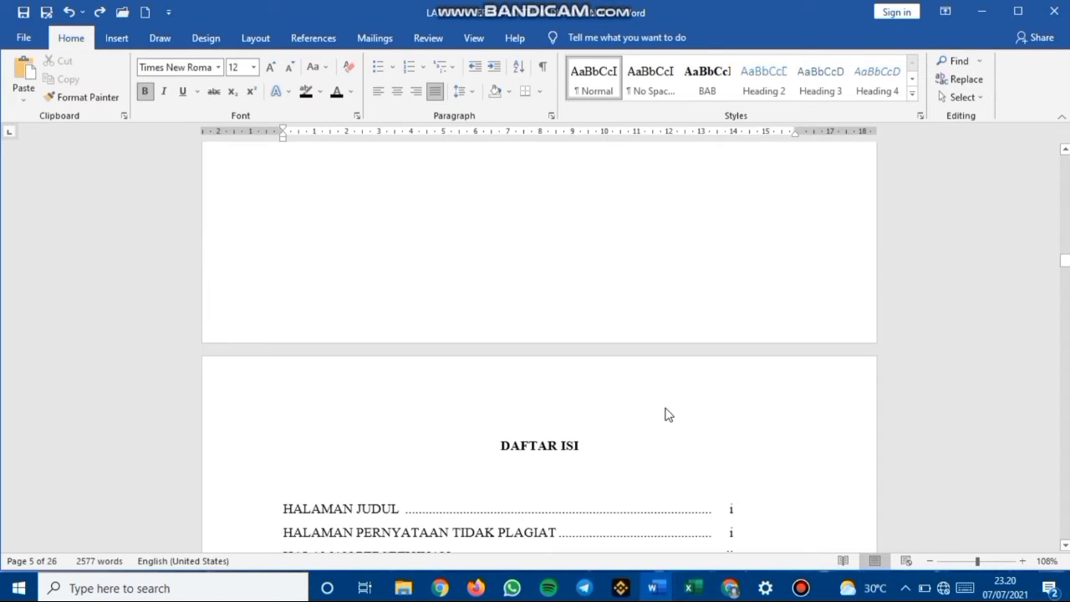
{"action": "scroll", "coordinate": [669, 416], "scroll_direction": "down", "scroll_amount": 5}
{"action": "scroll", "coordinate": [677, 410], "scroll_direction": "down", "scroll_amount": 9}
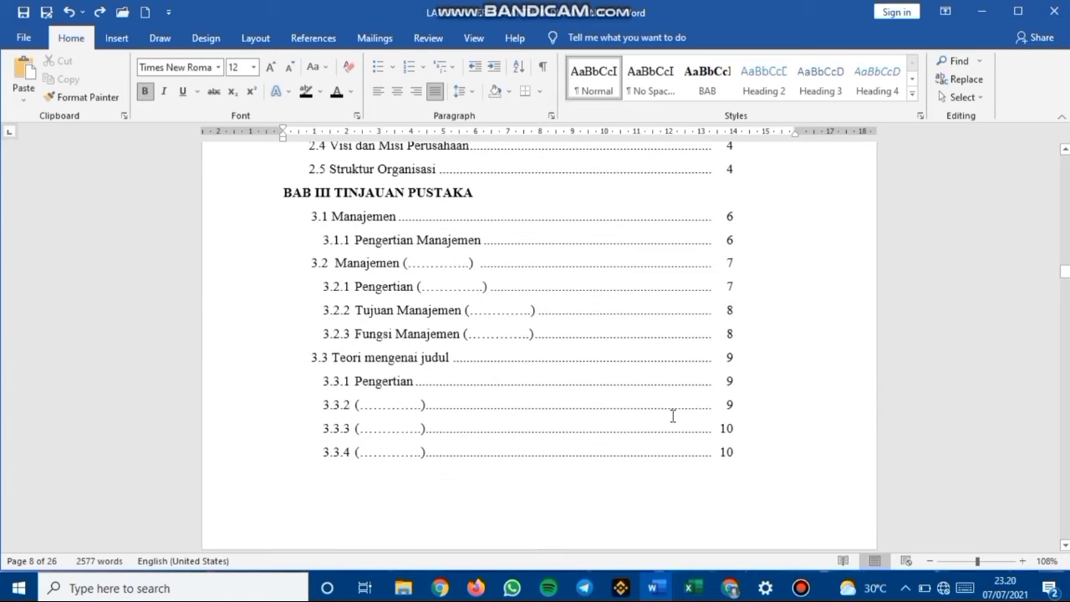
- Look back through the front matter from the table of contents to the cover page of the report
{"action": "scroll", "coordinate": [674, 411], "scroll_direction": "up", "scroll_amount": 10}
{"action": "scroll", "coordinate": [677, 401], "scroll_direction": "up", "scroll_amount": 10}
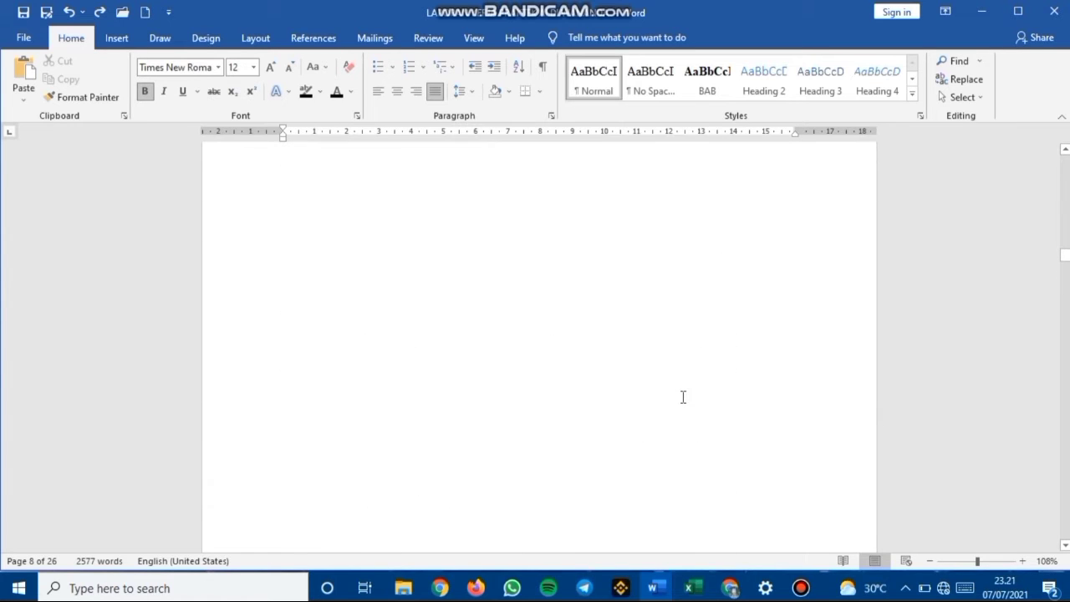
{"action": "left_click", "coordinate": [801, 588]}
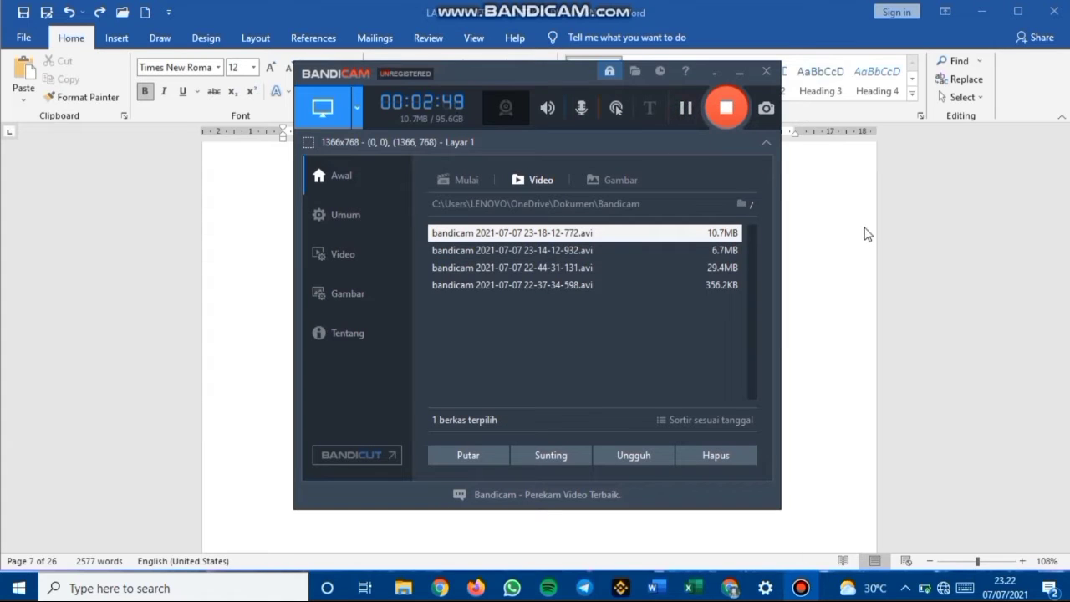
{"action": "left_click", "coordinate": [864, 231]}
{"action": "scroll", "coordinate": [778, 240], "scroll_direction": "up", "scroll_amount": 12}
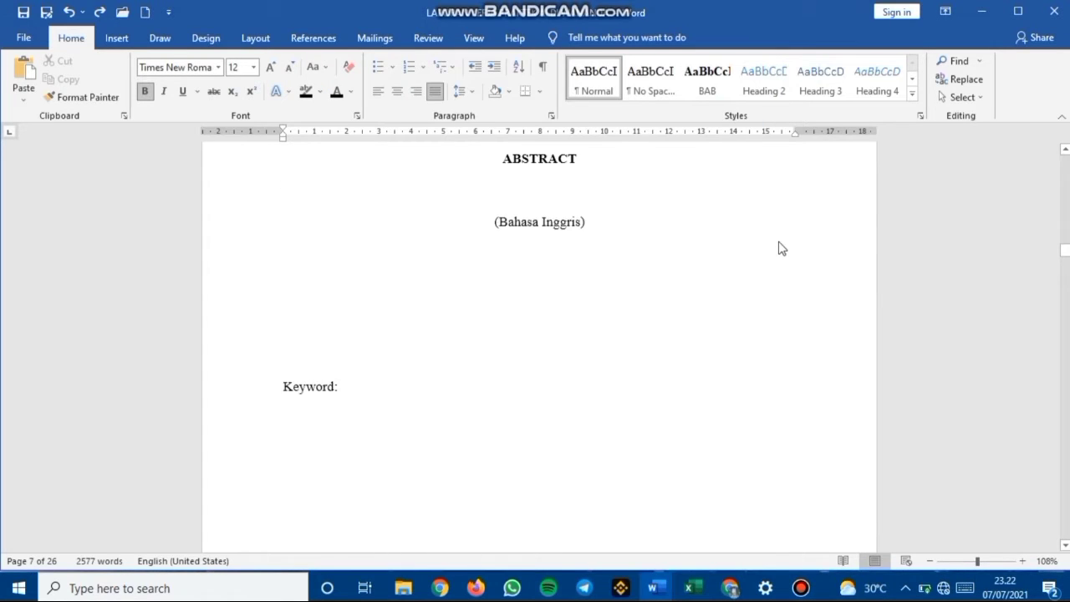
{"action": "scroll", "coordinate": [783, 240], "scroll_direction": "up", "scroll_amount": 10}
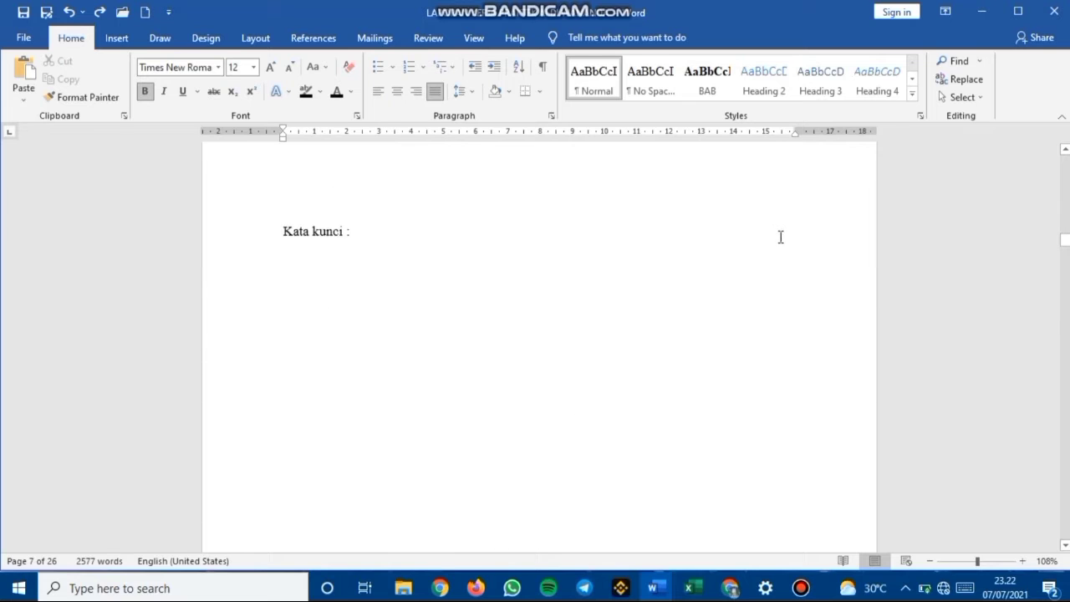
{"action": "scroll", "coordinate": [778, 241], "scroll_direction": "up", "scroll_amount": 10}
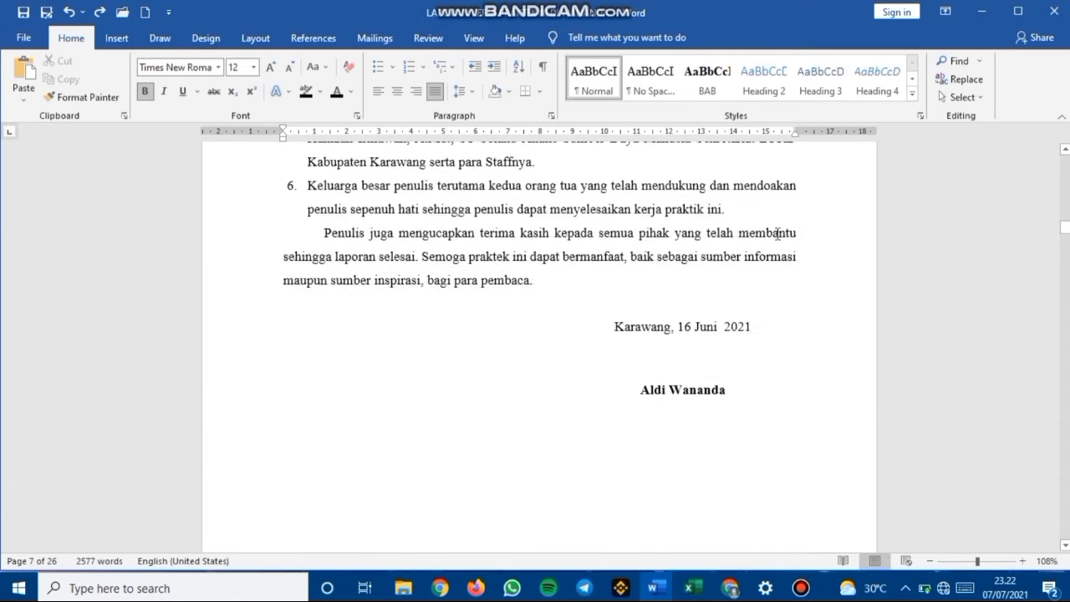
{"action": "scroll", "coordinate": [778, 241], "scroll_direction": "up", "scroll_amount": 10}
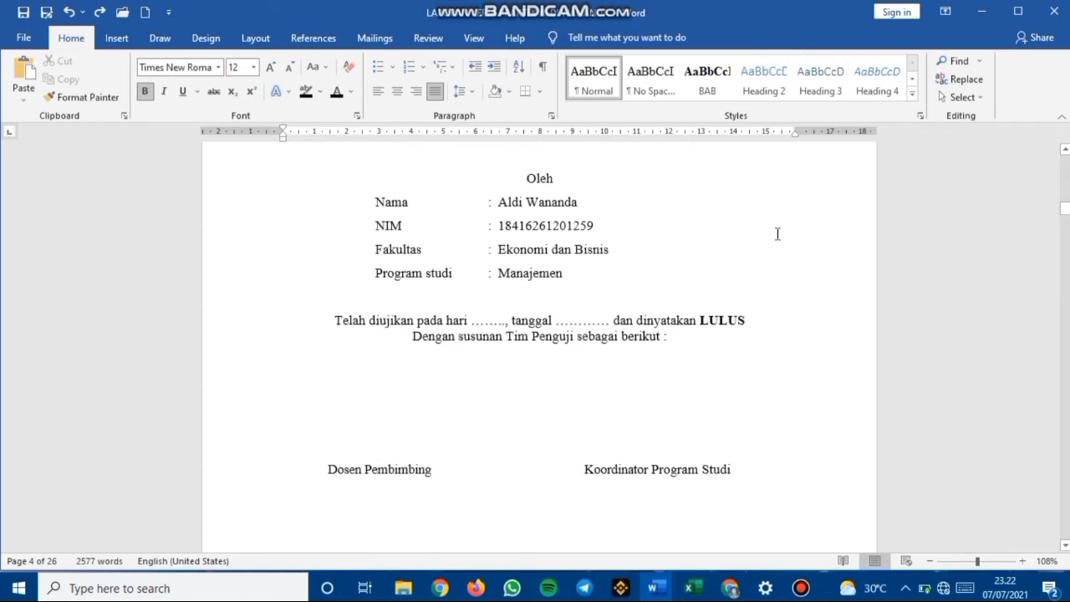
{"action": "scroll", "coordinate": [776, 234], "scroll_direction": "up", "scroll_amount": 8}
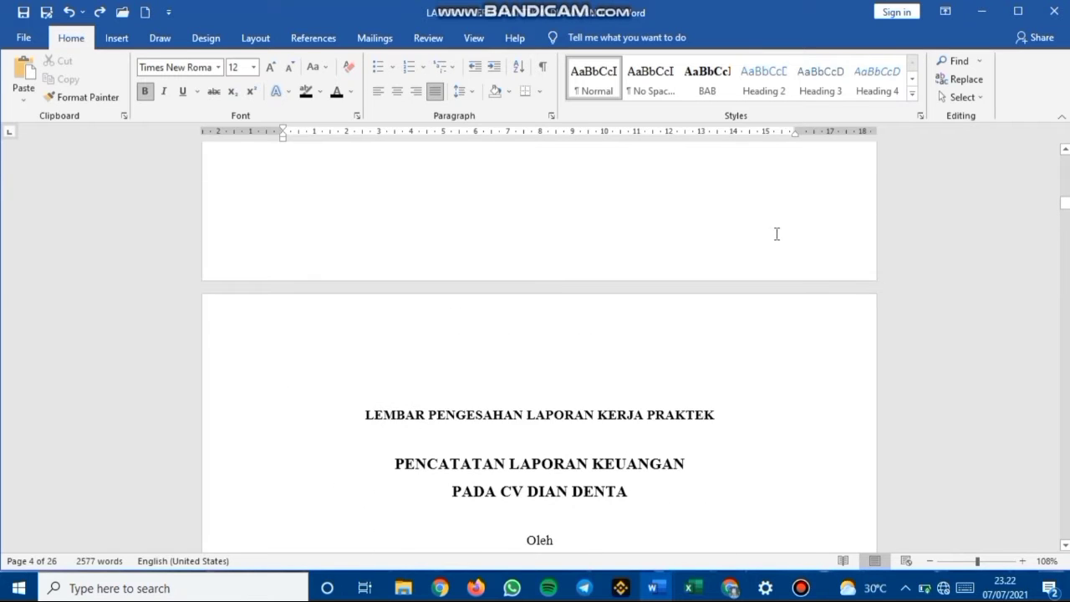
{"action": "scroll", "coordinate": [776, 234], "scroll_direction": "up", "scroll_amount": 10}
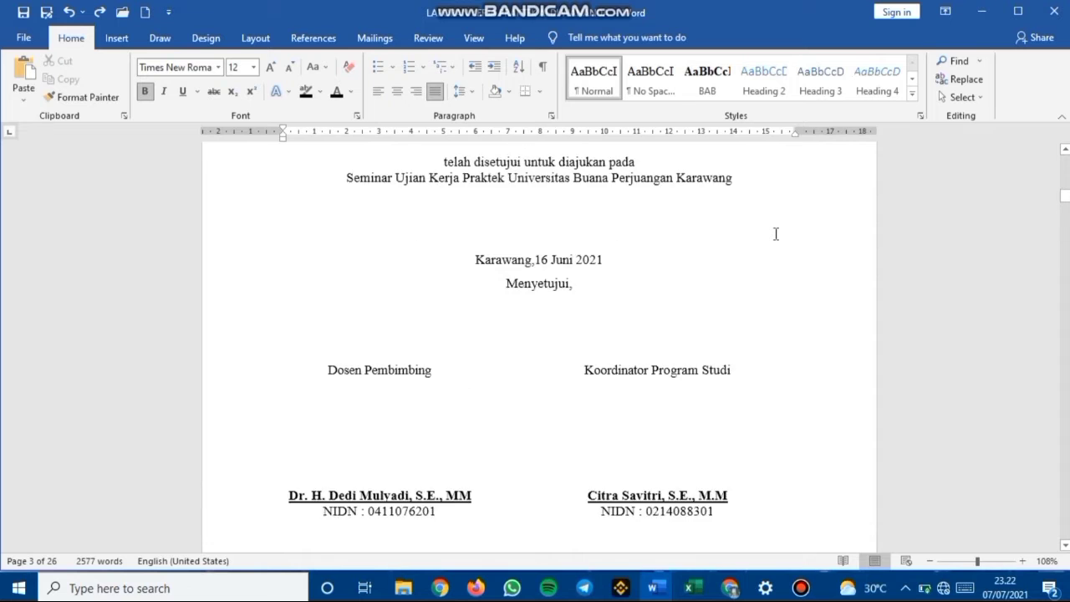
{"action": "scroll", "coordinate": [775, 234], "scroll_direction": "up", "scroll_amount": 10}
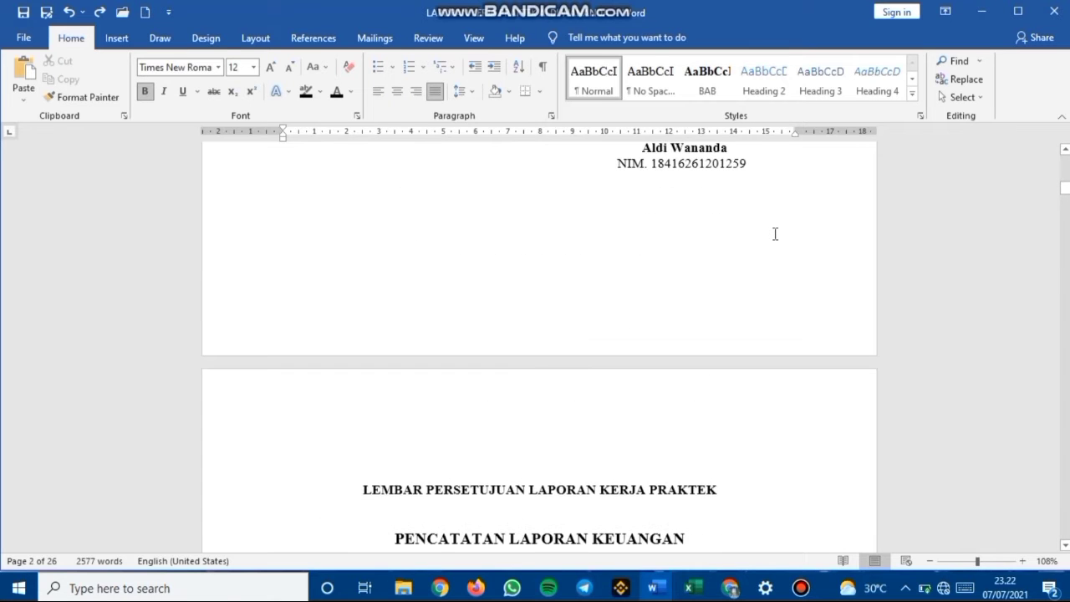
{"action": "scroll", "coordinate": [756, 206], "scroll_direction": "up", "scroll_amount": 10}
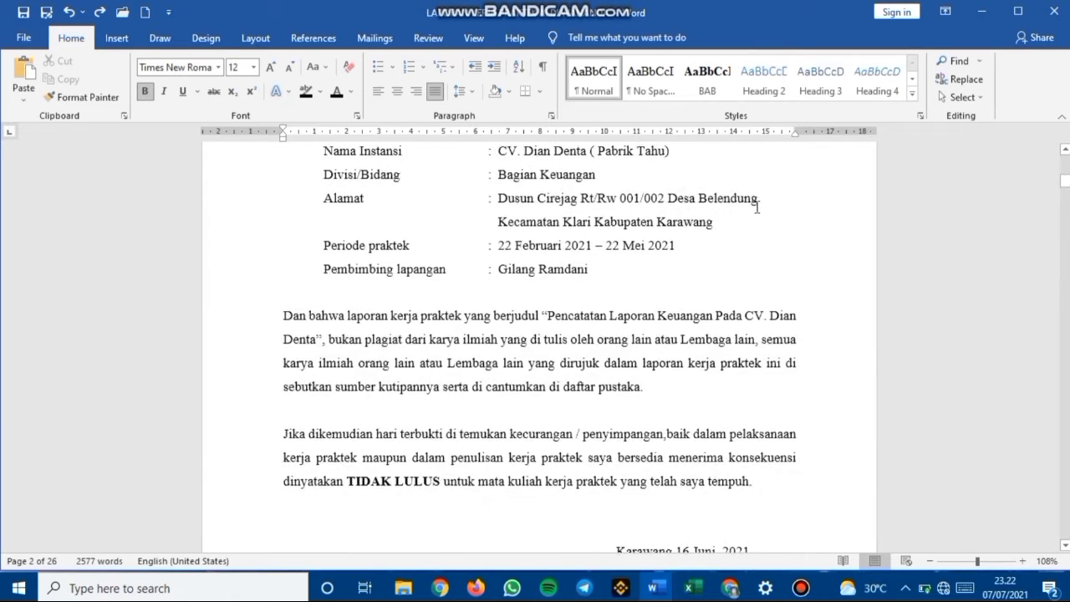
{"action": "scroll", "coordinate": [758, 207], "scroll_direction": "up", "scroll_amount": 10}
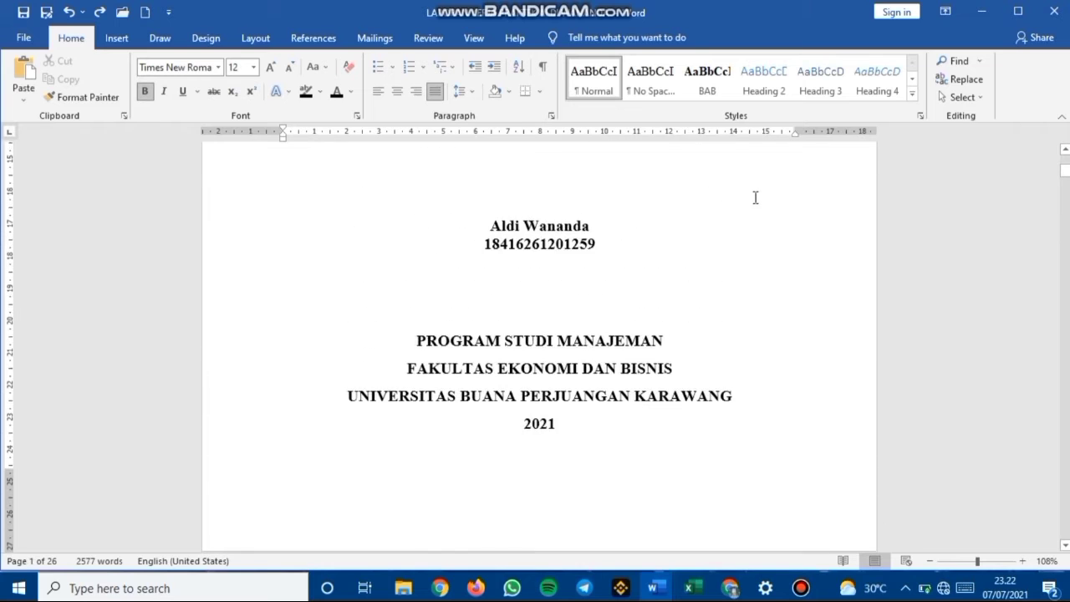
{"action": "scroll", "coordinate": [752, 199], "scroll_direction": "up", "scroll_amount": 5}
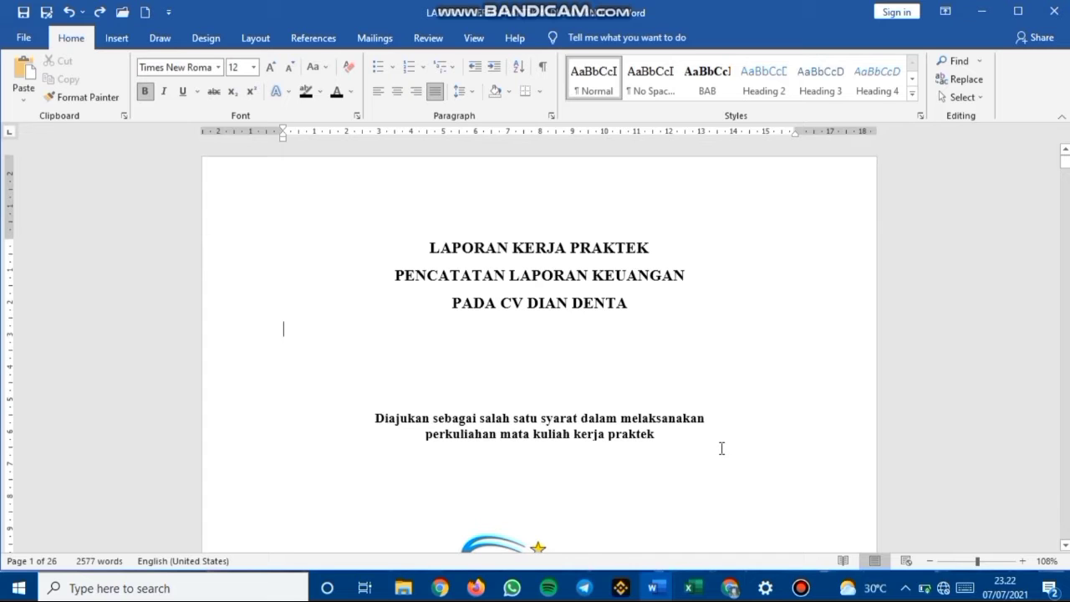
{"action": "scroll", "coordinate": [721, 449], "scroll_direction": "down", "scroll_amount": 2}
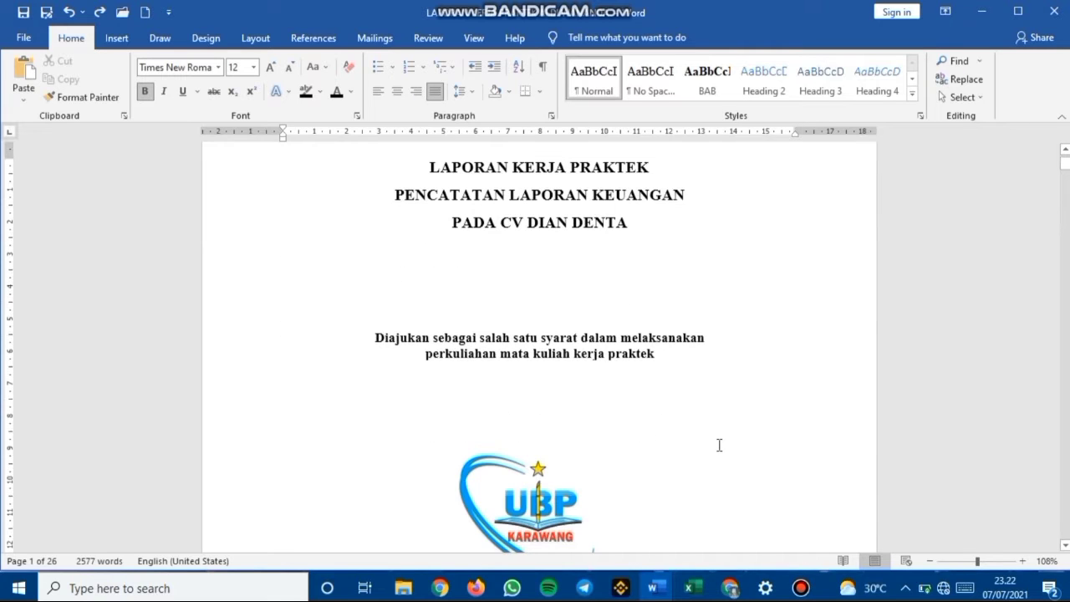
- Review the report's cover page from the title and logo through the study programme lines and the year
{"action": "scroll", "coordinate": [718, 449], "scroll_direction": "down", "scroll_amount": 5}
{"action": "scroll", "coordinate": [717, 449], "scroll_direction": "down", "scroll_amount": 4}
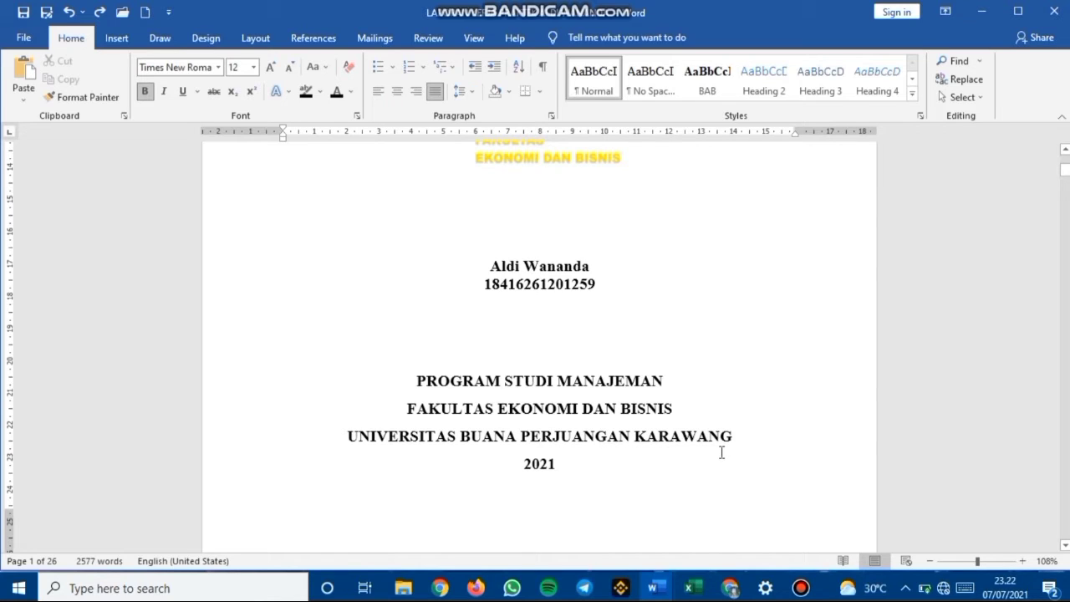
{"action": "scroll", "coordinate": [721, 451], "scroll_direction": "down", "scroll_amount": 7}
{"action": "scroll", "coordinate": [719, 455], "scroll_direction": "up", "scroll_amount": 14}
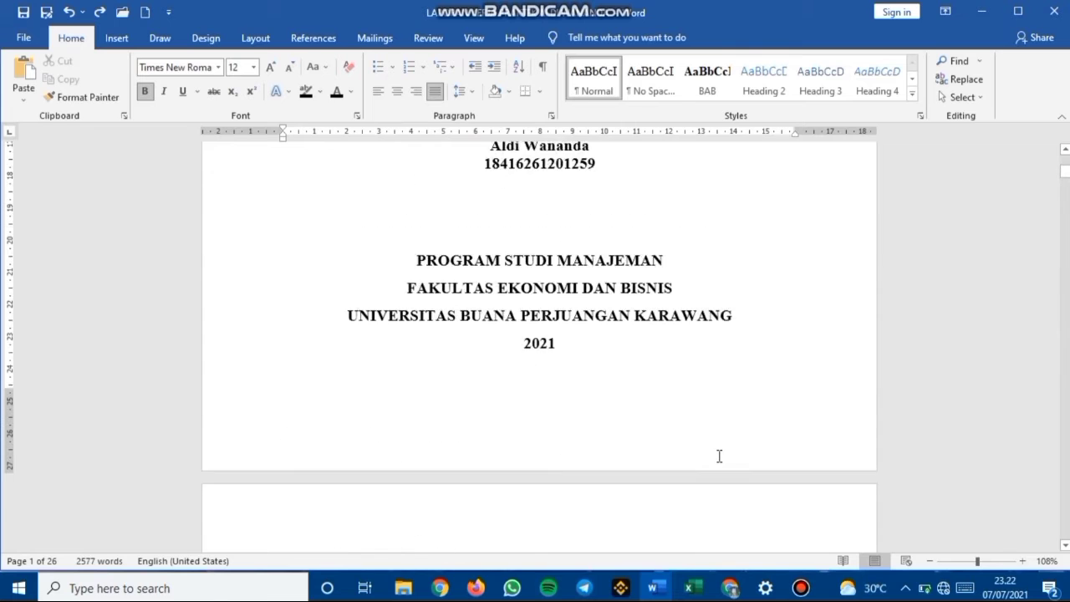
{"action": "scroll", "coordinate": [719, 455], "scroll_direction": "up", "scroll_amount": 3}
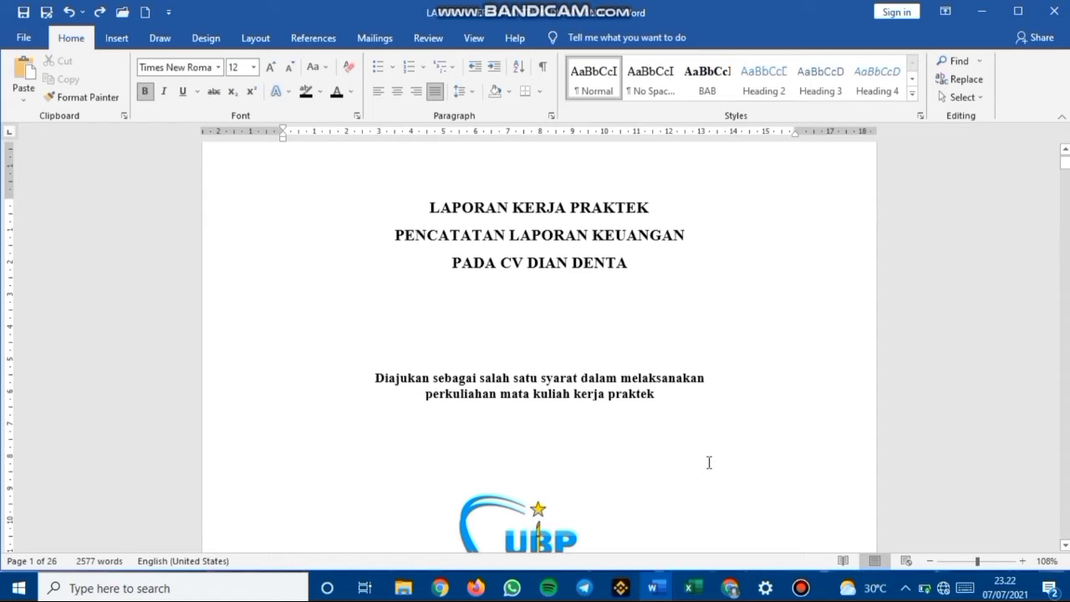
{"action": "scroll", "coordinate": [708, 462], "scroll_direction": "down", "scroll_amount": 3}
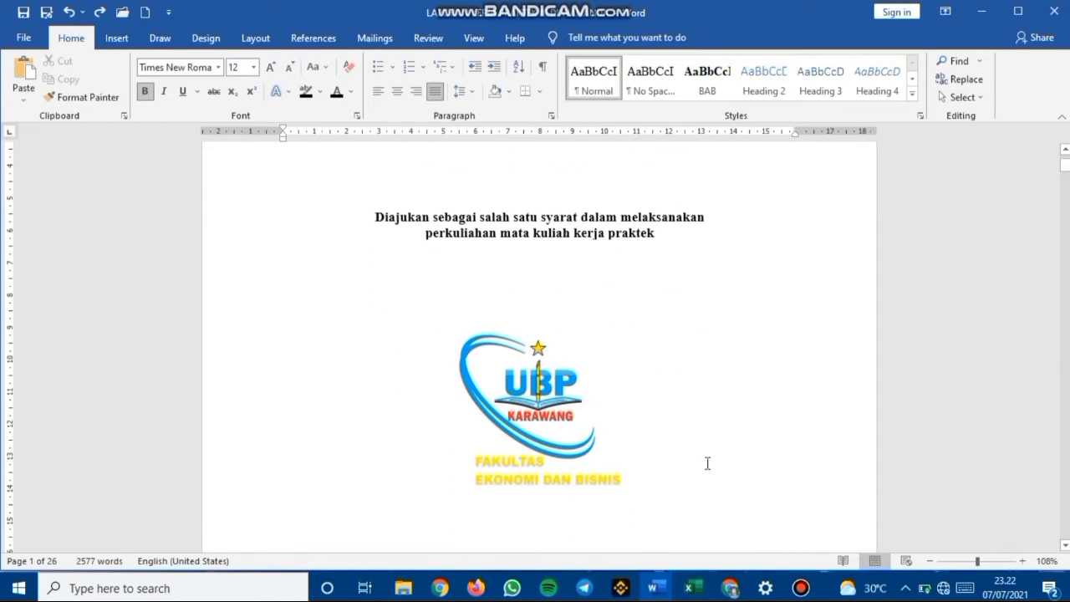
{"action": "scroll", "coordinate": [706, 466], "scroll_direction": "down", "scroll_amount": 6}
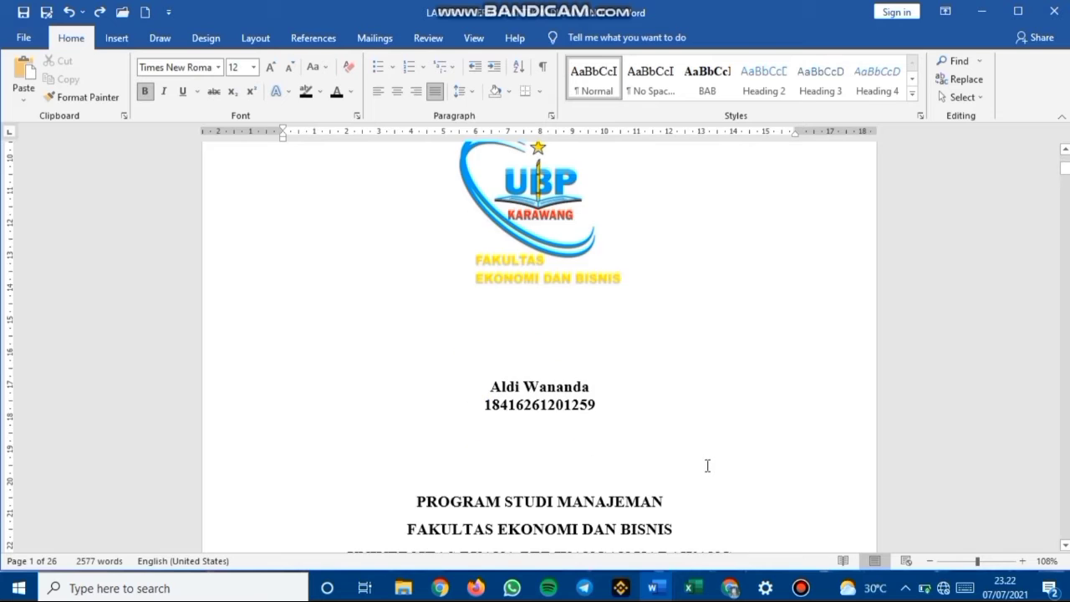
{"action": "scroll", "coordinate": [704, 473], "scroll_direction": "down", "scroll_amount": 3}
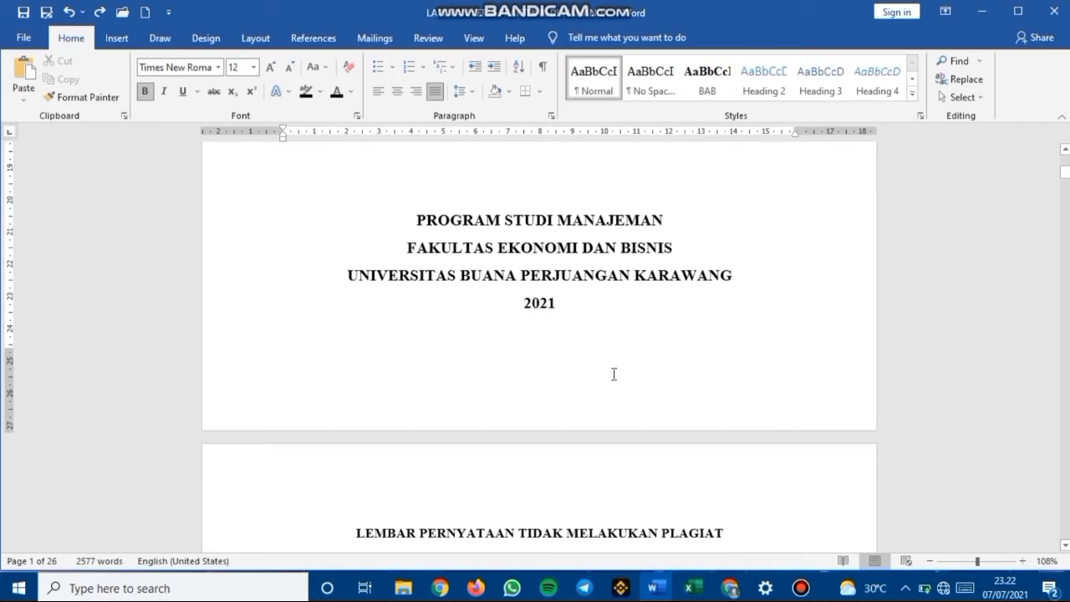
- Look between the end of the cover page and the beginning of the non-plagiarism statement page
{"action": "scroll", "coordinate": [611, 378], "scroll_direction": "down", "scroll_amount": 2}
{"action": "scroll", "coordinate": [611, 379], "scroll_direction": "down", "scroll_amount": 3}
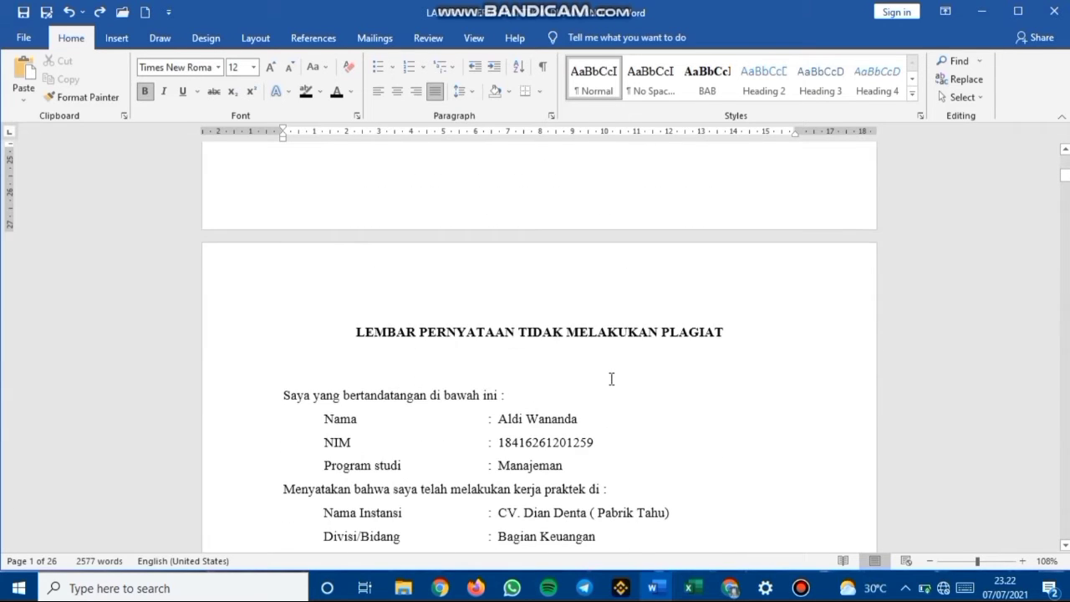
{"action": "scroll", "coordinate": [611, 379], "scroll_direction": "up", "scroll_amount": 4}
{"action": "scroll", "coordinate": [611, 379], "scroll_direction": "down", "scroll_amount": 1}
{"action": "scroll", "coordinate": [609, 380], "scroll_direction": "up", "scroll_amount": 4}
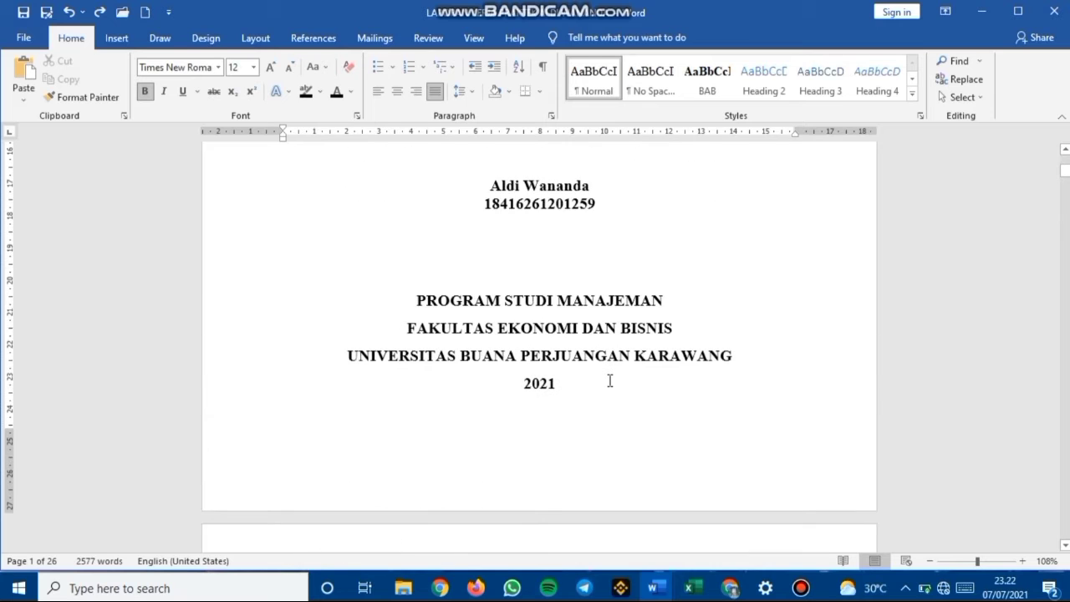
{"action": "scroll", "coordinate": [609, 381], "scroll_direction": "up", "scroll_amount": 5}
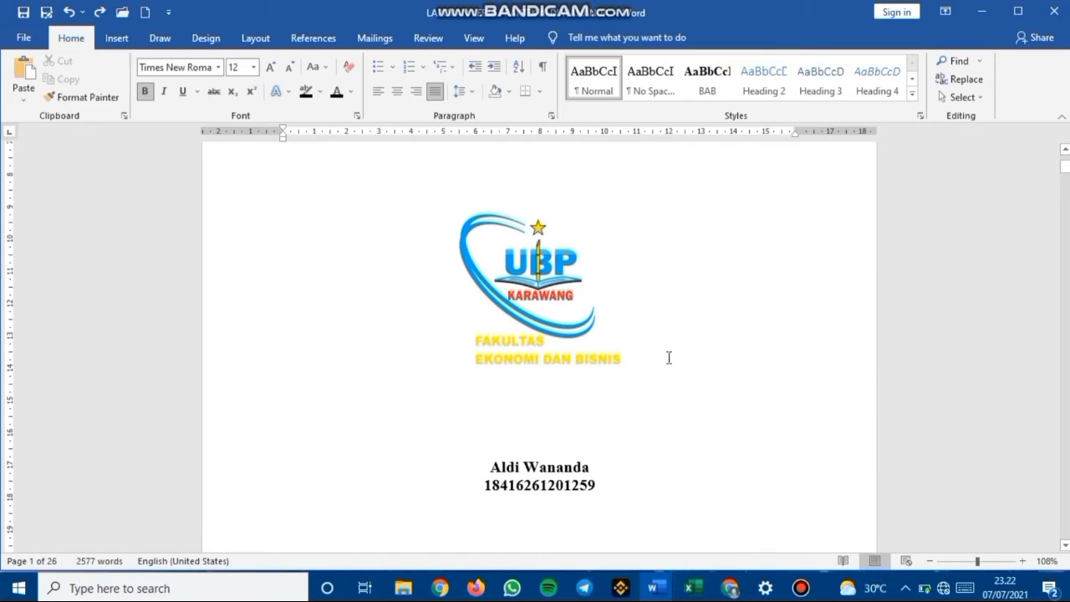
{"action": "scroll", "coordinate": [641, 375], "scroll_direction": "down", "scroll_amount": 9}
{"action": "scroll", "coordinate": [644, 383], "scroll_direction": "down", "scroll_amount": 8}
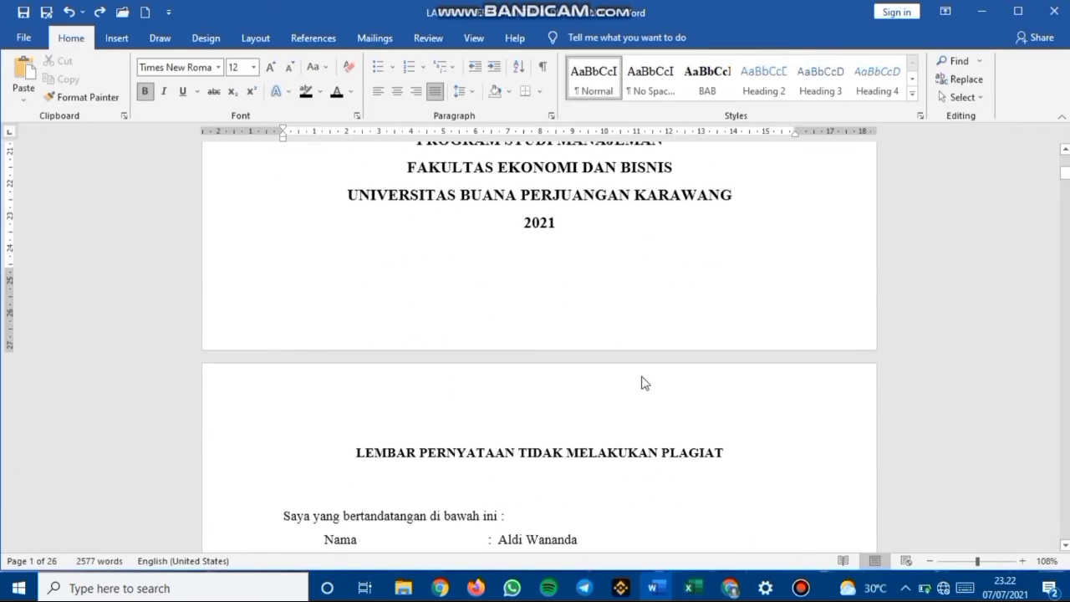
{"action": "scroll", "coordinate": [644, 386], "scroll_direction": "down", "scroll_amount": 5}
{"action": "scroll", "coordinate": [642, 387], "scroll_direction": "up", "scroll_amount": 5}
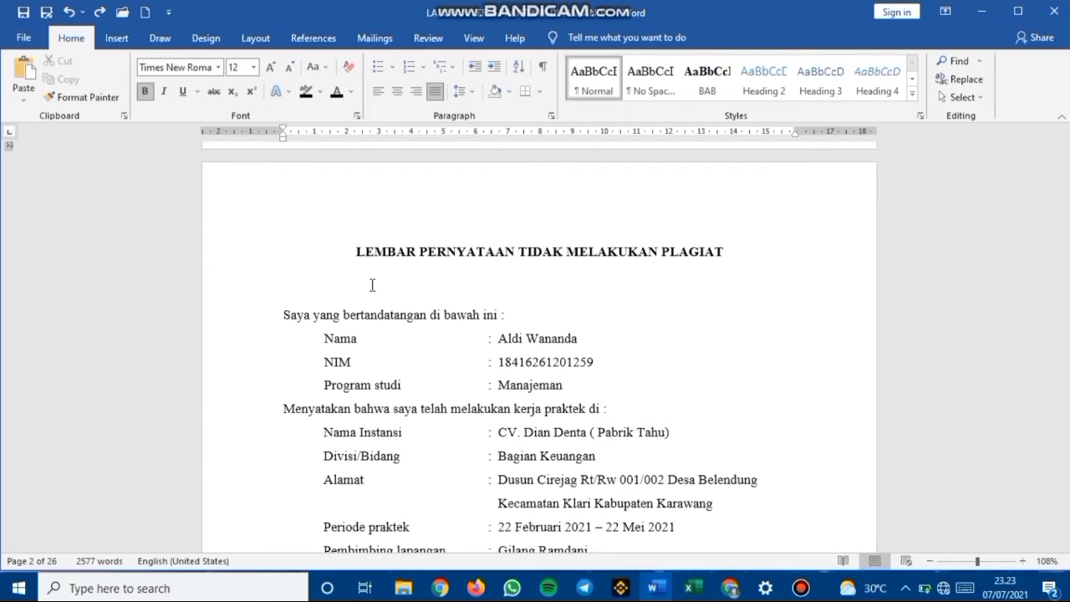
- Collapse and re-expand the non-plagiarism statement heading, and look through that page down to its signature block
{"action": "left_click", "coordinate": [346, 252]}
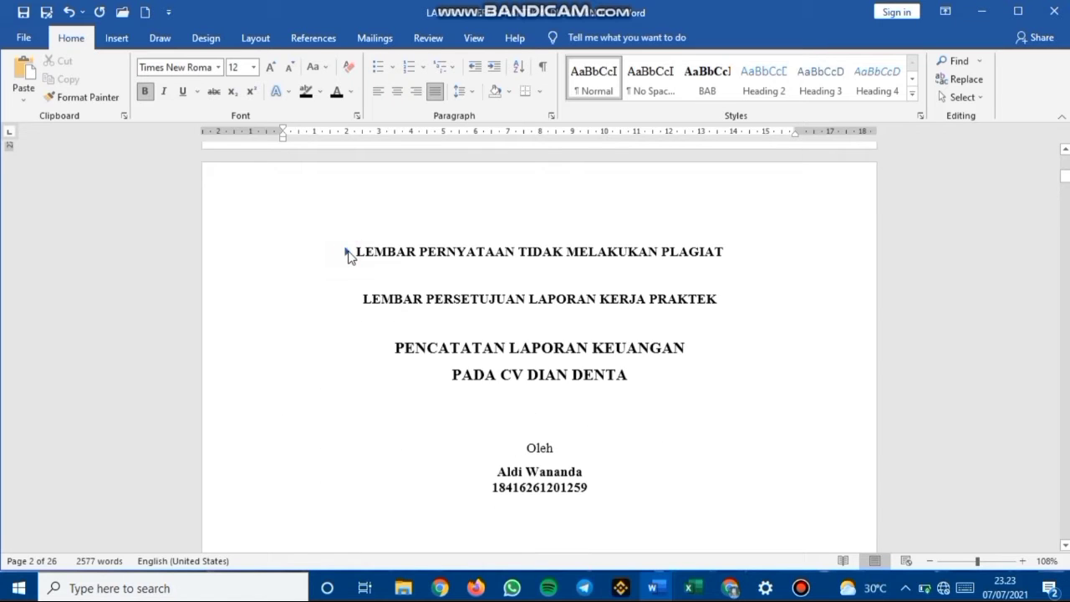
{"action": "left_click", "coordinate": [346, 252]}
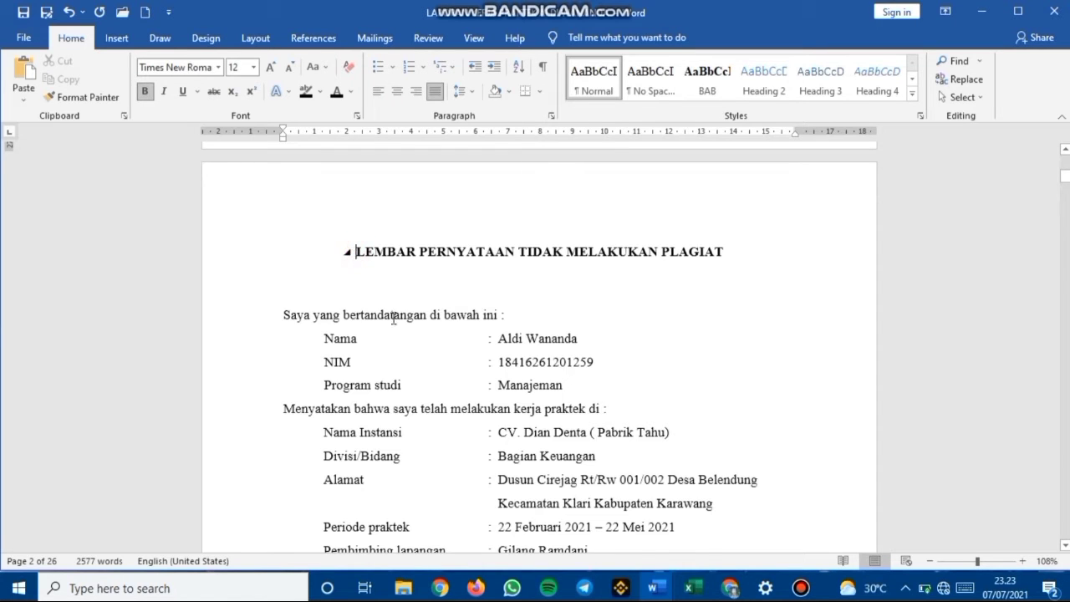
{"action": "scroll", "coordinate": [393, 321], "scroll_direction": "down", "scroll_amount": 8}
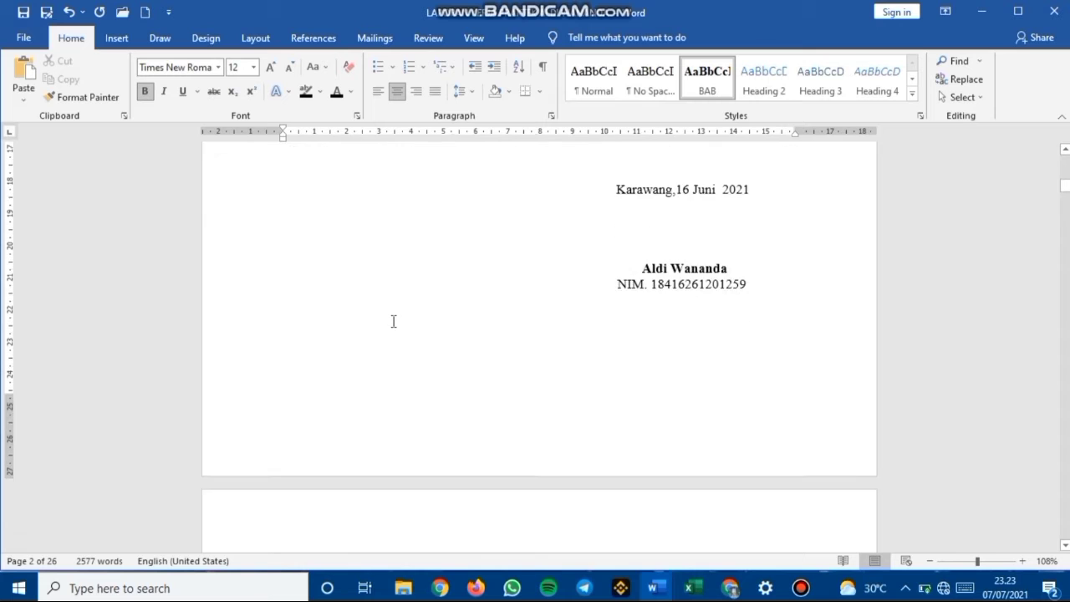
{"action": "scroll", "coordinate": [393, 322], "scroll_direction": "up", "scroll_amount": 3}
{"action": "scroll", "coordinate": [393, 322], "scroll_direction": "down", "scroll_amount": 2}
{"action": "scroll", "coordinate": [393, 321], "scroll_direction": "up", "scroll_amount": 6}
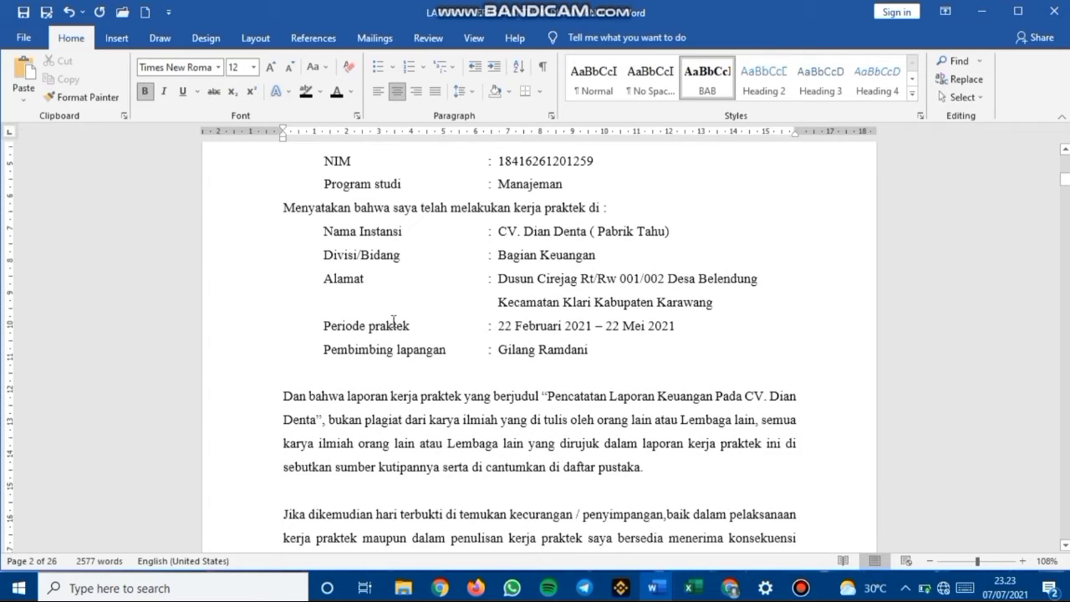
{"action": "scroll", "coordinate": [393, 321], "scroll_direction": "down", "scroll_amount": 7}
{"action": "scroll", "coordinate": [392, 321], "scroll_direction": "down", "scroll_amount": 4}
{"action": "double_click", "coordinate": [494, 427]}
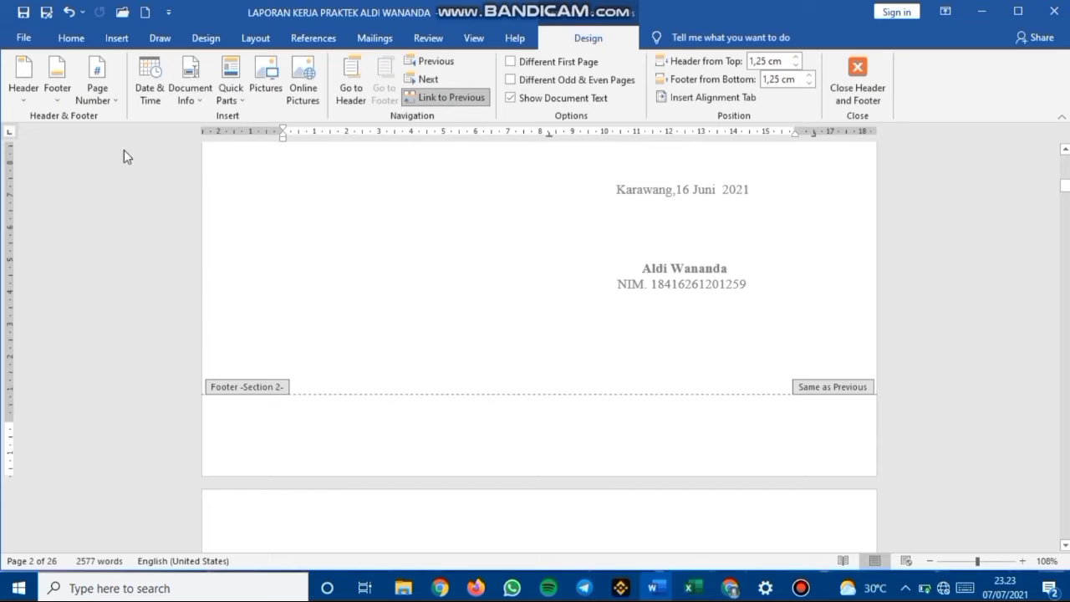
{"action": "left_click", "coordinate": [104, 102]}
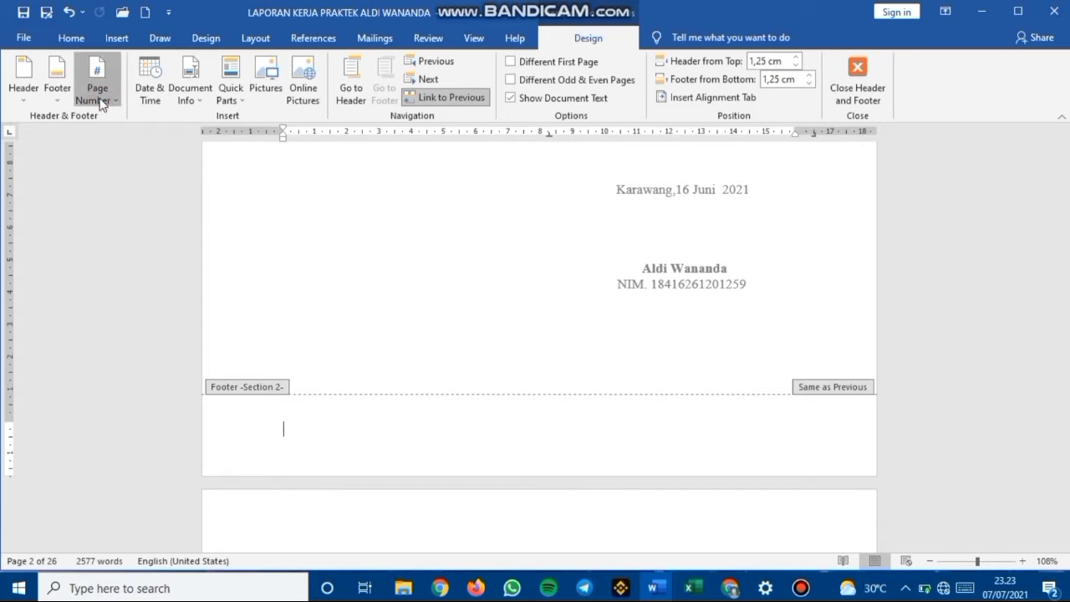
{"action": "left_click", "coordinate": [496, 428]}
{"action": "double_click", "coordinate": [408, 442]}
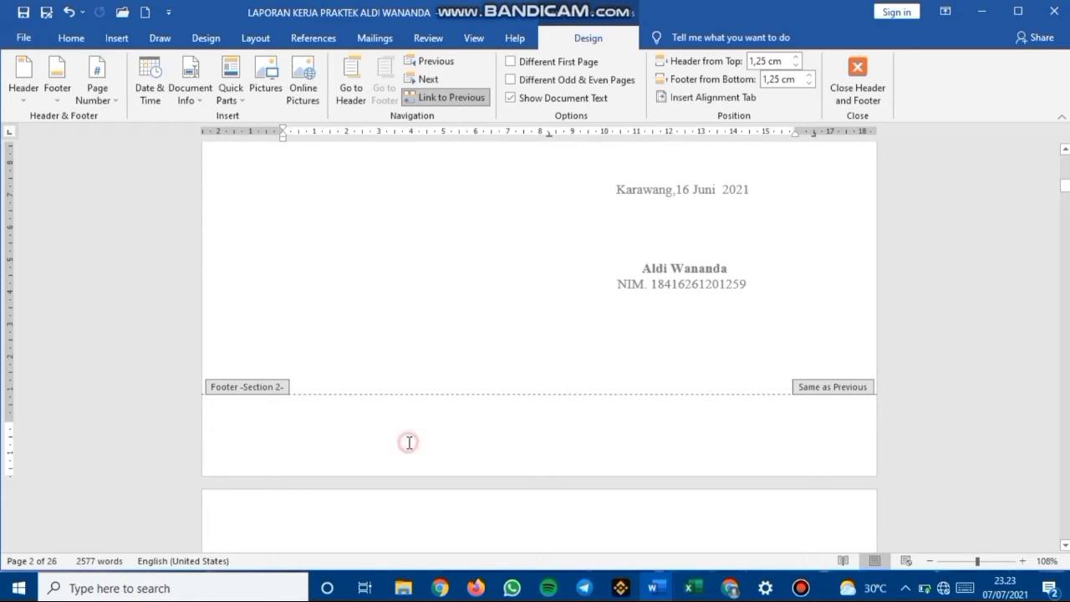
{"action": "left_click", "coordinate": [414, 348]}
{"action": "double_click", "coordinate": [414, 351]}
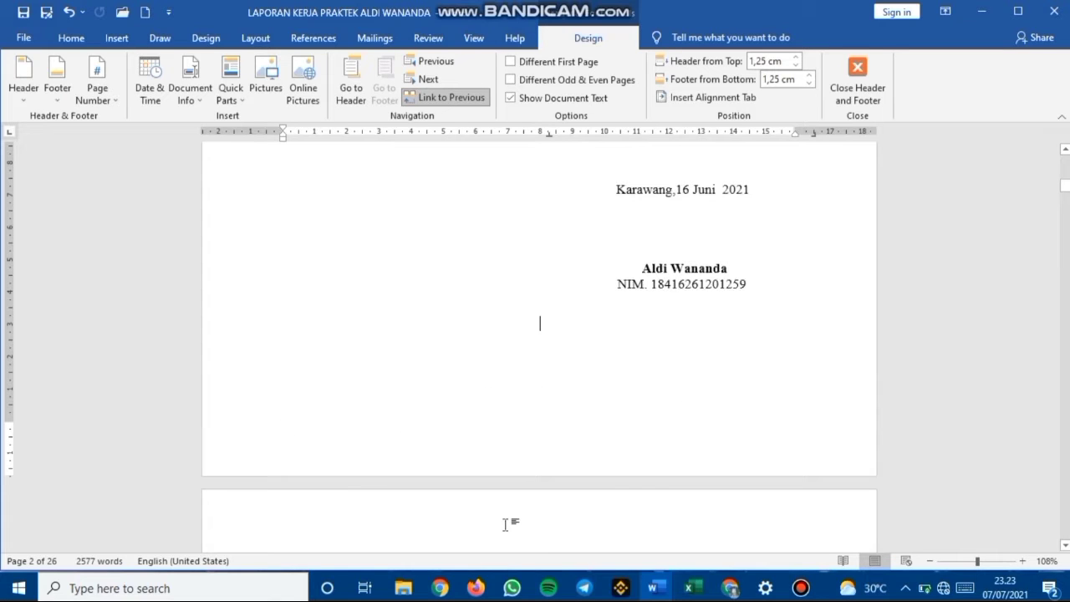
- Open the footer of the non-plagiarism statement page and insert a centred Plain Number 2 page number at the bottom of the page
{"action": "double_click", "coordinate": [336, 473]}
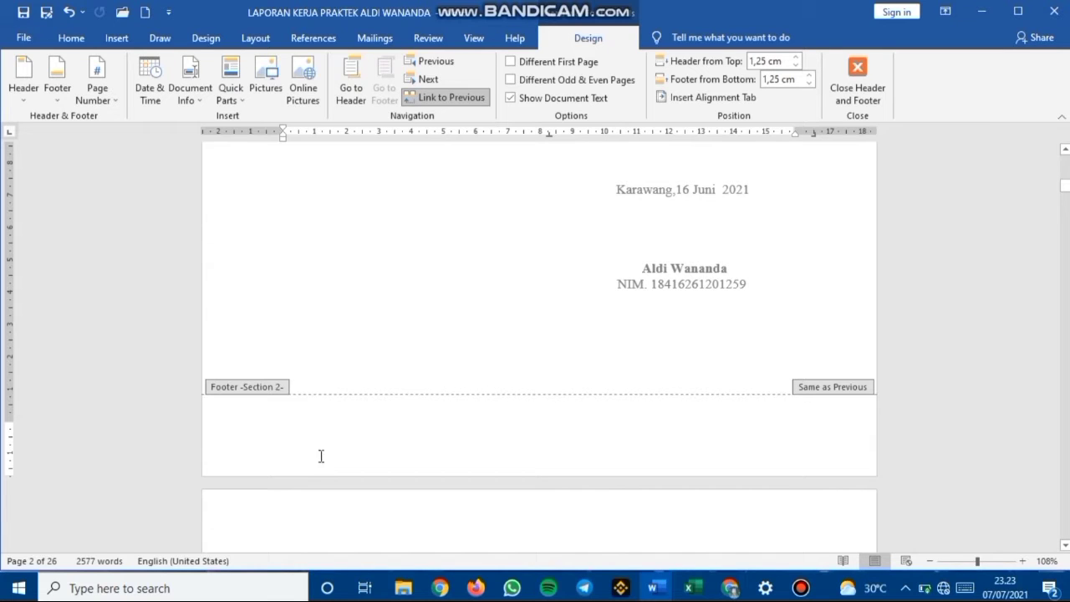
{"action": "left_click", "coordinate": [102, 94]}
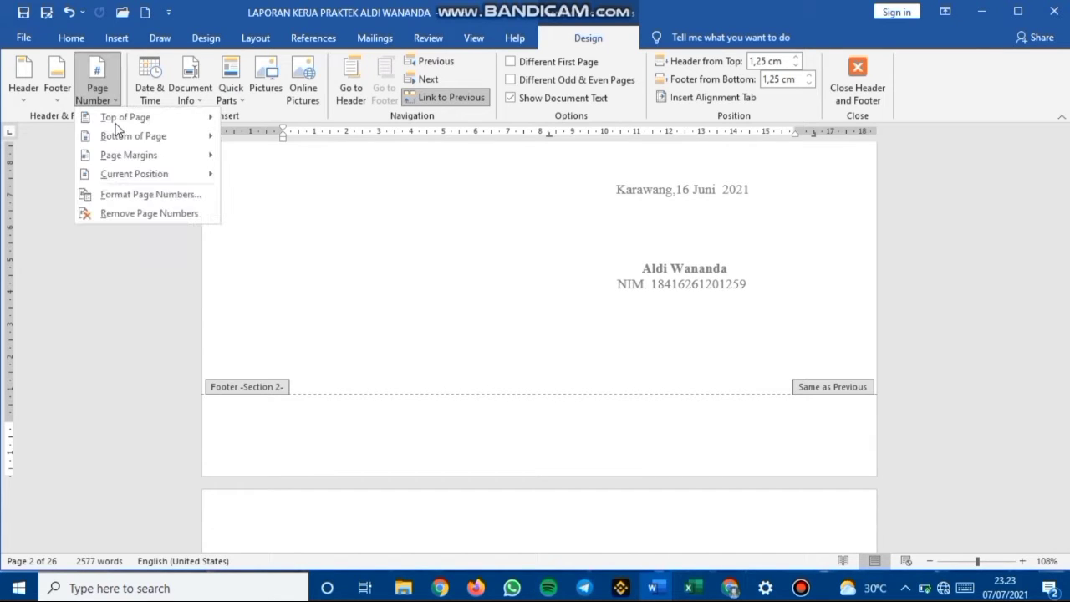
{"action": "mouse_move", "coordinate": [164, 140]}
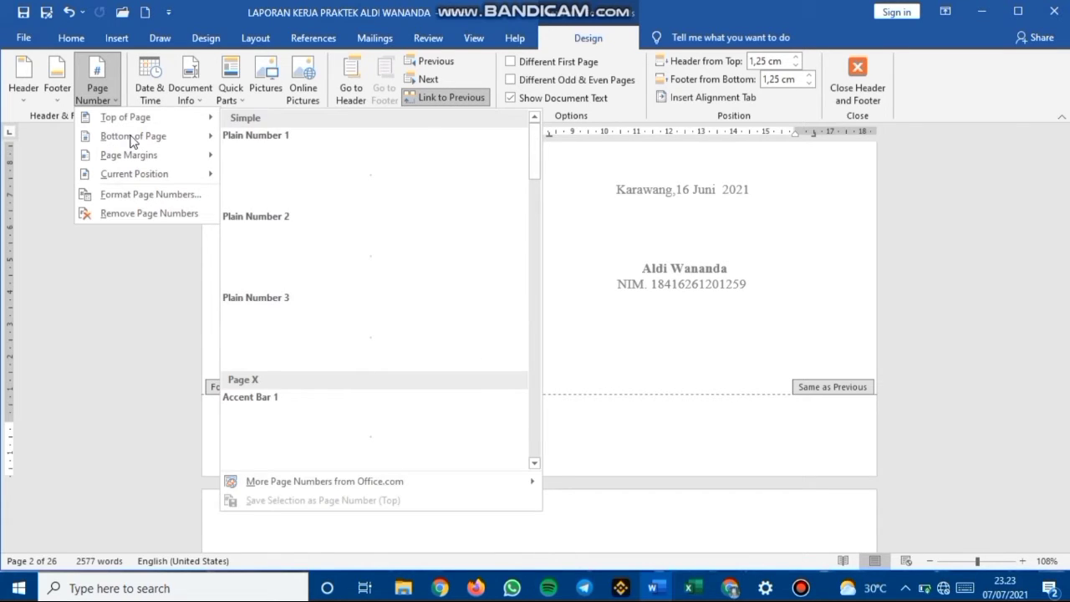
{"action": "mouse_move", "coordinate": [132, 142]}
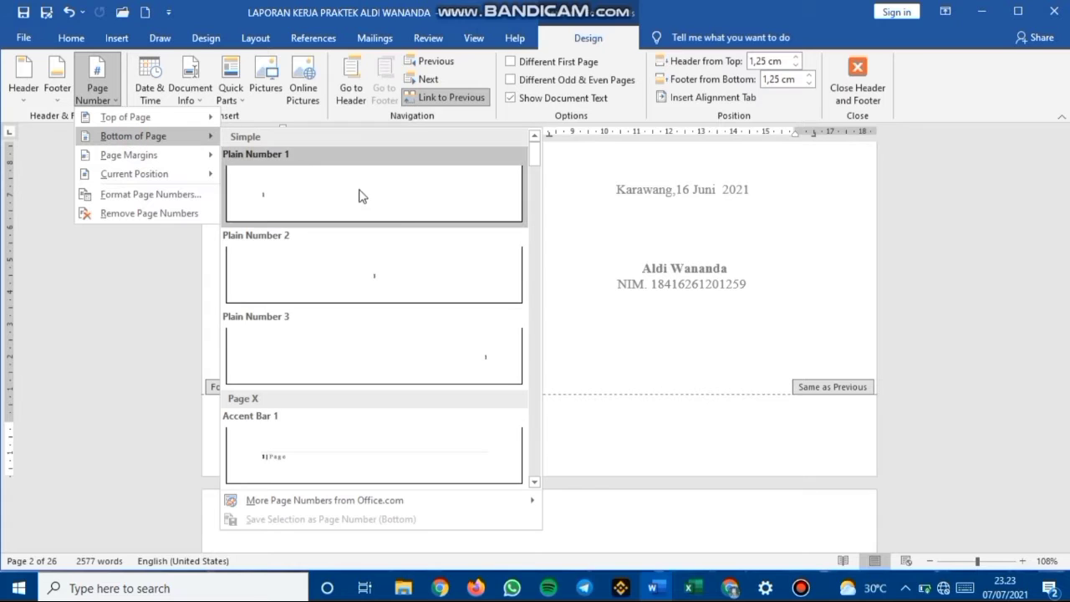
{"action": "left_click", "coordinate": [394, 294]}
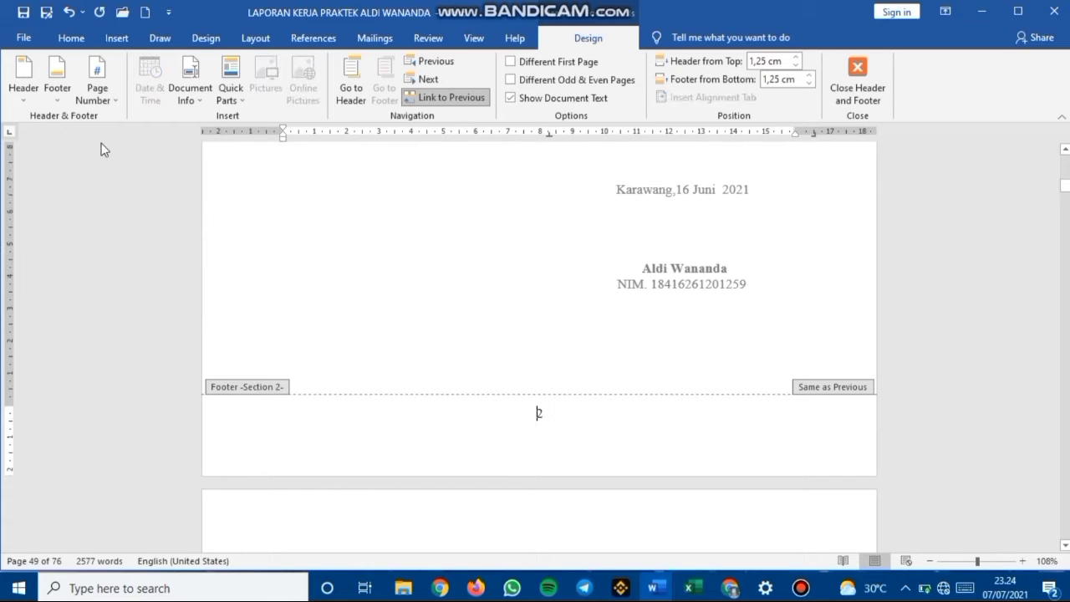
- Try the left-aligned Plain Number 1 and the right-aligned Plain Number 3 styles for the bottom page number
{"action": "left_click", "coordinate": [104, 98]}
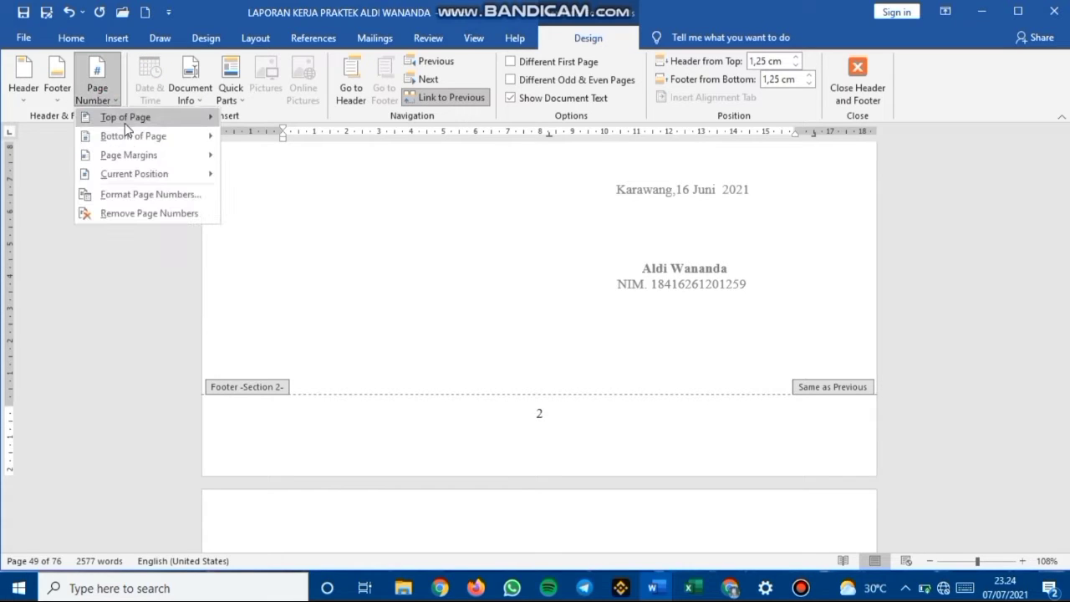
{"action": "mouse_move", "coordinate": [131, 148]}
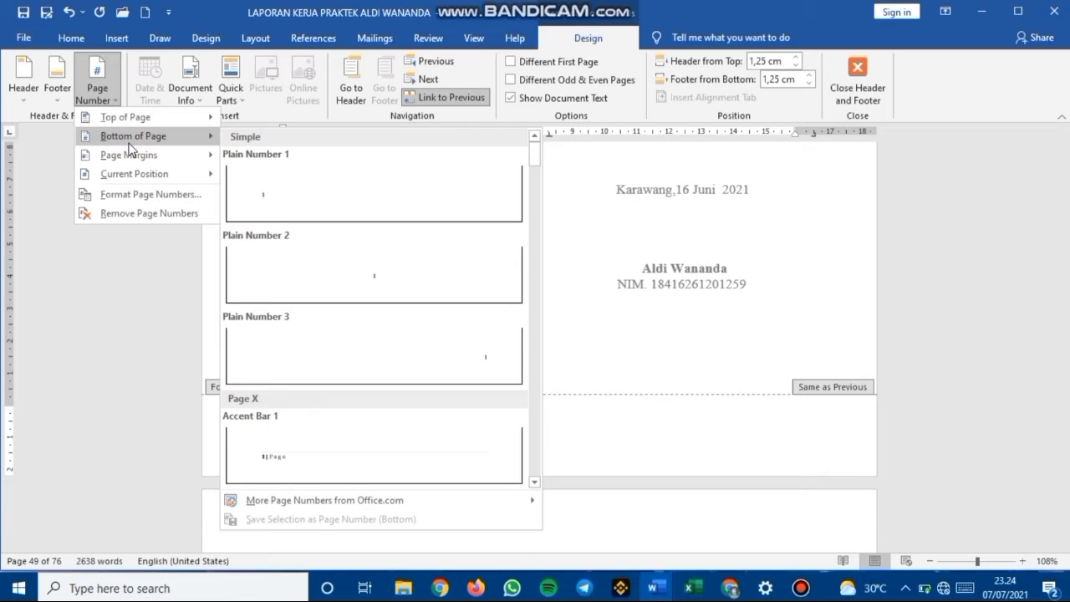
{"action": "left_click", "coordinate": [247, 188]}
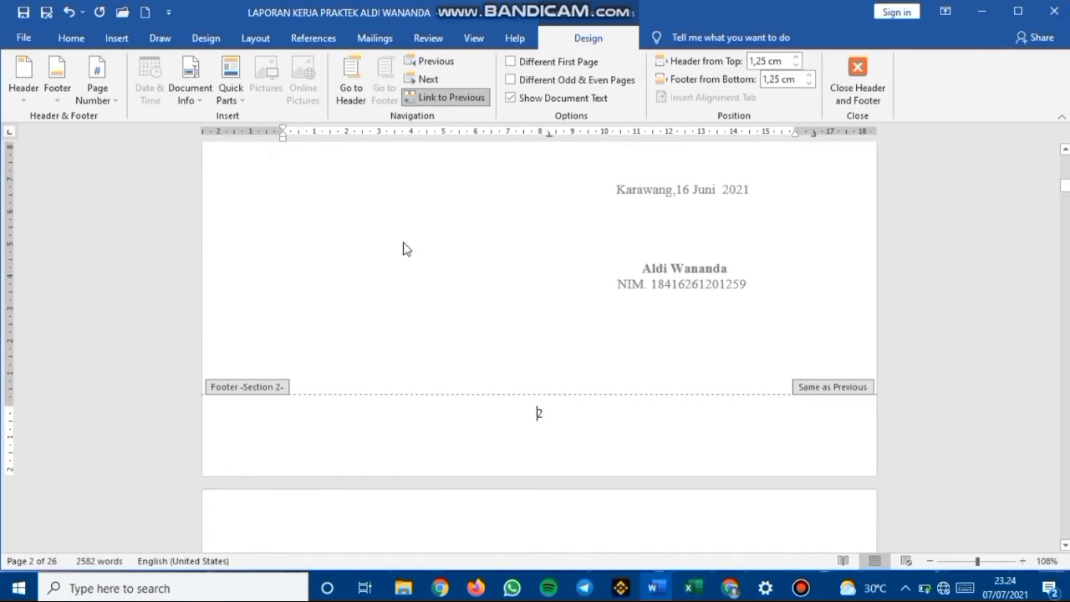
{"action": "left_click", "coordinate": [94, 107]}
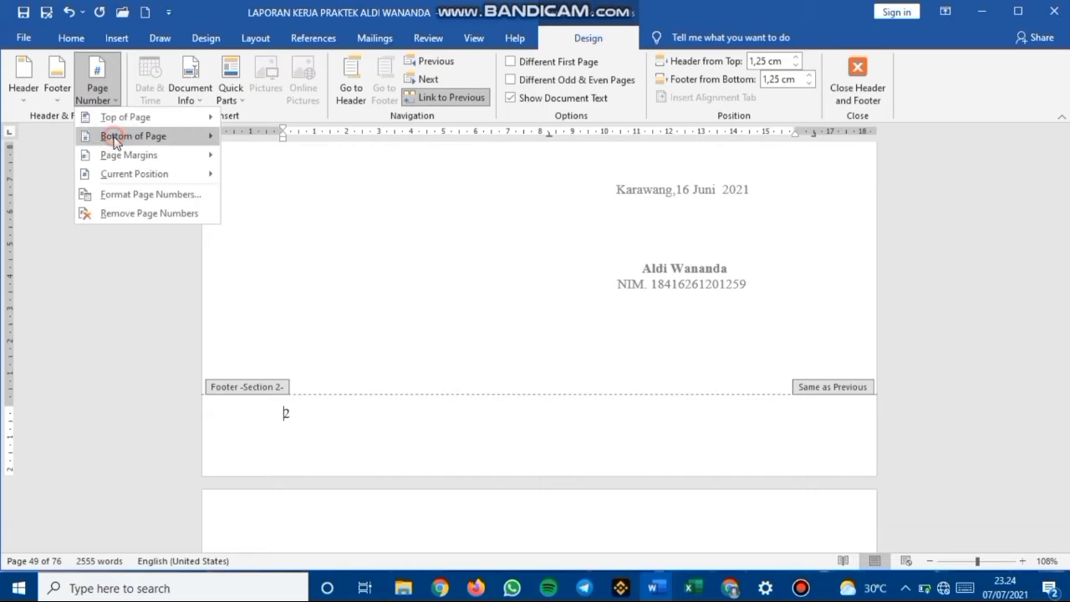
{"action": "mouse_move", "coordinate": [117, 145]}
{"action": "left_click", "coordinate": [403, 355]}
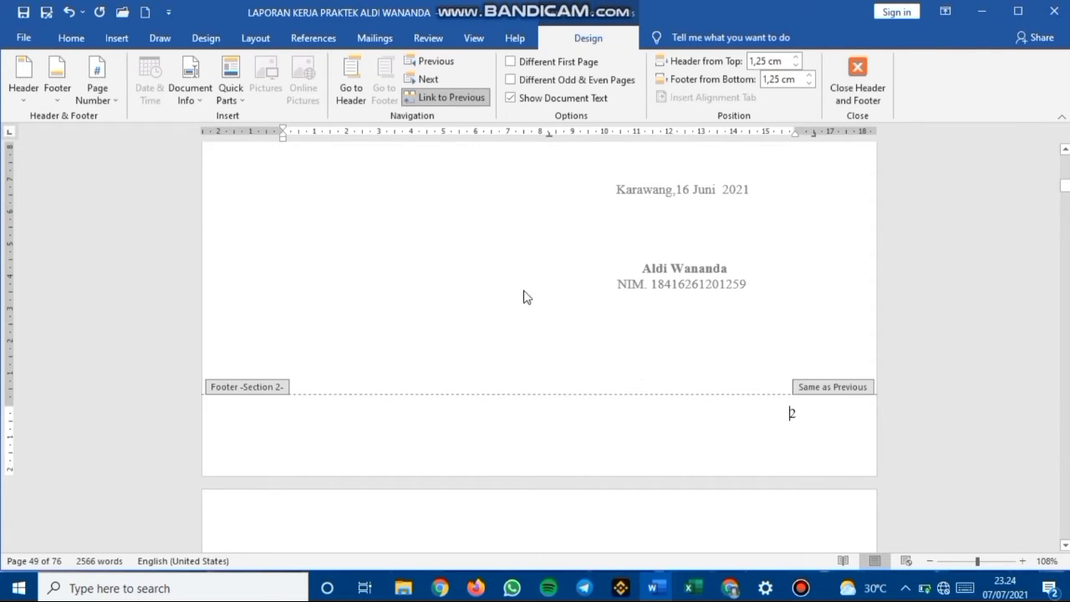
- Switch the bottom page number to the centred Plain Number 2 style
{"action": "left_click", "coordinate": [99, 94]}
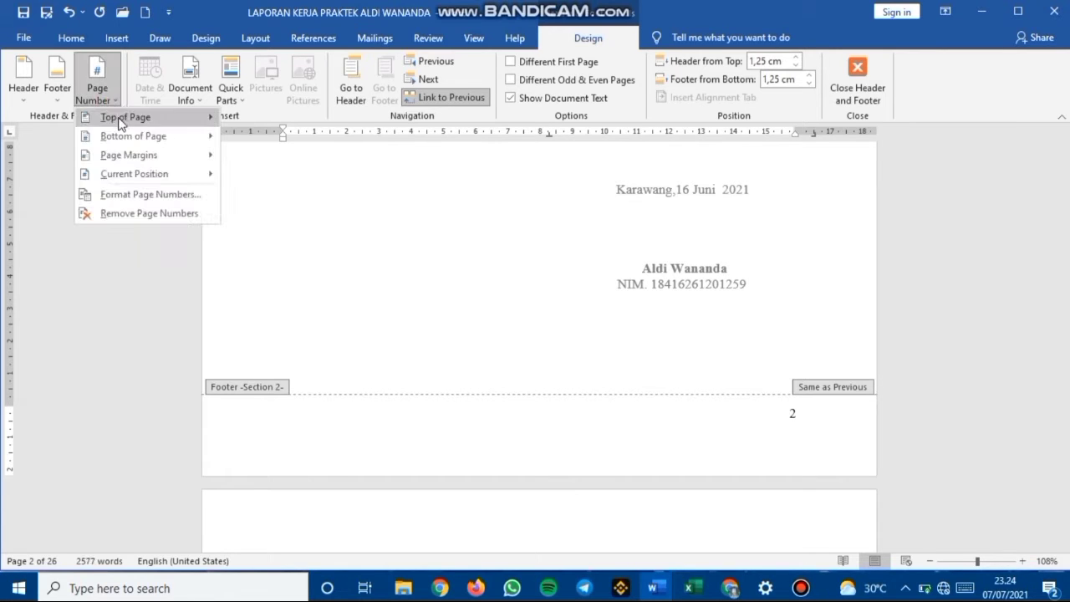
{"action": "left_click", "coordinate": [124, 136]}
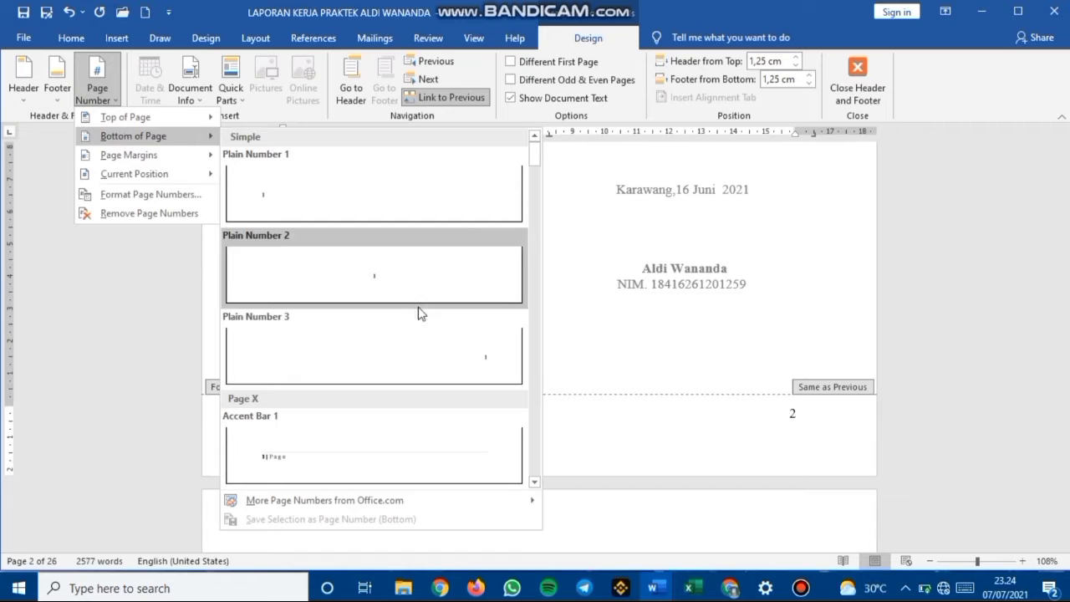
{"action": "left_click", "coordinate": [414, 292]}
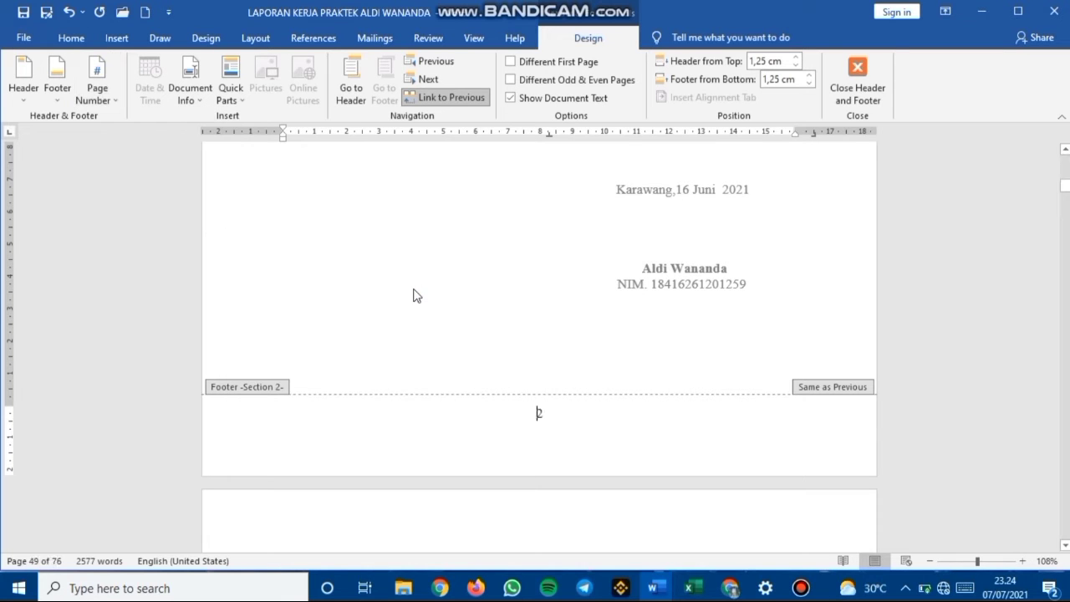
- Examine the footer numbering on the cover page and the non-plagiarism statement page
{"action": "scroll", "coordinate": [466, 363], "scroll_direction": "up", "scroll_amount": 3}
{"action": "scroll", "coordinate": [466, 363], "scroll_direction": "up", "scroll_amount": 10}
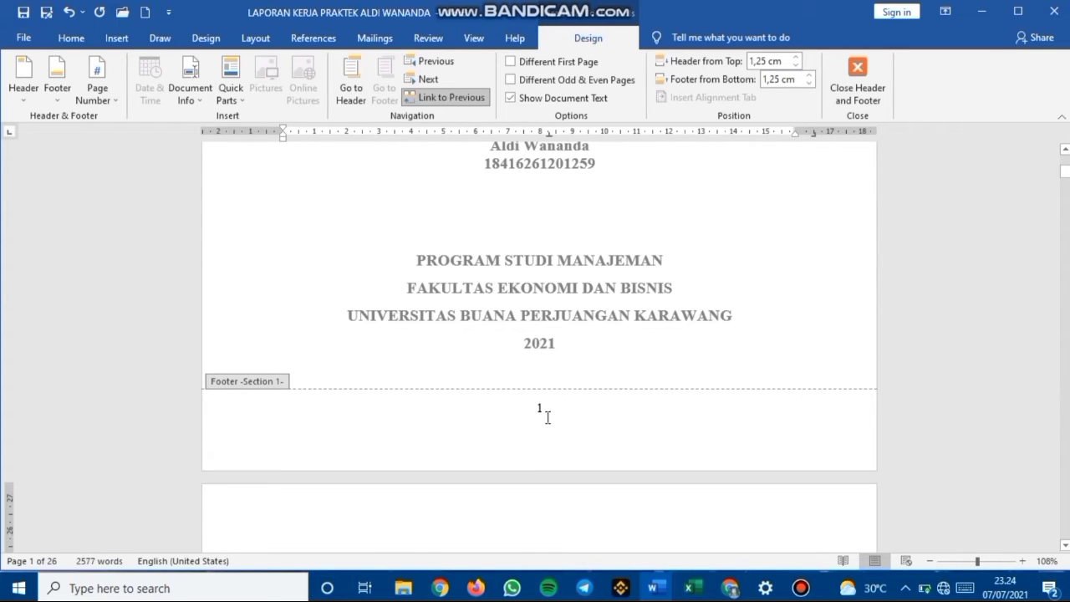
{"action": "scroll", "coordinate": [544, 414], "scroll_direction": "down", "scroll_amount": 8}
{"action": "scroll", "coordinate": [539, 411], "scroll_direction": "down", "scroll_amount": 10}
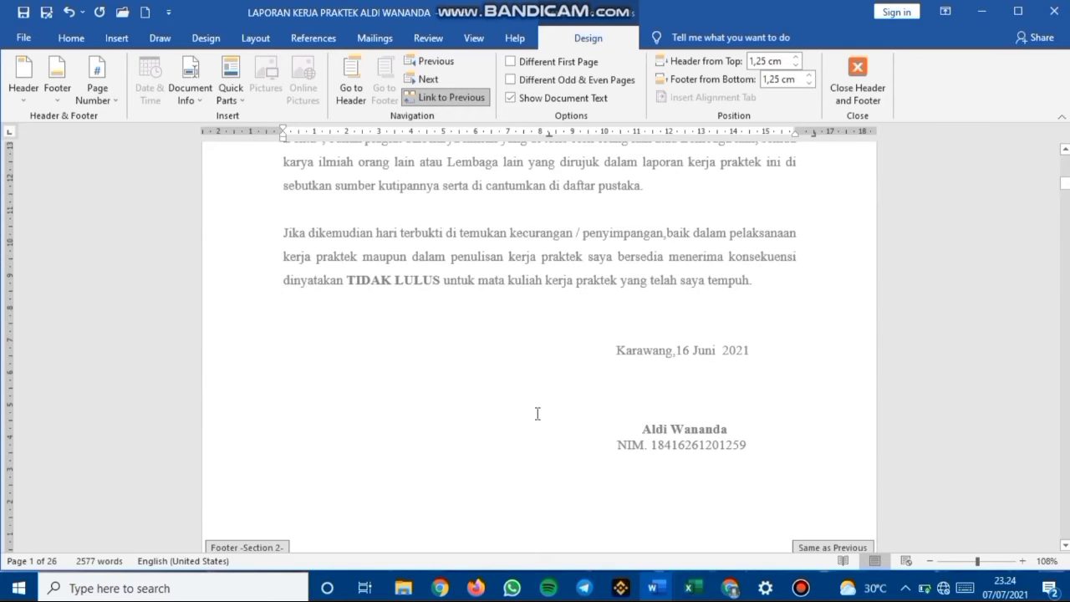
{"action": "scroll", "coordinate": [527, 427], "scroll_direction": "up", "scroll_amount": 8}
{"action": "scroll", "coordinate": [528, 426], "scroll_direction": "up", "scroll_amount": 5}
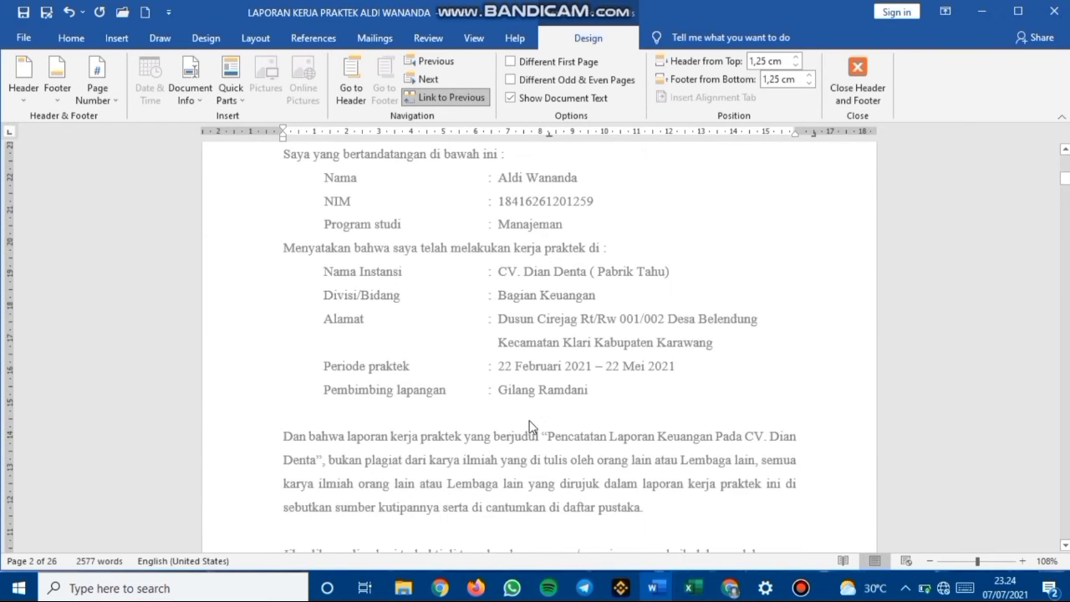
- Compare the footer page numbers between the cover page, the non-plagiarism statement page and the approval page
{"action": "scroll", "coordinate": [531, 423], "scroll_direction": "down", "scroll_amount": 18}
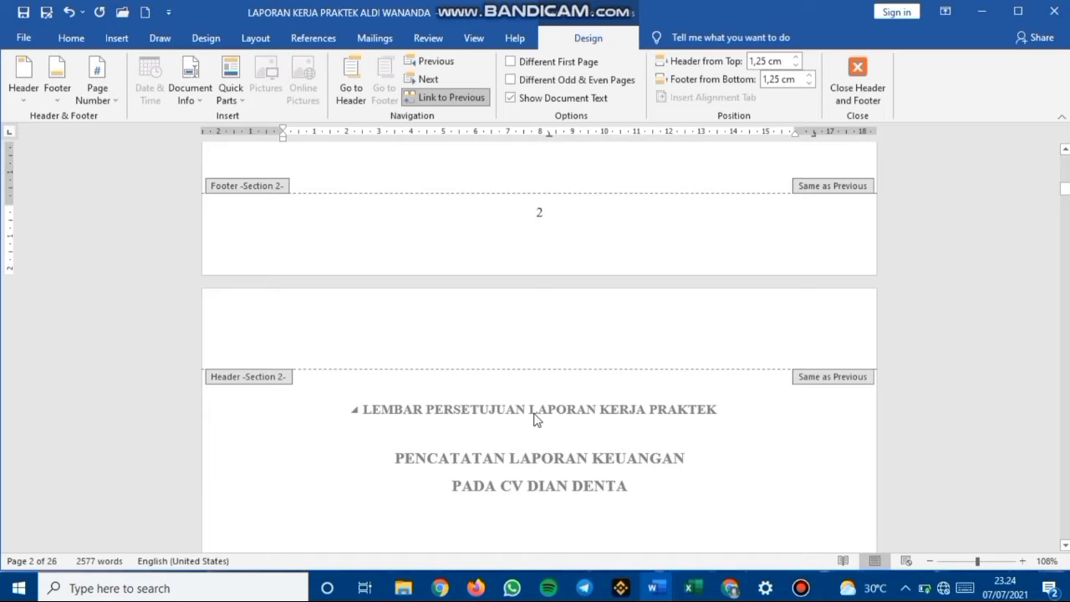
{"action": "left_click", "coordinate": [550, 213]}
{"action": "scroll", "coordinate": [490, 261], "scroll_direction": "up", "scroll_amount": 7}
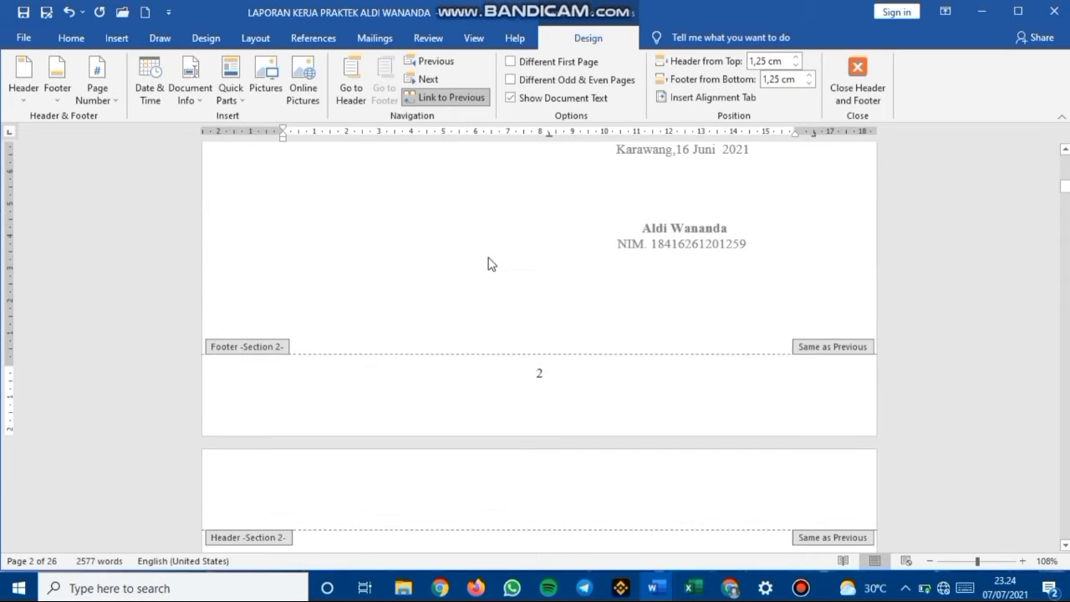
{"action": "scroll", "coordinate": [485, 280], "scroll_direction": "down", "scroll_amount": 4}
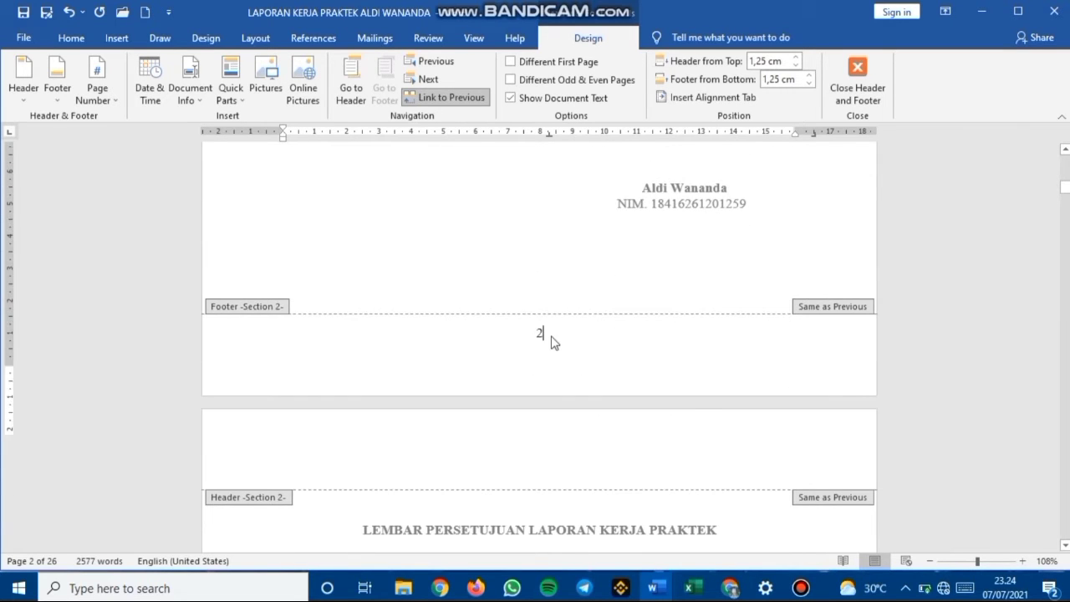
{"action": "scroll", "coordinate": [552, 339], "scroll_direction": "up", "scroll_amount": 10}
{"action": "scroll", "coordinate": [550, 341], "scroll_direction": "down", "scroll_amount": 1}
{"action": "scroll", "coordinate": [550, 341], "scroll_direction": "up", "scroll_amount": 6}
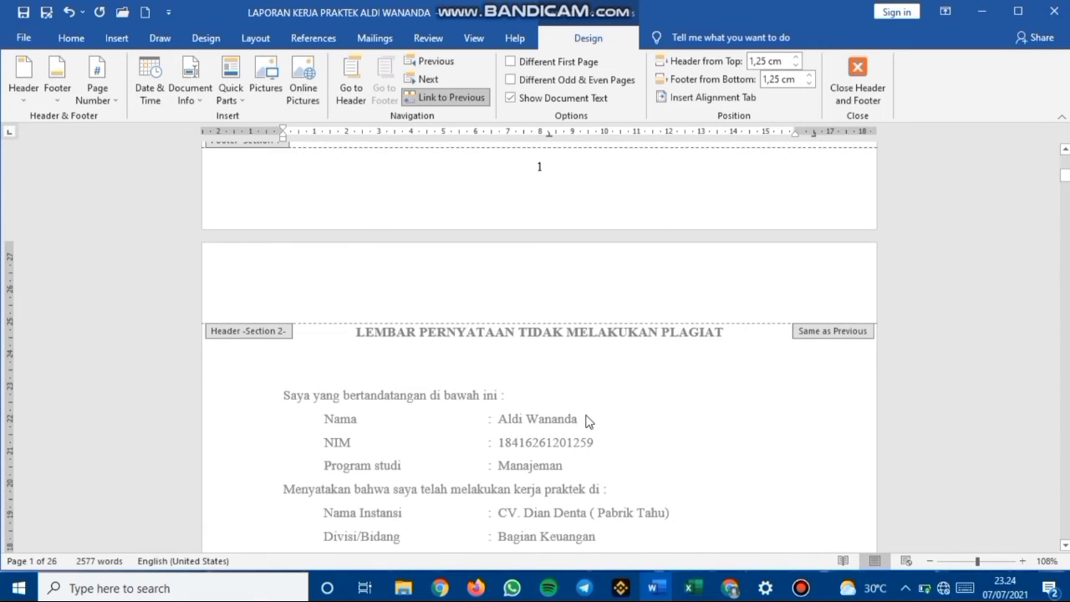
{"action": "scroll", "coordinate": [585, 424], "scroll_direction": "down", "scroll_amount": 10}
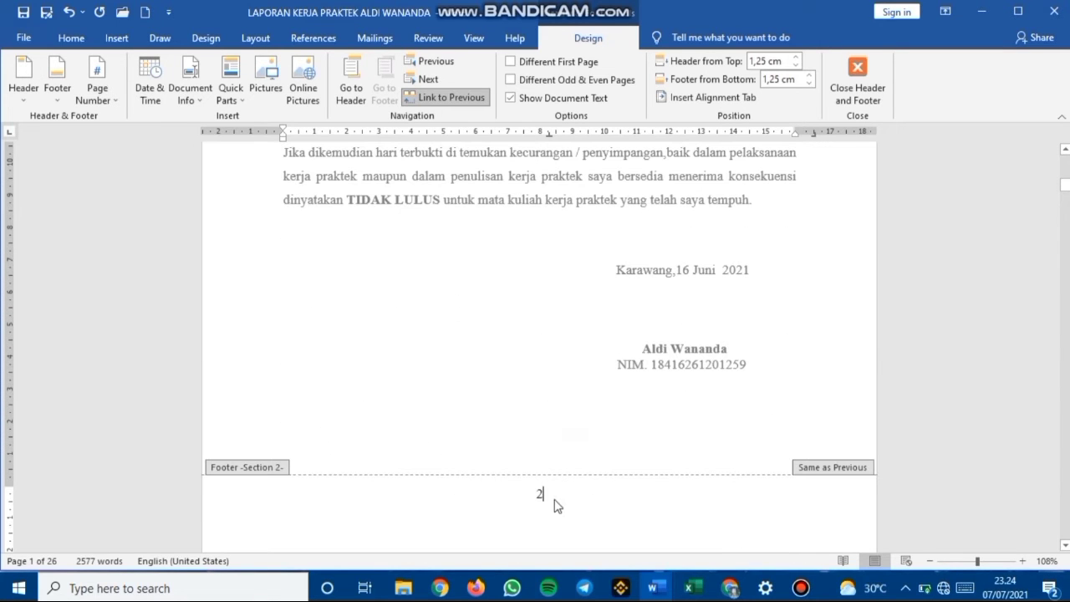
- Delete the page number in the non-plagiarism statement page's footer, and undo that deletion
{"action": "right_click", "coordinate": [544, 495]}
{"action": "left_click", "coordinate": [554, 494]}
{"action": "left_click_drag", "start_coordinate": [559, 494], "coordinate": [499, 499]}
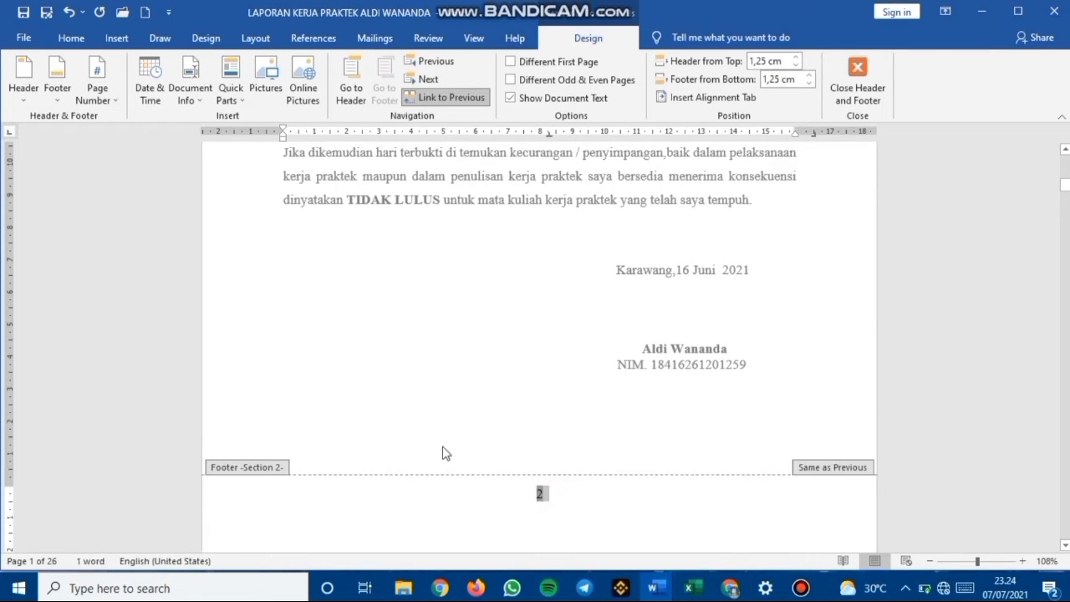
{"action": "key", "text": "Delete"}
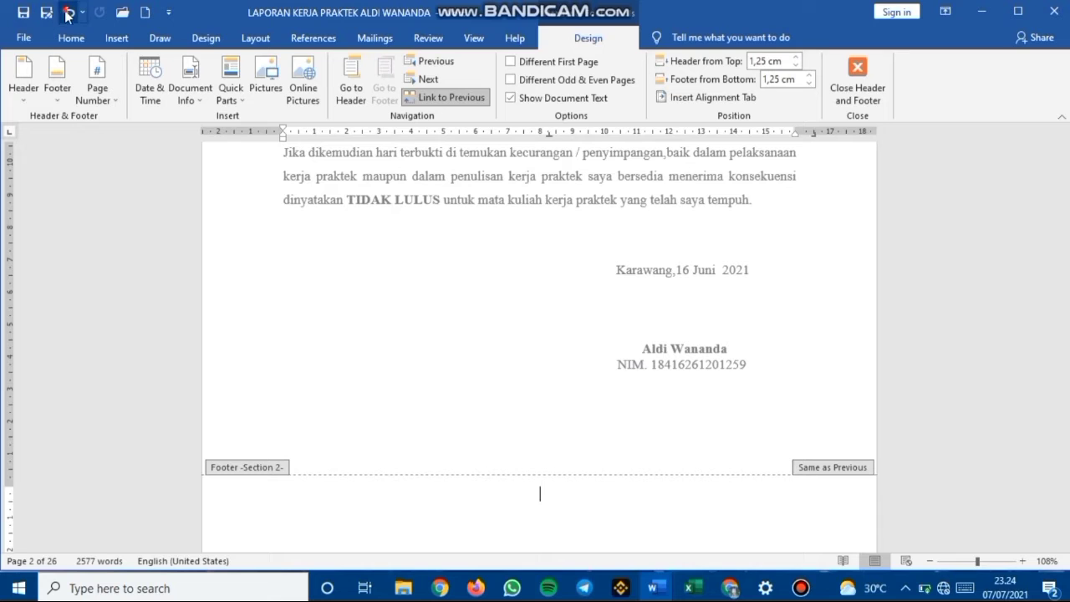
{"action": "left_click", "coordinate": [69, 12]}
- Delete the page number from the cover page's footer and return to the body text of the non-plagiarism statement page
{"action": "scroll", "coordinate": [570, 234], "scroll_direction": "up", "scroll_amount": 1}
{"action": "scroll", "coordinate": [569, 204], "scroll_direction": "up", "scroll_amount": 15}
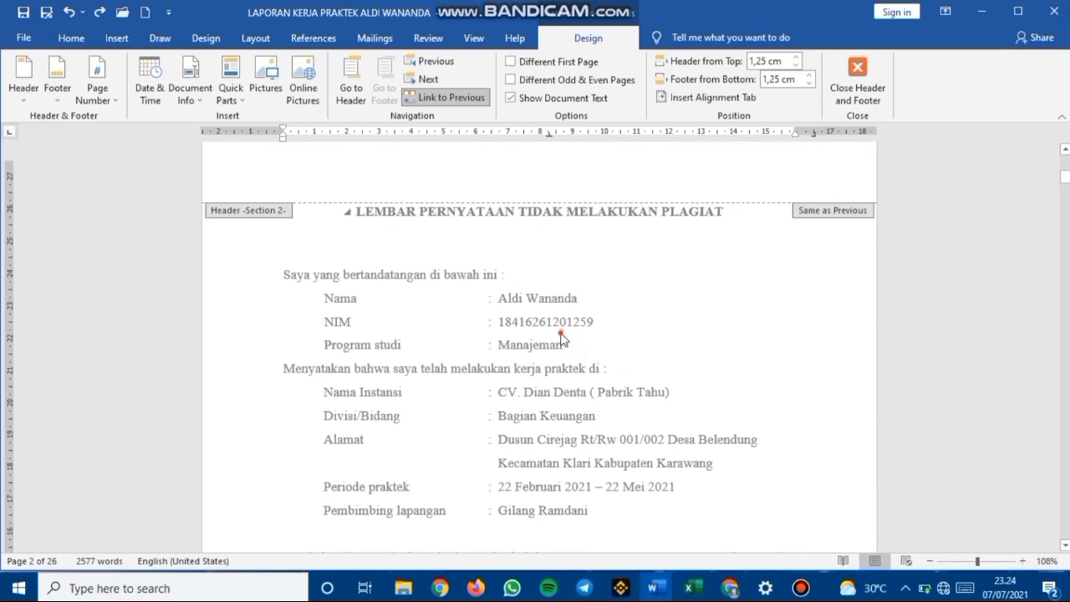
{"action": "left_click", "coordinate": [561, 332]}
{"action": "left_click_drag", "start_coordinate": [560, 331], "coordinate": [524, 333]}
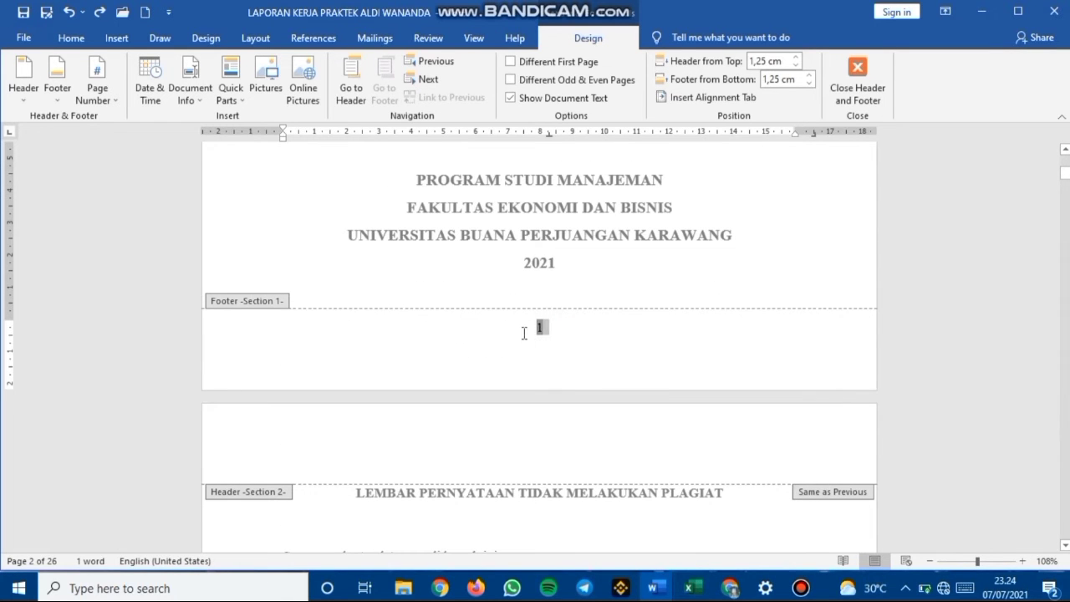
{"action": "key", "text": "Delete"}
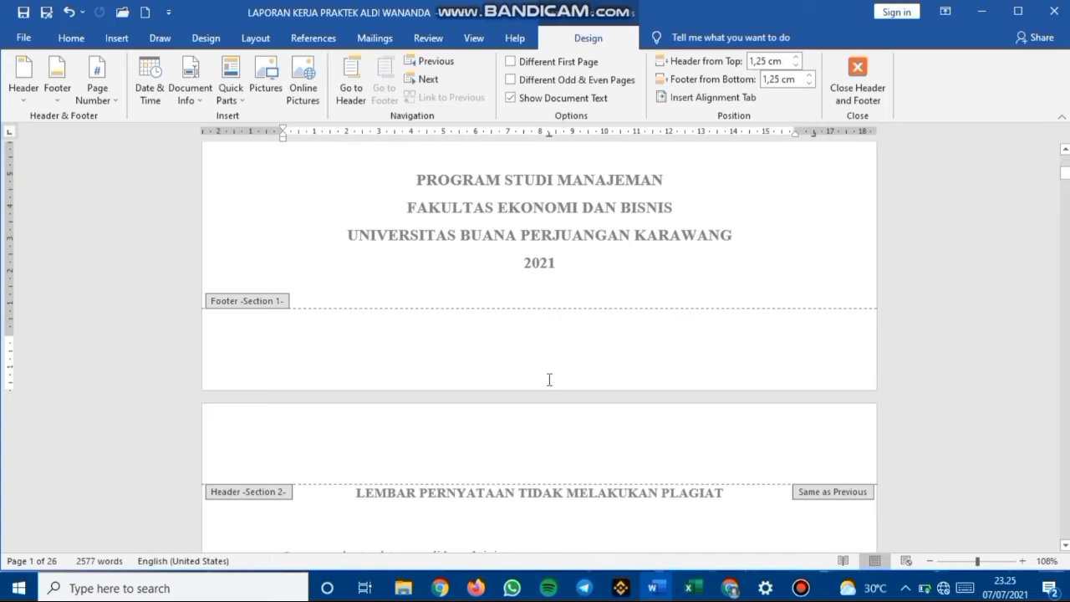
{"action": "scroll", "coordinate": [549, 377], "scroll_direction": "down", "scroll_amount": 15}
{"action": "scroll", "coordinate": [559, 369], "scroll_direction": "down", "scroll_amount": 5}
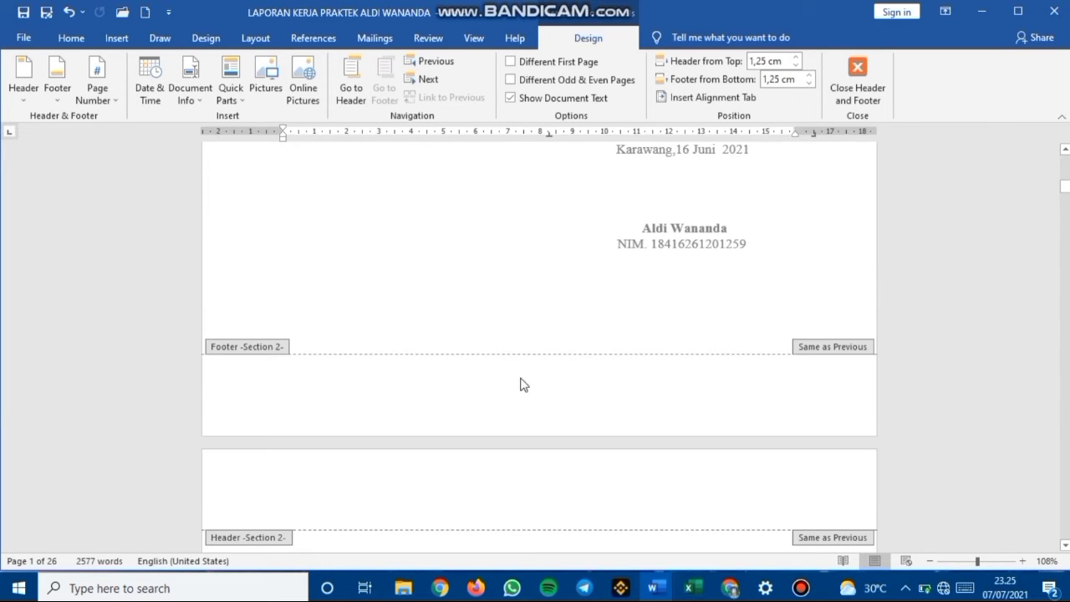
{"action": "scroll", "coordinate": [518, 398], "scroll_direction": "up", "scroll_amount": 10}
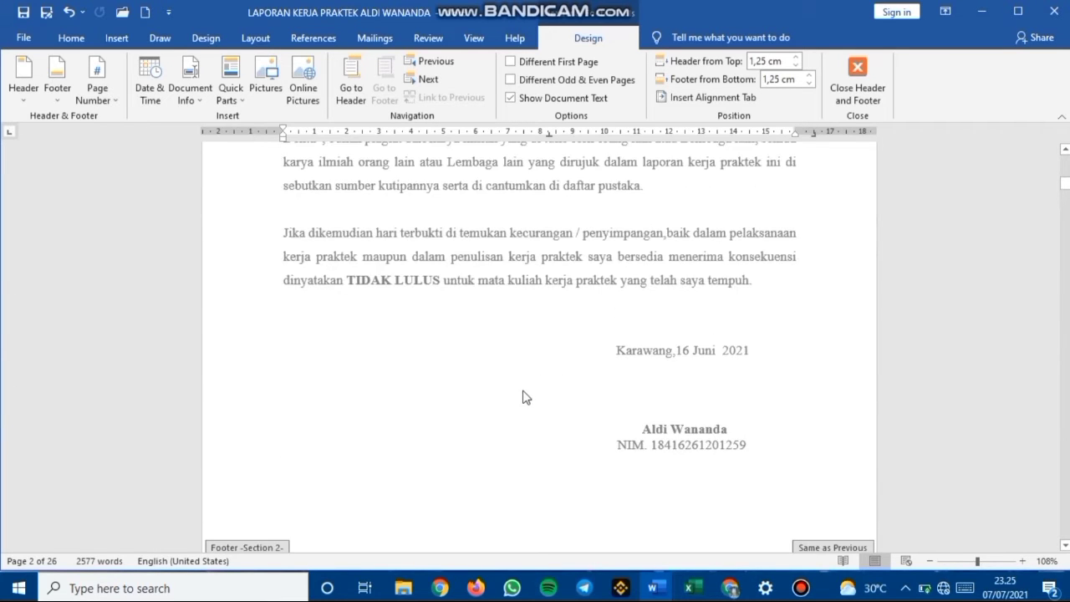
{"action": "scroll", "coordinate": [574, 369], "scroll_direction": "up", "scroll_amount": 7}
{"action": "scroll", "coordinate": [572, 368], "scroll_direction": "down", "scroll_amount": 14}
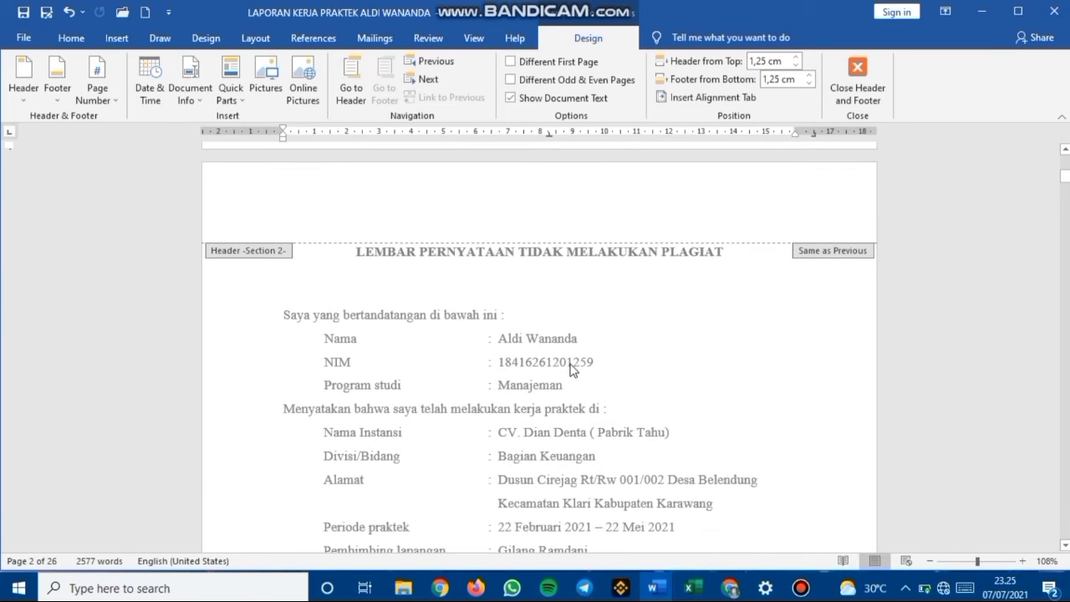
{"action": "left_click", "coordinate": [569, 366]}
{"action": "left_click", "coordinate": [569, 366]}
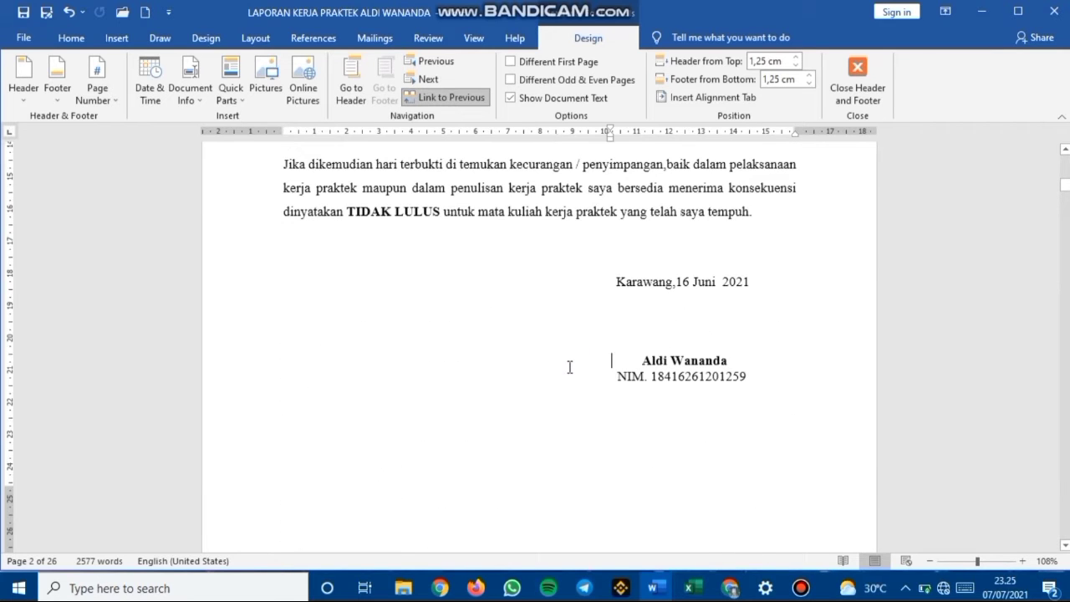
- Insert a Next Page section break in front of the heading "LEMBAR PERNYATAAN TIDAK MELAKUKAN PLAGIAT"
{"action": "scroll", "coordinate": [570, 366], "scroll_direction": "up", "scroll_amount": 7}
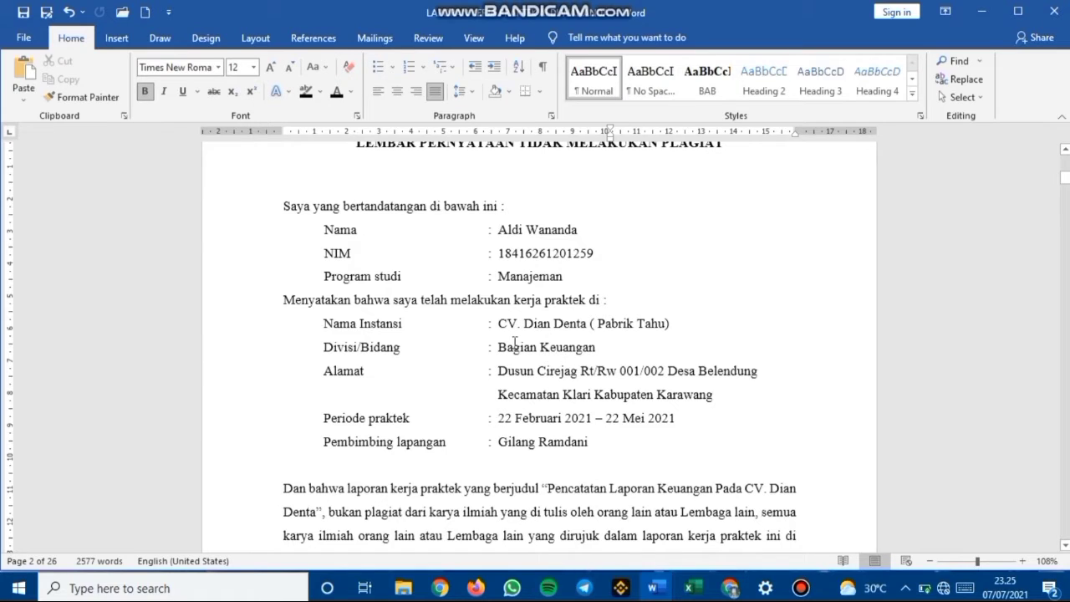
{"action": "scroll", "coordinate": [514, 343], "scroll_direction": "up", "scroll_amount": 3}
{"action": "left_click", "coordinate": [356, 268]}
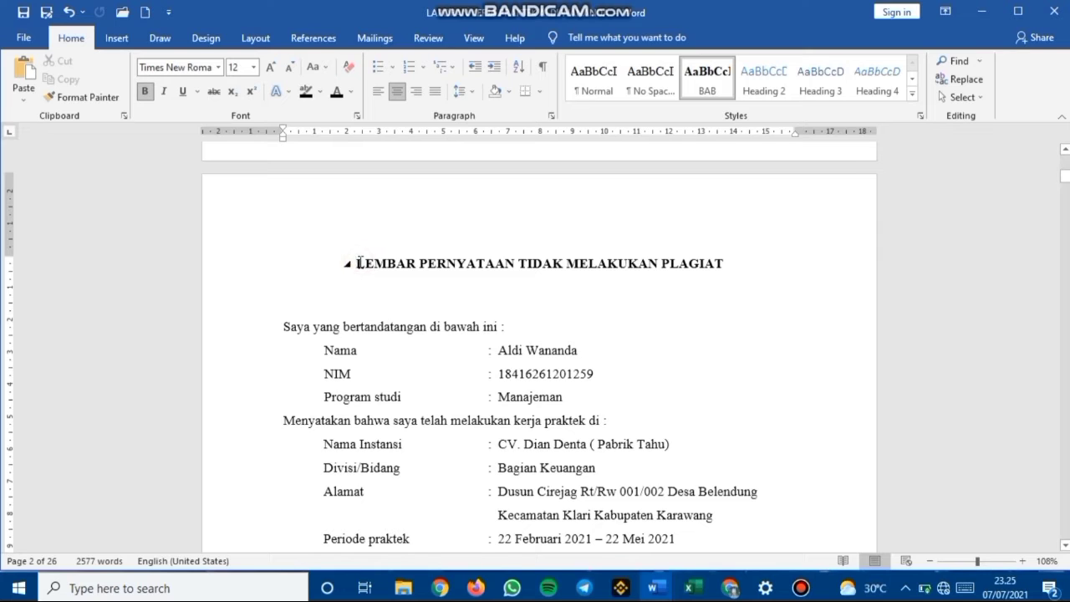
{"action": "left_click", "coordinate": [262, 40]}
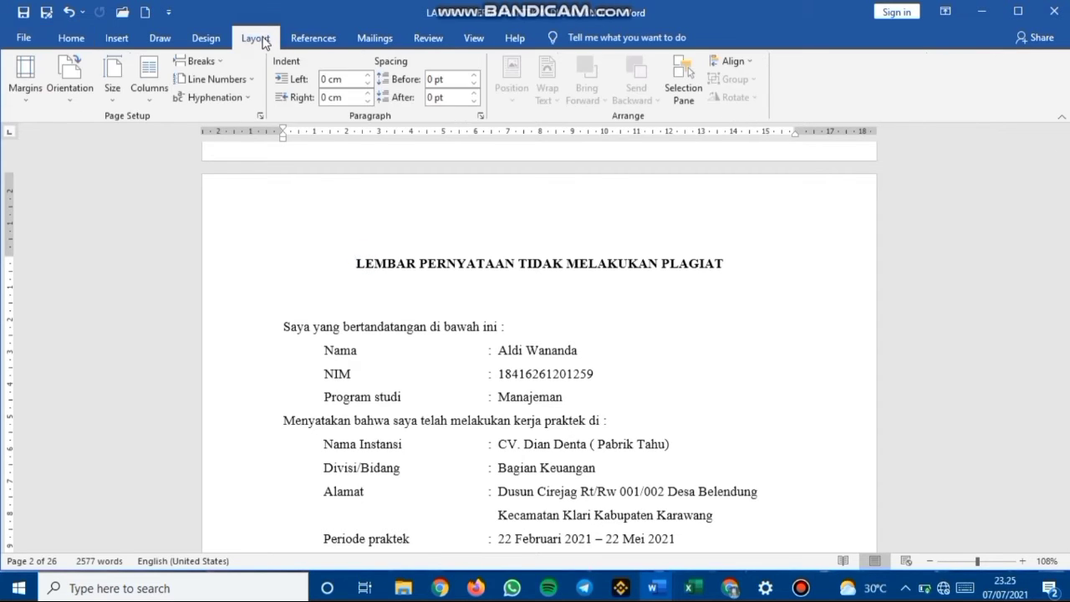
{"action": "left_click", "coordinate": [202, 63]}
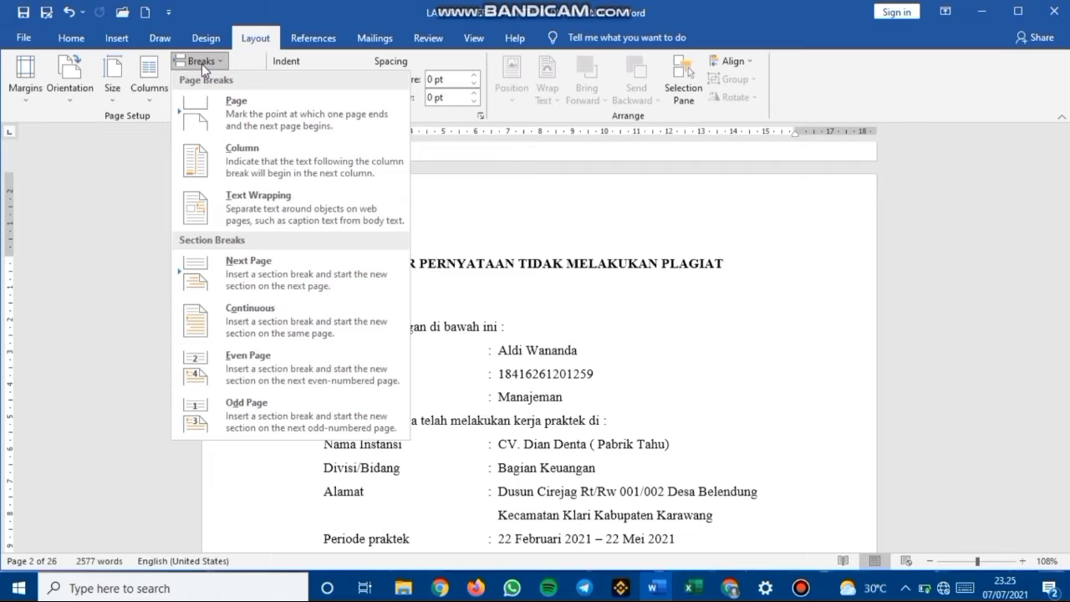
{"action": "left_click", "coordinate": [289, 284]}
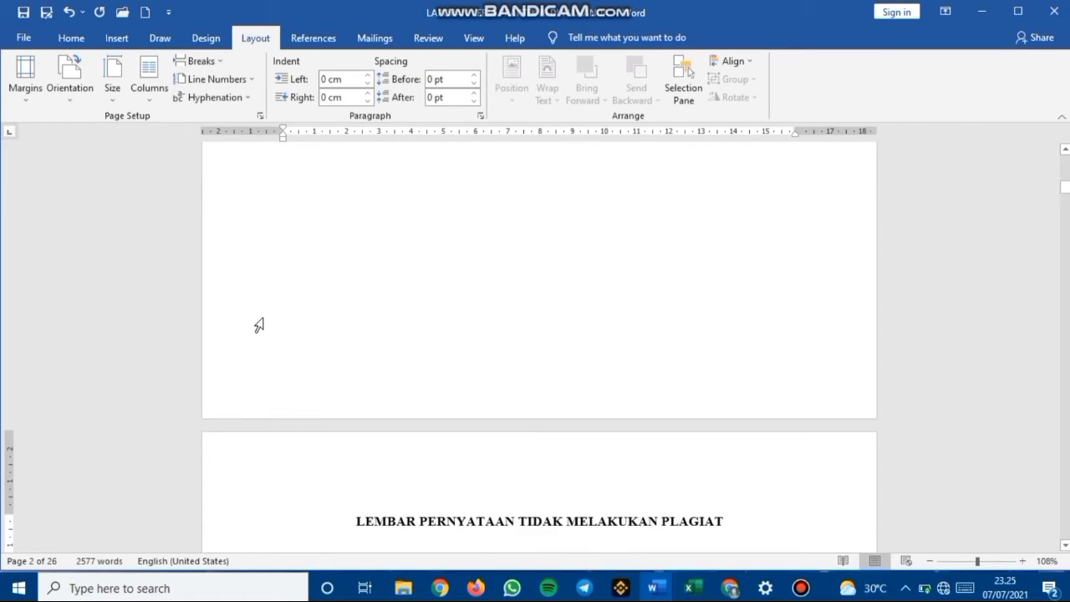
{"action": "scroll", "coordinate": [570, 363], "scroll_direction": "up", "scroll_amount": 3}
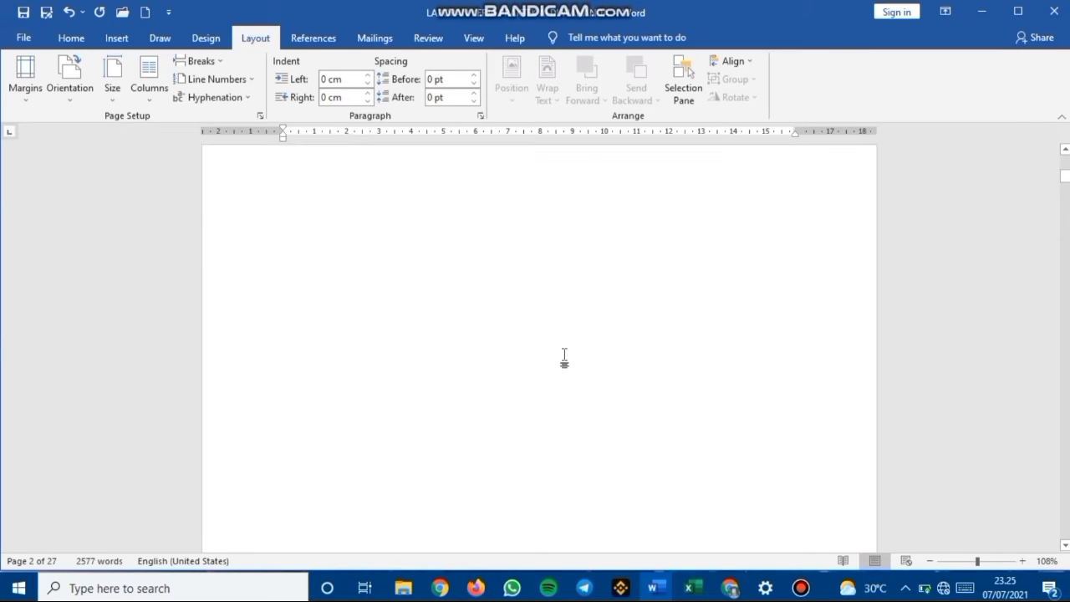
{"action": "scroll", "coordinate": [564, 358], "scroll_direction": "down", "scroll_amount": 3}
{"action": "left_click", "coordinate": [444, 405]}
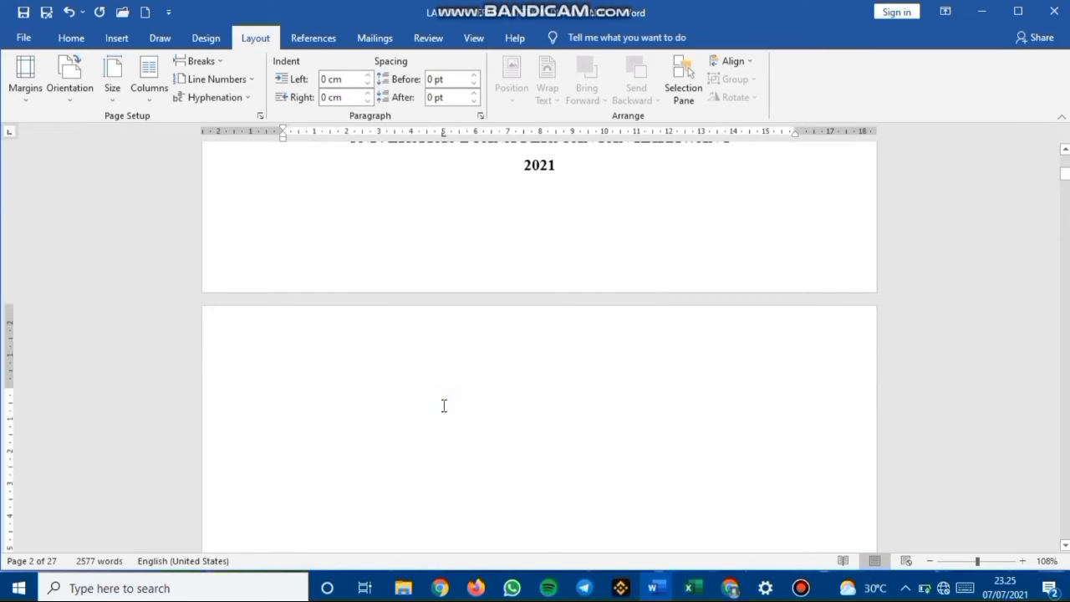
- Undo the section break inserted before the non-plagiarism statement heading
{"action": "left_click", "coordinate": [69, 13]}
{"action": "scroll", "coordinate": [540, 405], "scroll_direction": "down", "scroll_amount": 3}
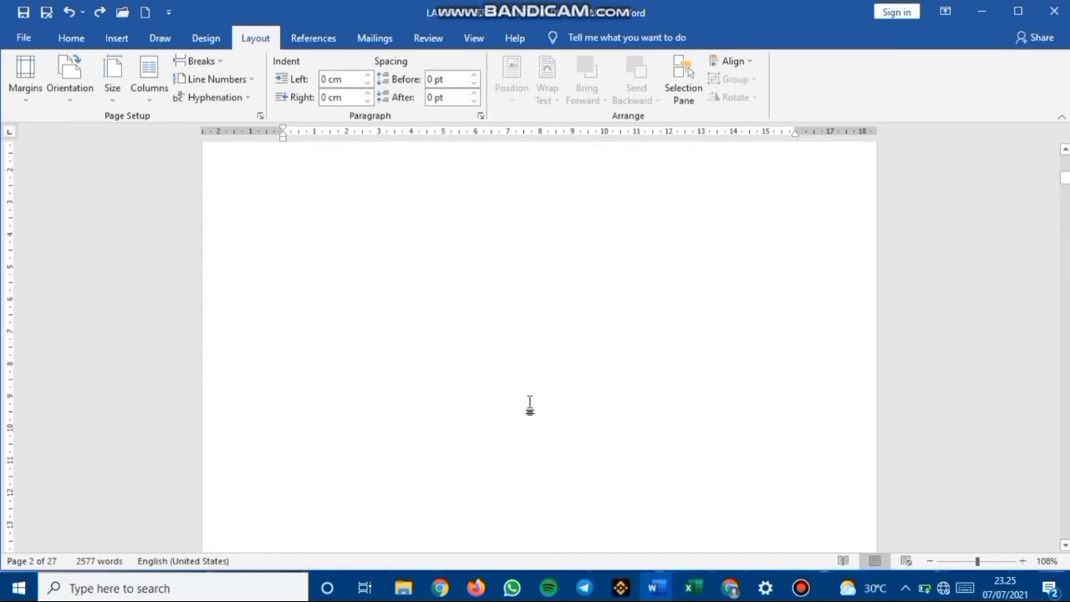
{"action": "scroll", "coordinate": [526, 409], "scroll_direction": "up", "scroll_amount": 1}
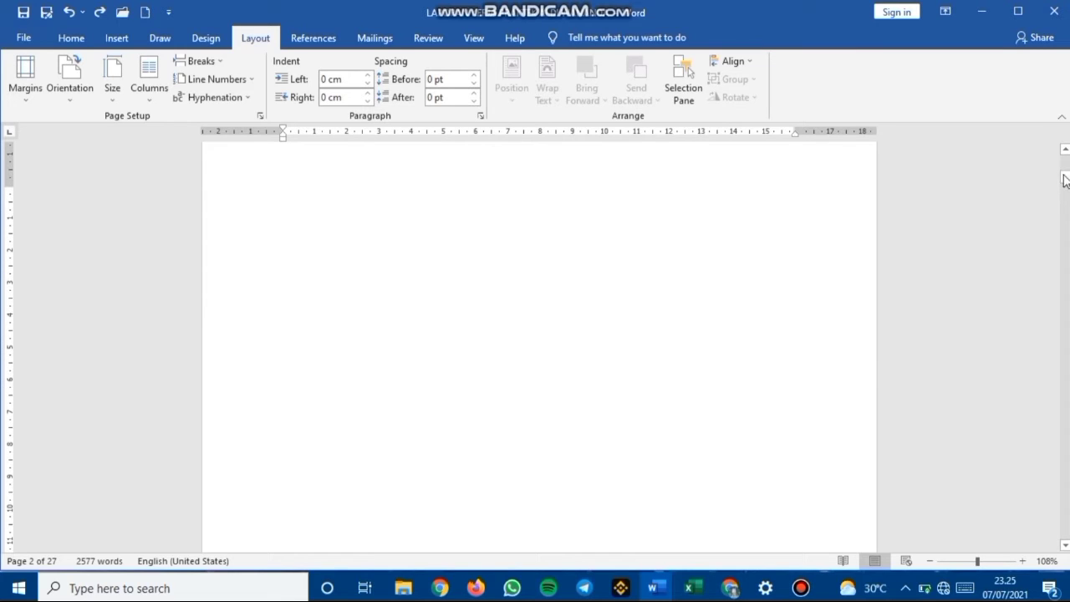
{"action": "left_click_drag", "start_coordinate": [1065, 178], "coordinate": [1062, 174]}
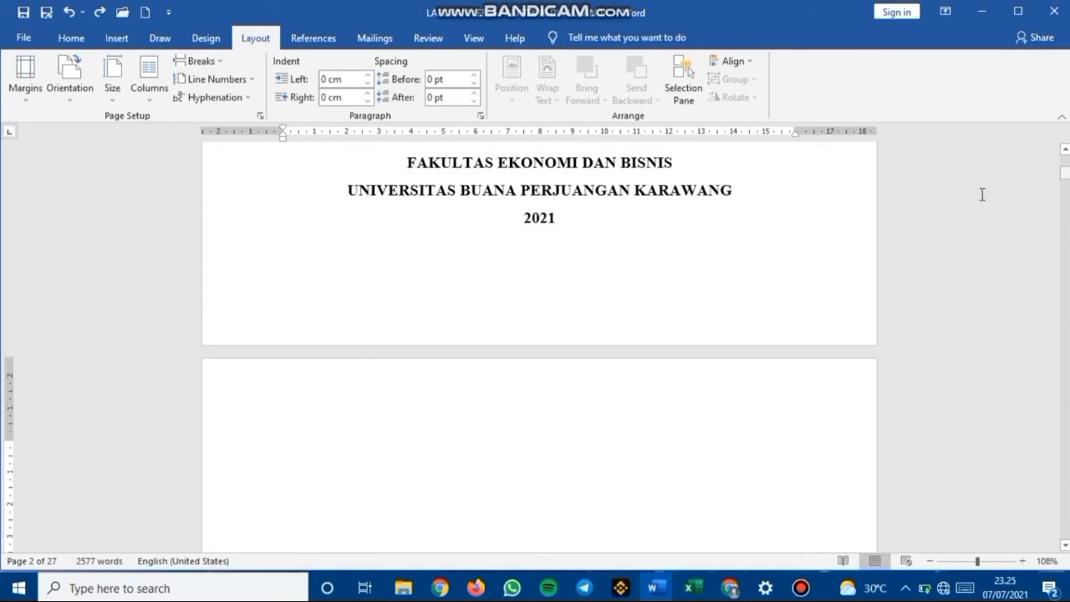
{"action": "double_click", "coordinate": [463, 421]}
{"action": "double_click", "coordinate": [448, 486]}
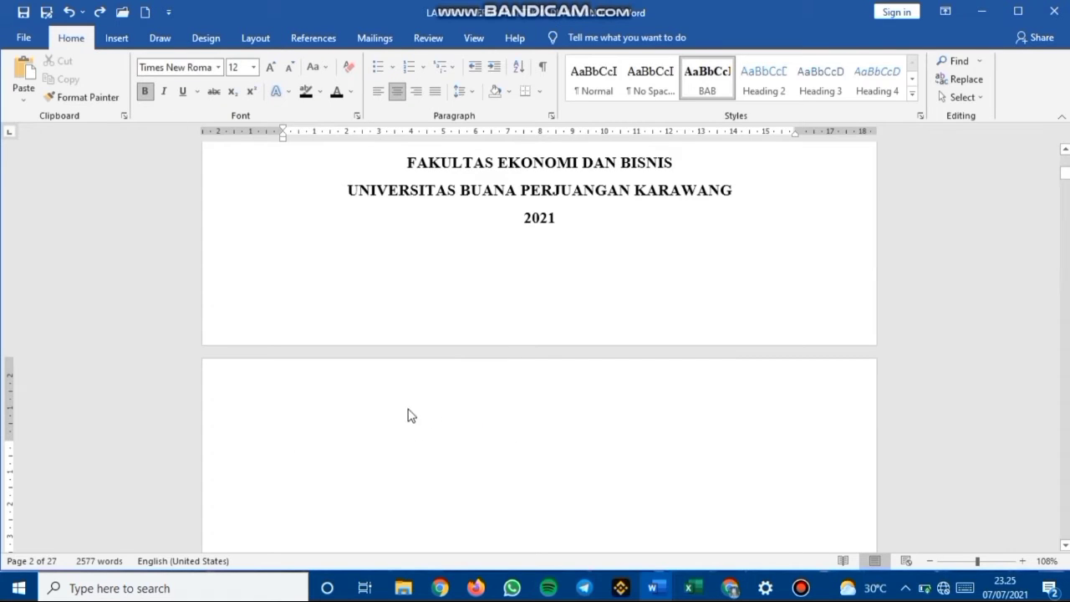
{"action": "left_click", "coordinate": [70, 13]}
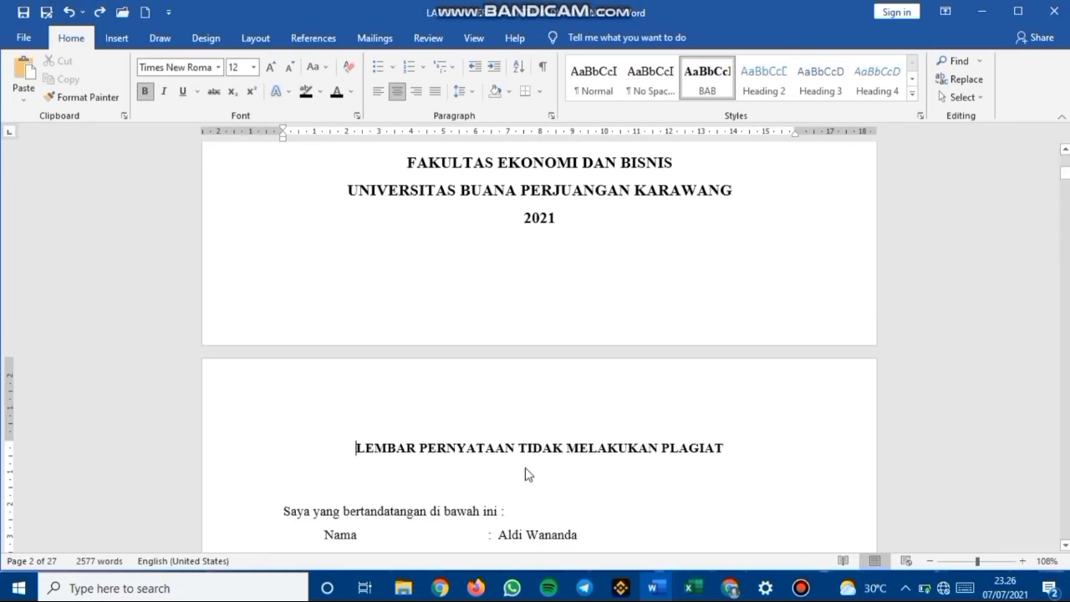
{"action": "scroll", "coordinate": [468, 443], "scroll_direction": "down", "scroll_amount": 1}
{"action": "scroll", "coordinate": [445, 433], "scroll_direction": "down", "scroll_amount": 2}
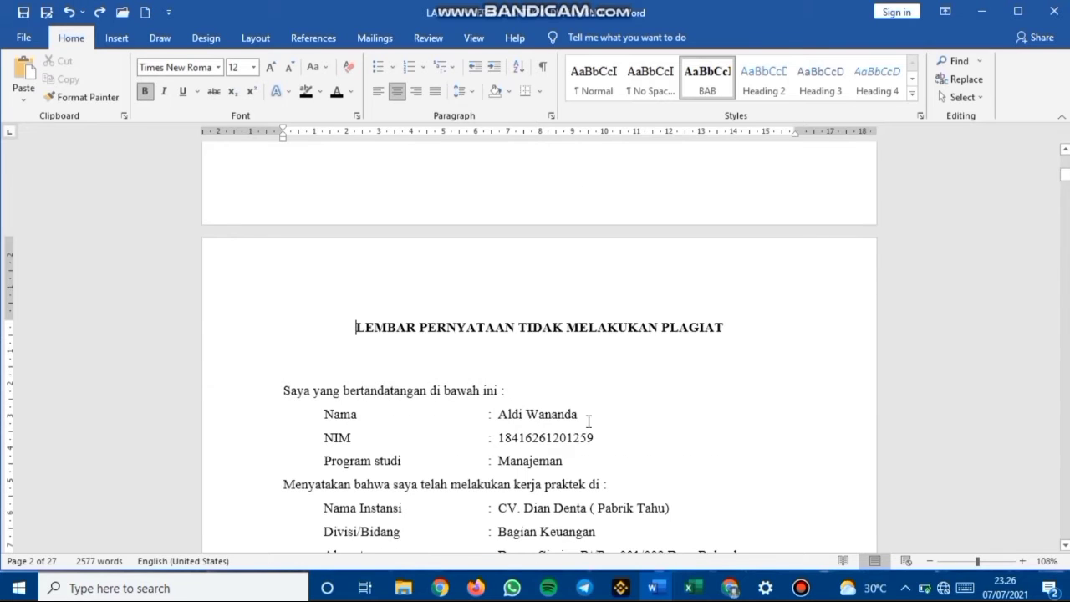
{"action": "left_click", "coordinate": [355, 329]}
{"action": "left_click", "coordinate": [255, 38]}
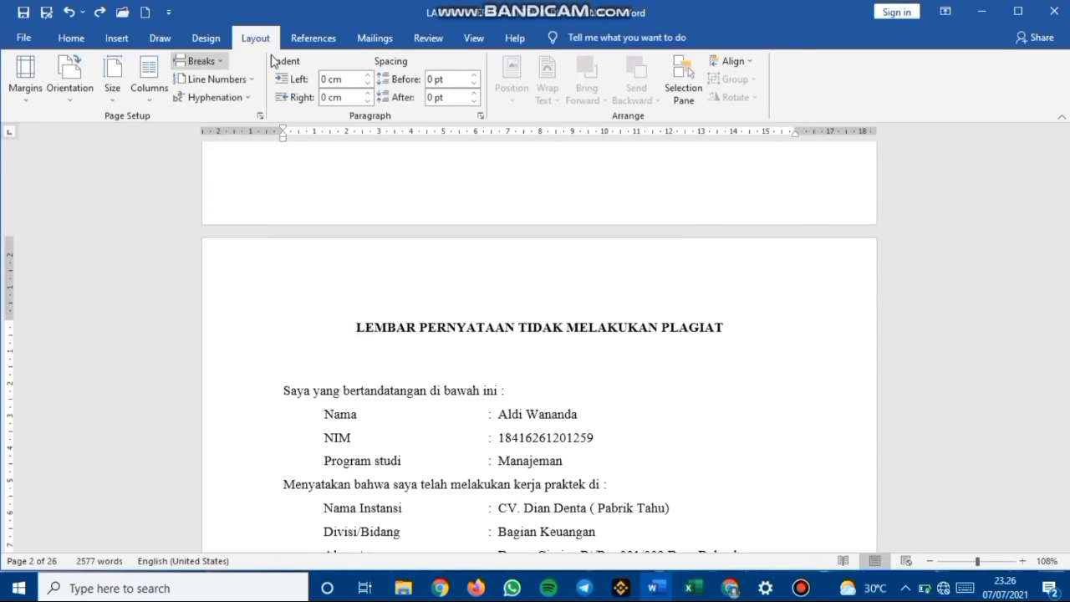
{"action": "left_click", "coordinate": [362, 349]}
- Turn off Link to Previous for both the header and the footer of Section 2, and return to the body text
{"action": "left_click", "coordinate": [391, 277]}
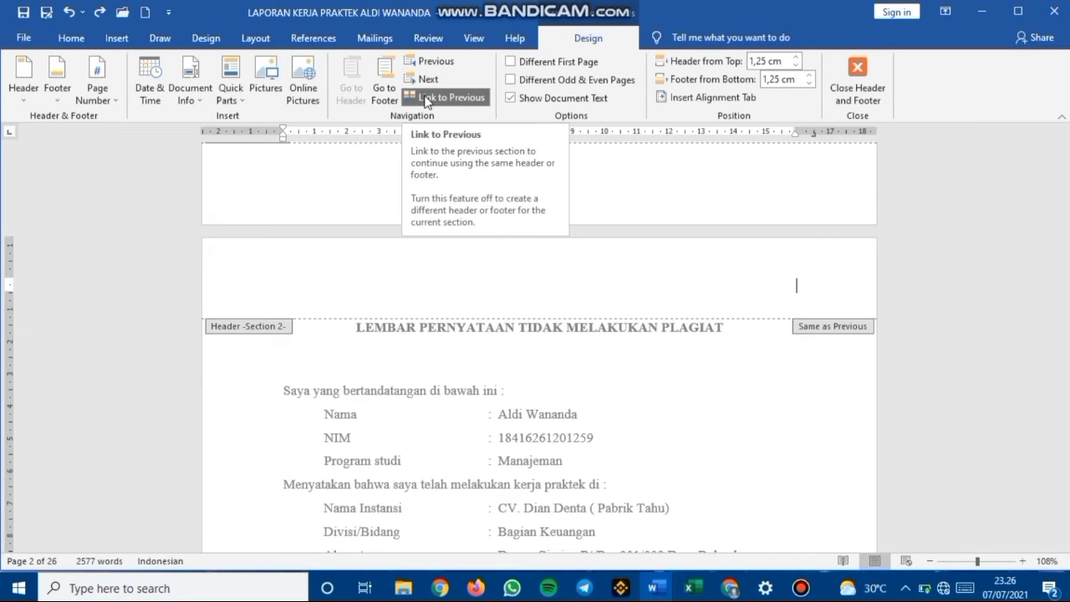
{"action": "left_click", "coordinate": [425, 99]}
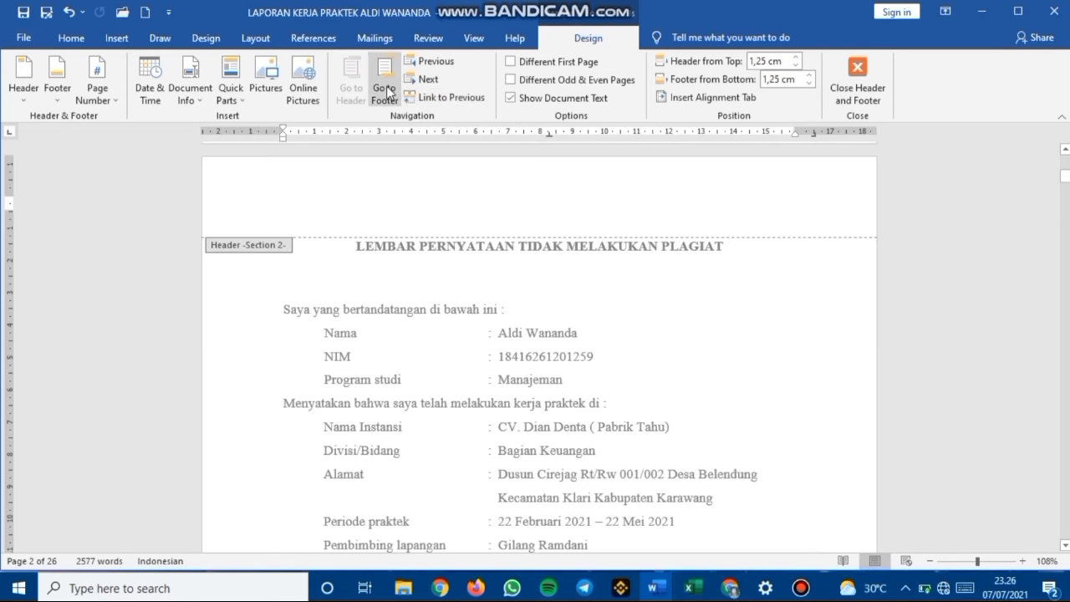
{"action": "left_click", "coordinate": [387, 90]}
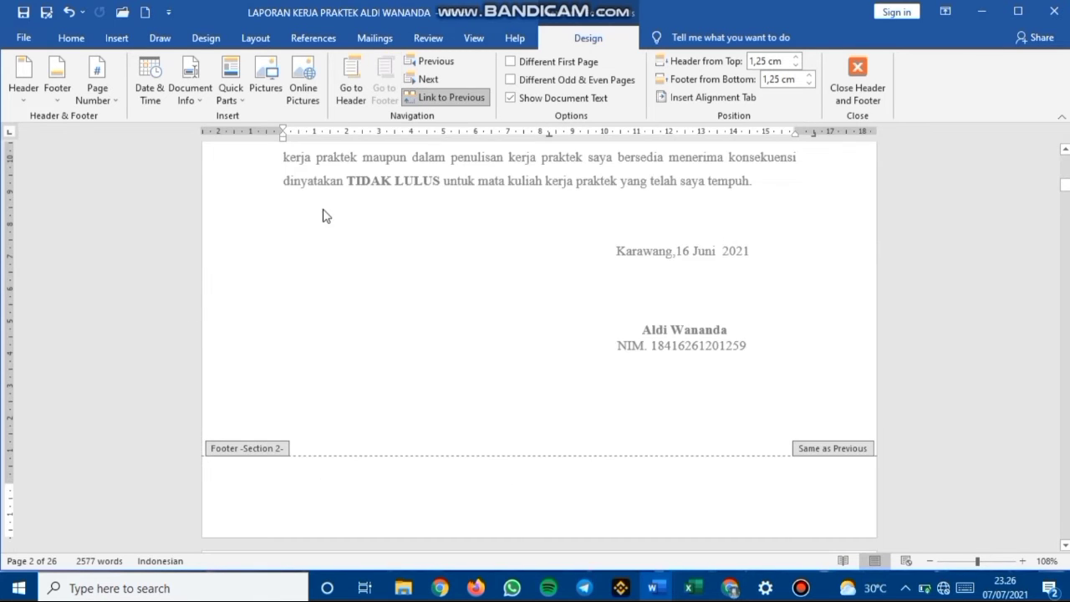
{"action": "left_click", "coordinate": [426, 97]}
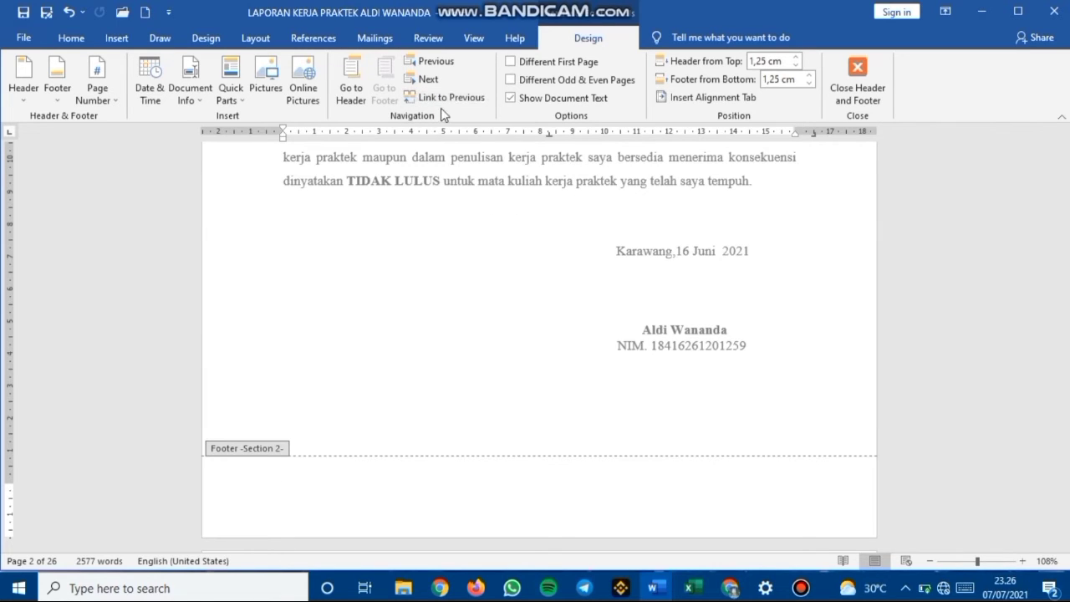
{"action": "scroll", "coordinate": [466, 274], "scroll_direction": "up", "scroll_amount": 5}
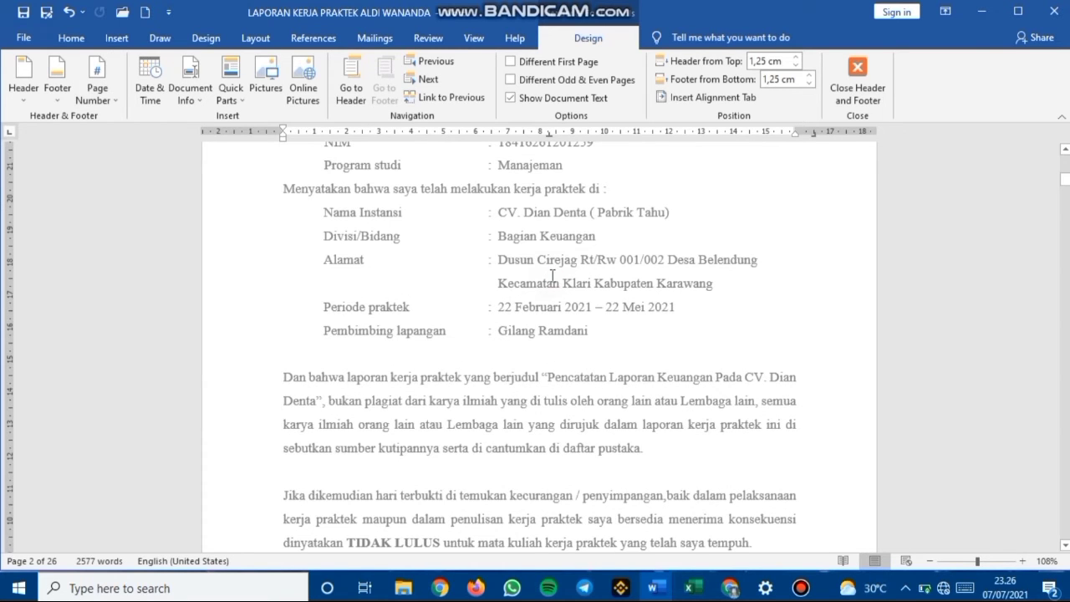
{"action": "double_click", "coordinate": [553, 278]}
- Try to insert a Next Page section break in front of the heading "LEMBAR PERNYATAAN TIDAK MELAKUKAN PLAGIAT"
{"action": "scroll", "coordinate": [553, 274], "scroll_direction": "up", "scroll_amount": 3}
{"action": "left_click", "coordinate": [359, 275]}
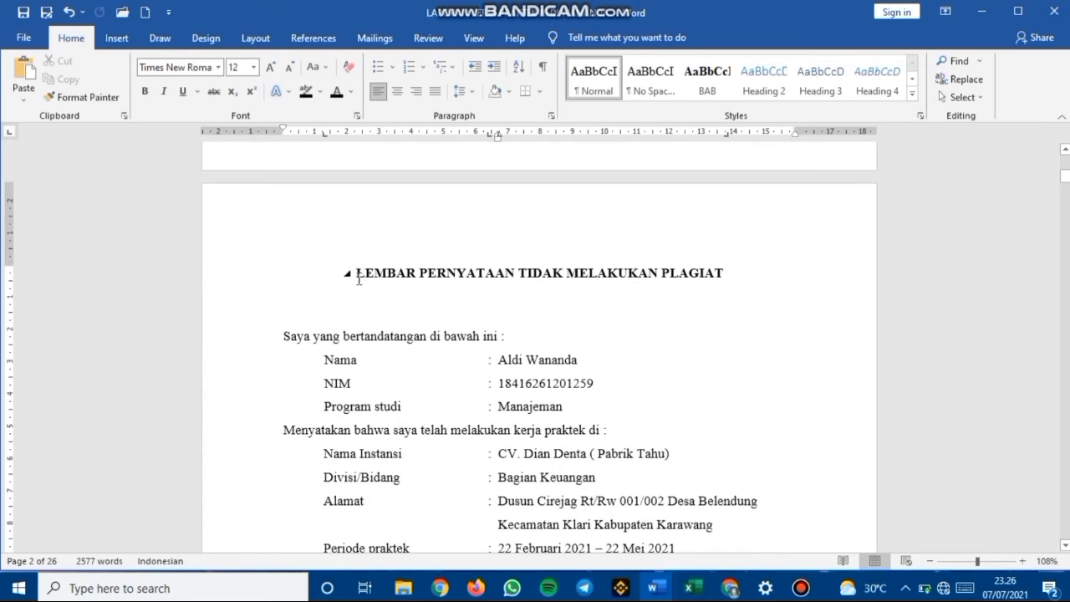
{"action": "left_click", "coordinate": [352, 283]}
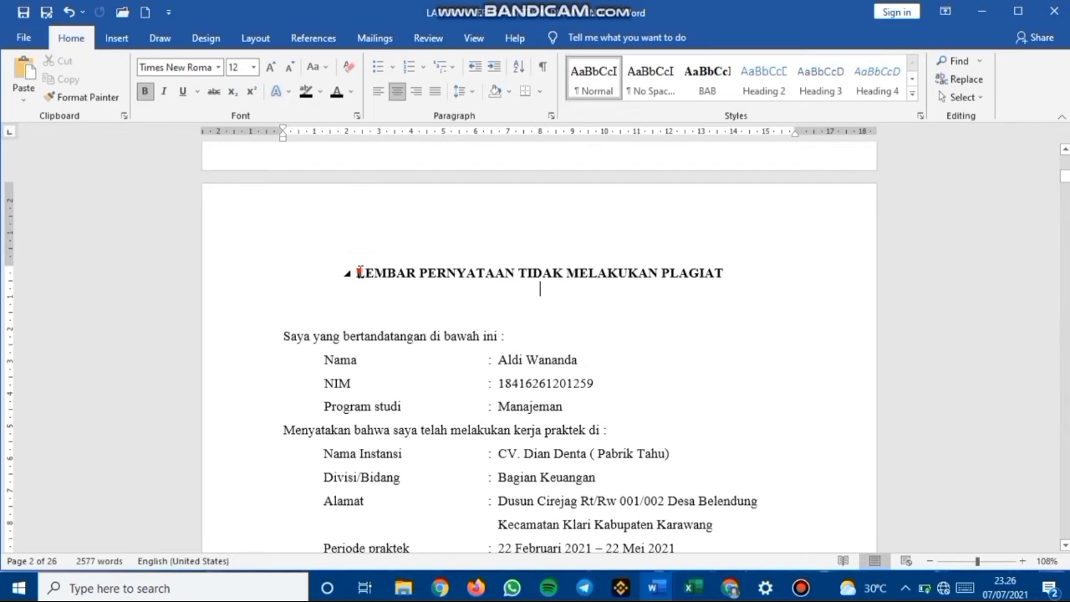
{"action": "left_click", "coordinate": [255, 37]}
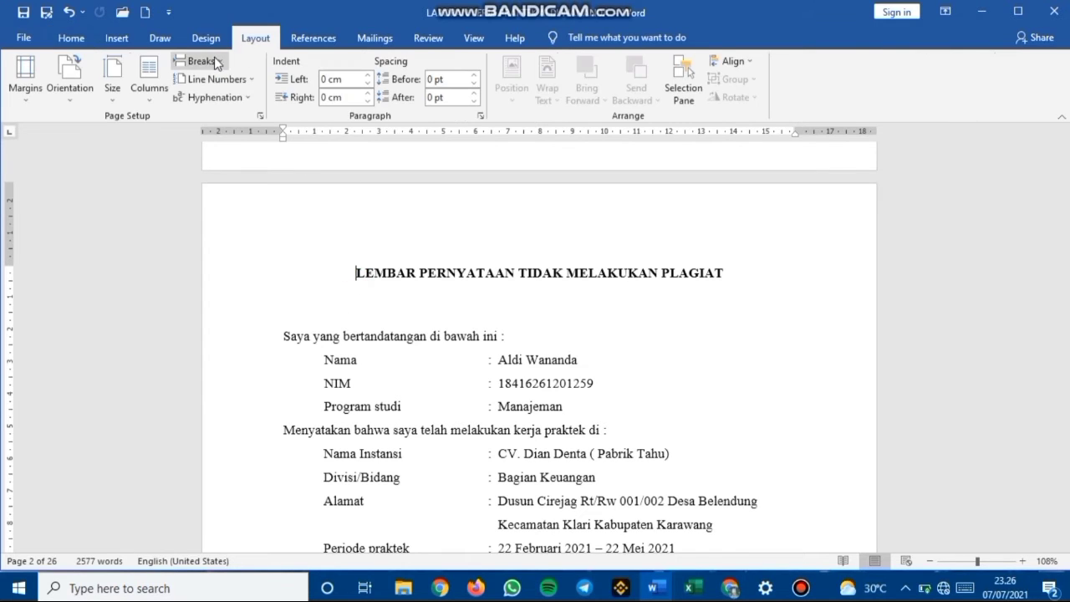
{"action": "left_click", "coordinate": [215, 62]}
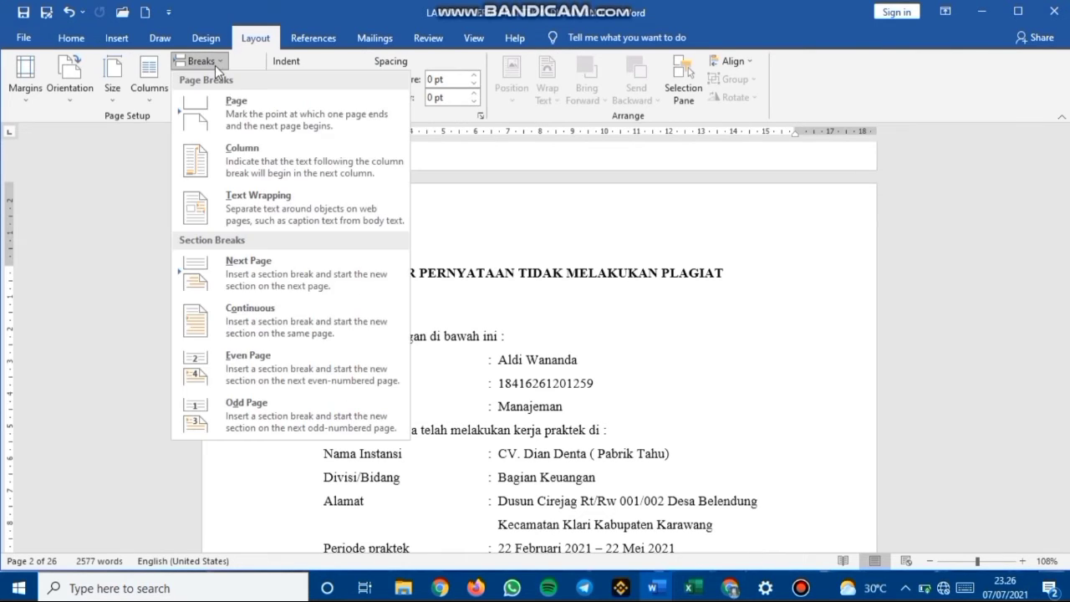
{"action": "left_click", "coordinate": [280, 284]}
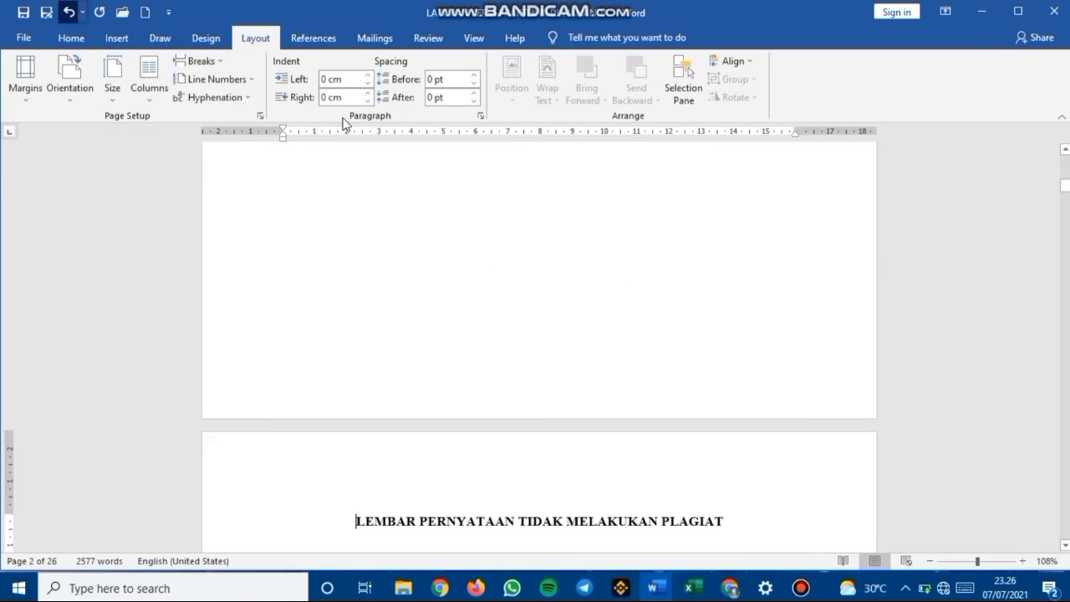
- Insert a centred Plain Number 2 page number at the bottom of the page in the Section 2 footer
{"action": "scroll", "coordinate": [473, 312], "scroll_direction": "up", "scroll_amount": 2}
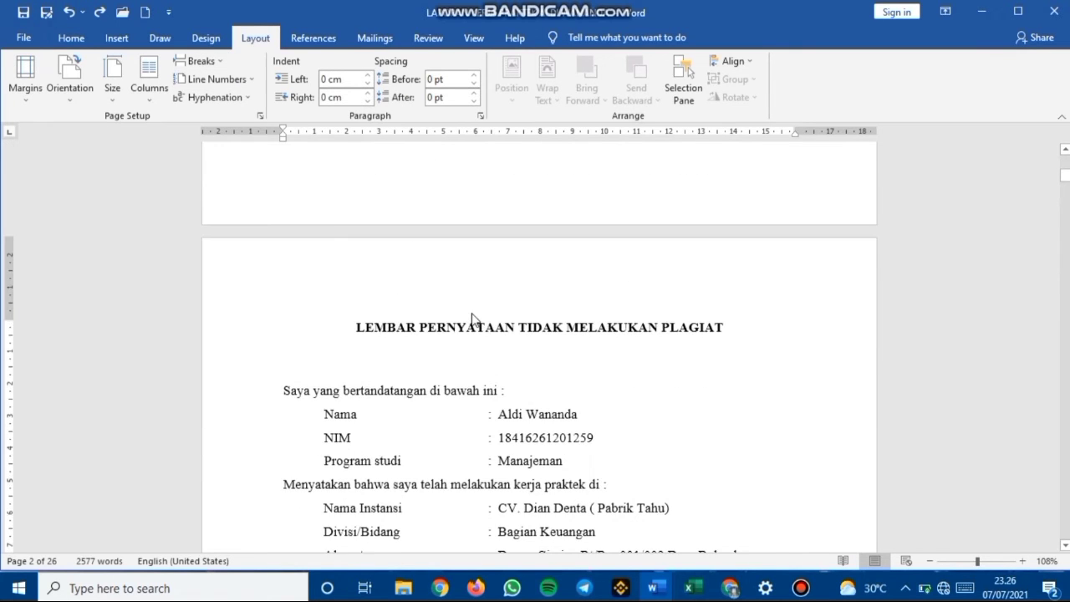
{"action": "scroll", "coordinate": [457, 465], "scroll_direction": "down", "scroll_amount": 8}
{"action": "scroll", "coordinate": [458, 466], "scroll_direction": "up", "scroll_amount": 1}
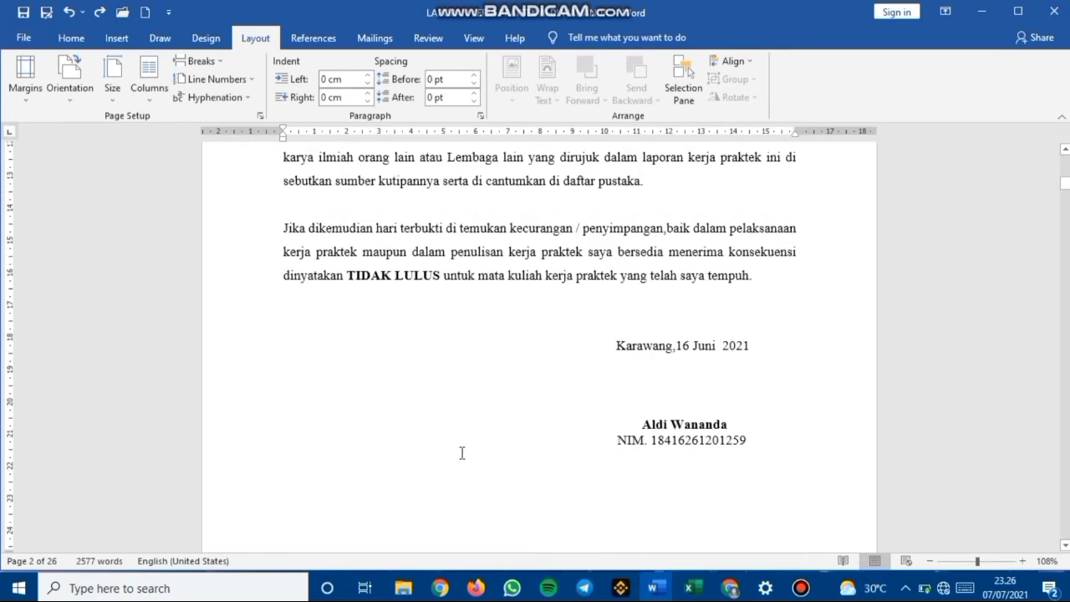
{"action": "scroll", "coordinate": [457, 465], "scroll_direction": "down", "scroll_amount": 3}
{"action": "double_click", "coordinate": [462, 468]}
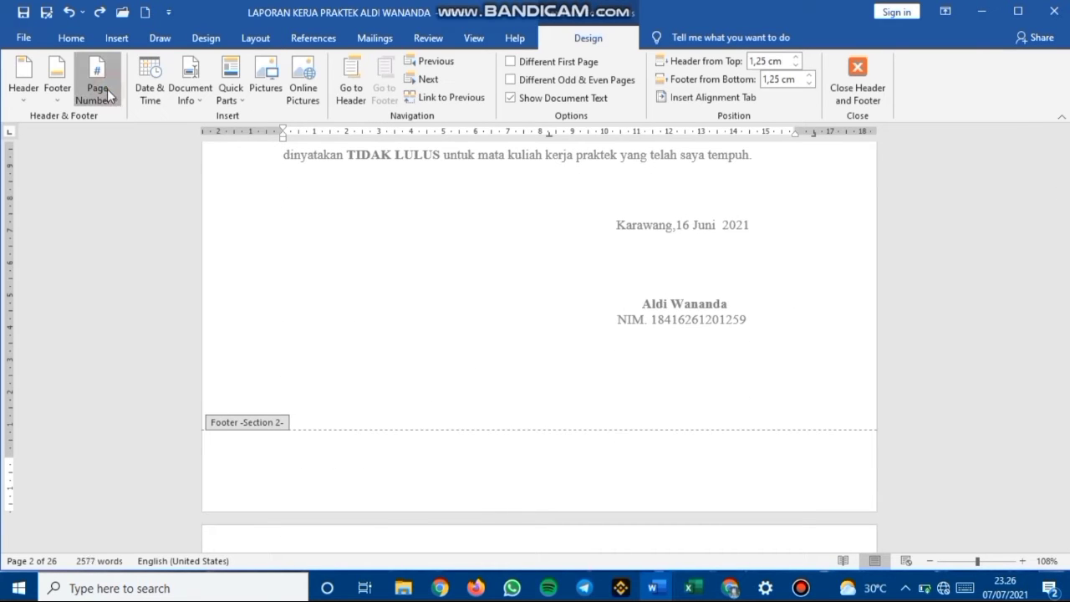
{"action": "left_click", "coordinate": [107, 90]}
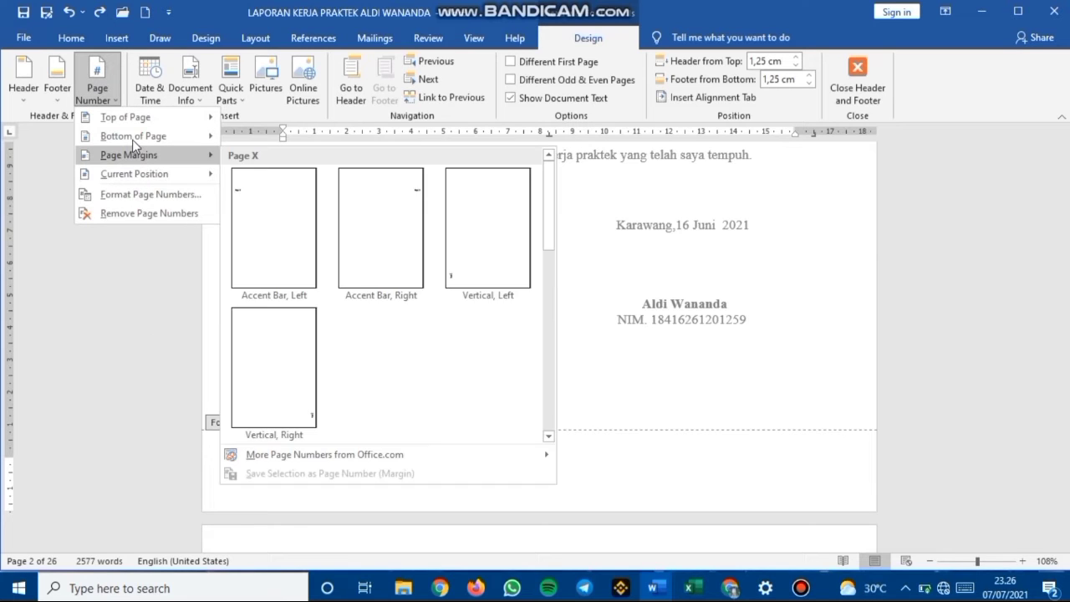
{"action": "mouse_move", "coordinate": [133, 138]}
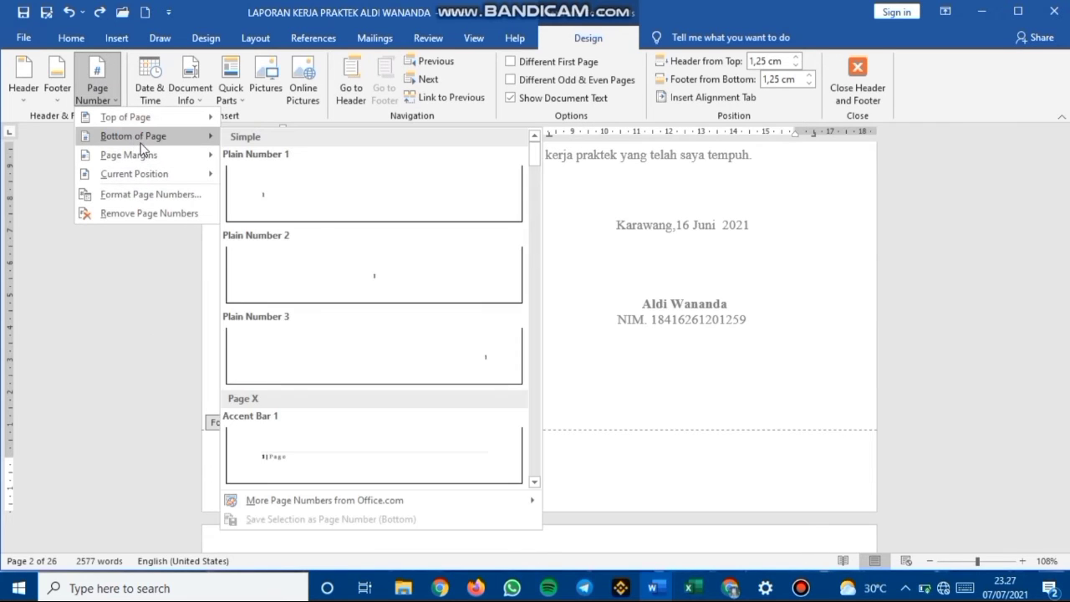
{"action": "left_click", "coordinate": [339, 254]}
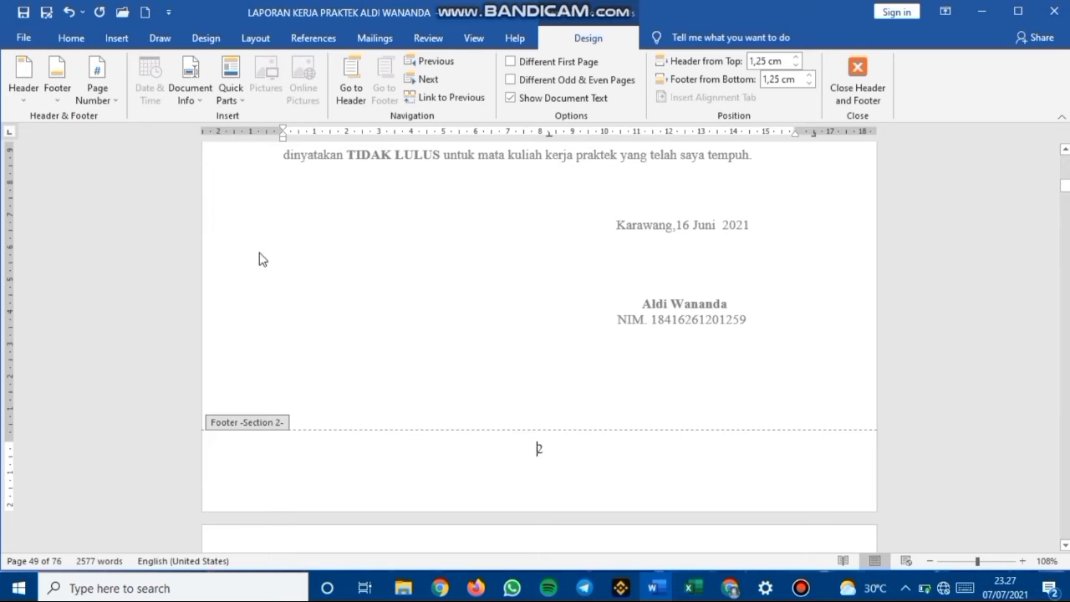
- Compare the cover page's Section 1 footer with the Section 2 footer of the non-plagiarism statement page
{"action": "scroll", "coordinate": [464, 259], "scroll_direction": "up", "scroll_amount": 8}
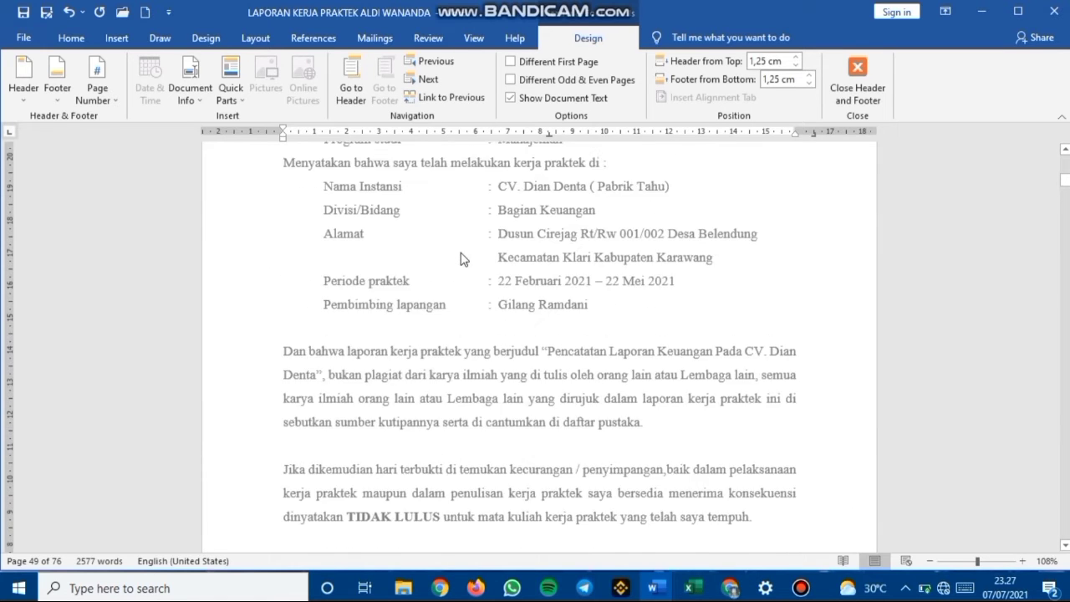
{"action": "scroll", "coordinate": [464, 259], "scroll_direction": "up", "scroll_amount": 12}
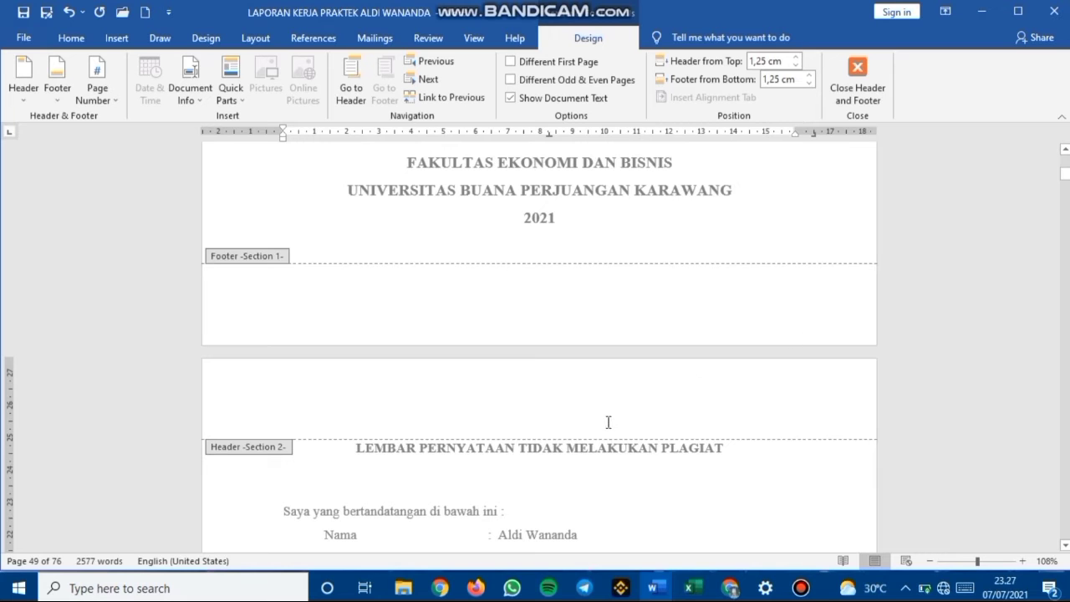
{"action": "scroll", "coordinate": [609, 422], "scroll_direction": "down", "scroll_amount": 20}
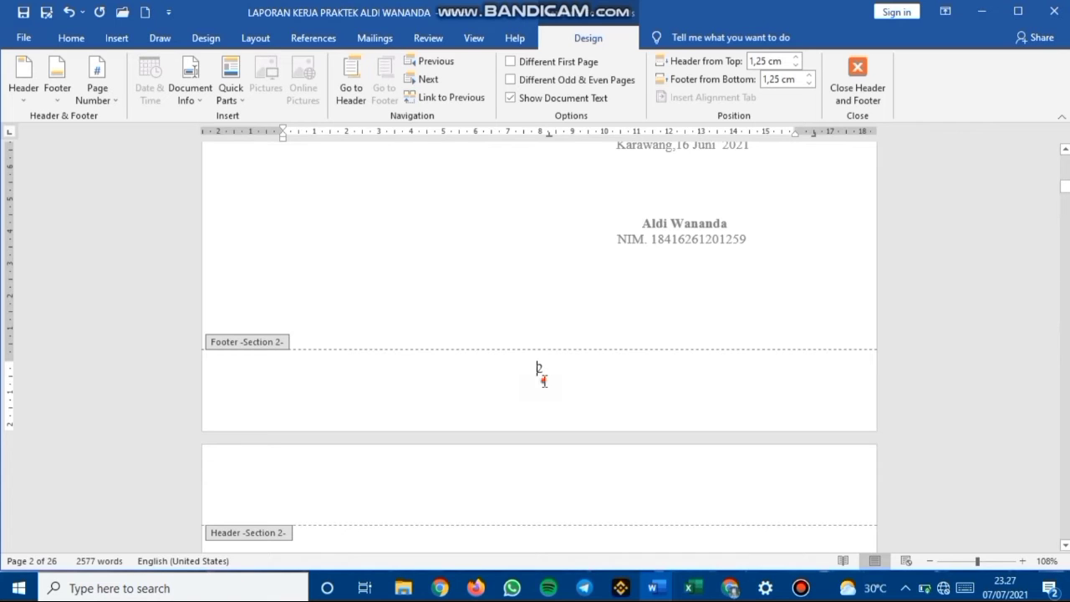
{"action": "left_click", "coordinate": [543, 379]}
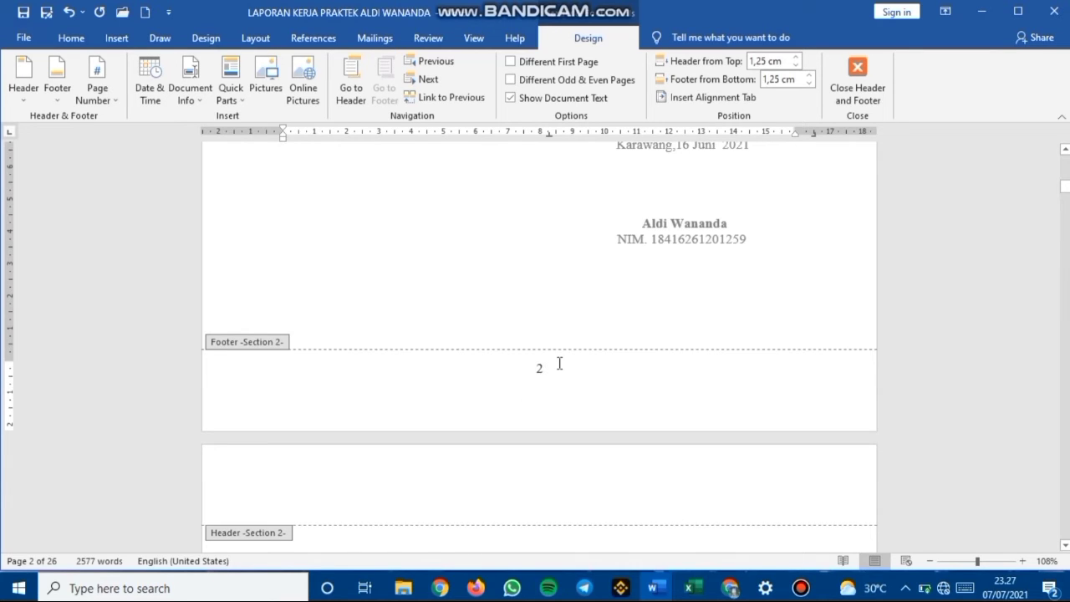
{"action": "scroll", "coordinate": [559, 365], "scroll_direction": "up", "scroll_amount": 10}
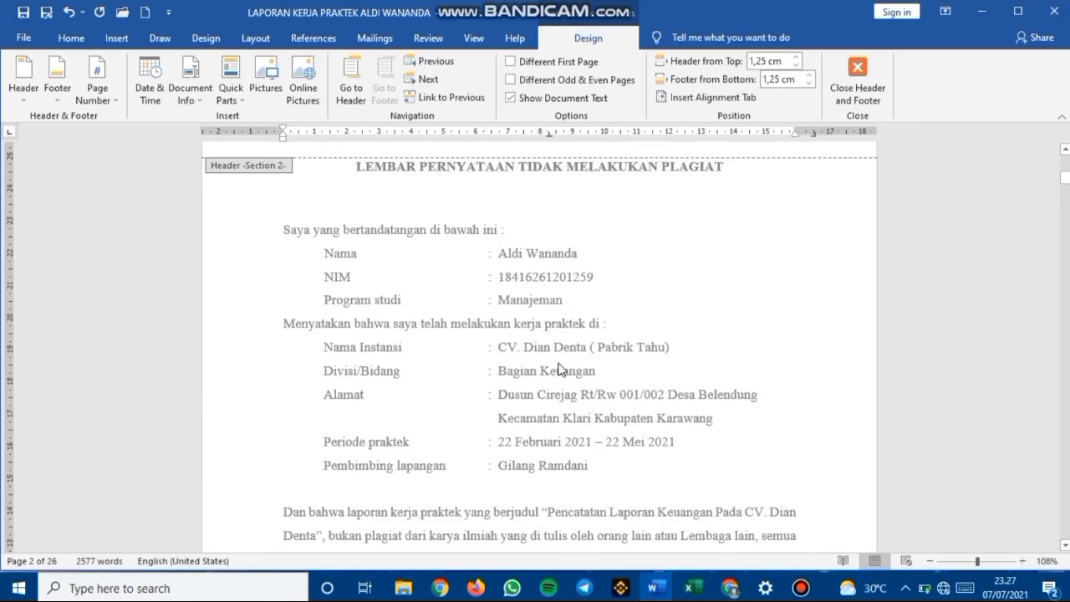
{"action": "scroll", "coordinate": [559, 369], "scroll_direction": "up", "scroll_amount": 8}
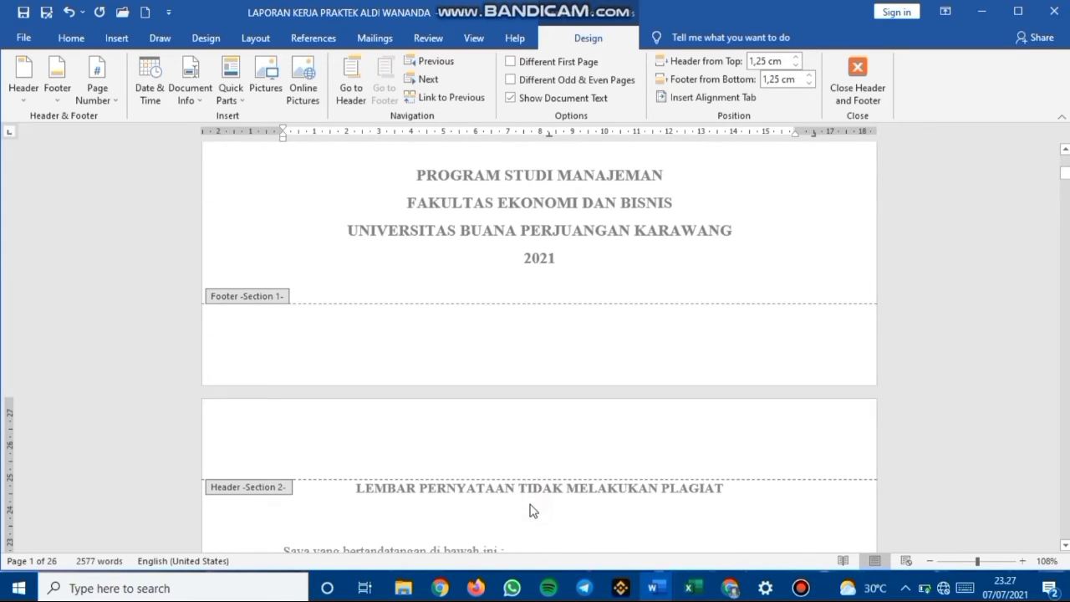
{"action": "scroll", "coordinate": [545, 489], "scroll_direction": "down", "scroll_amount": 5}
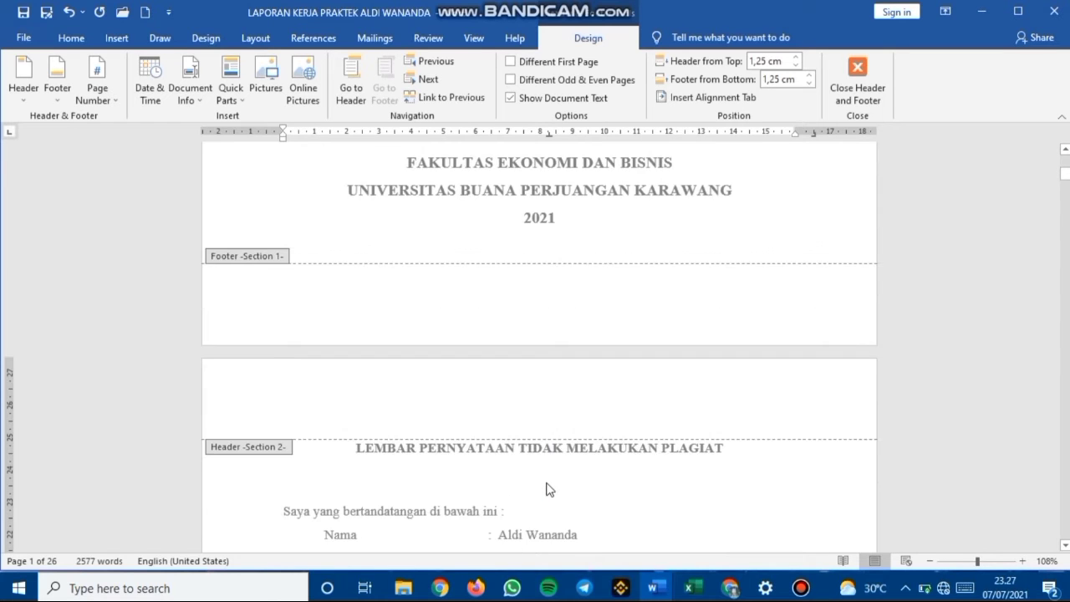
{"action": "scroll", "coordinate": [545, 480], "scroll_direction": "down", "scroll_amount": 5}
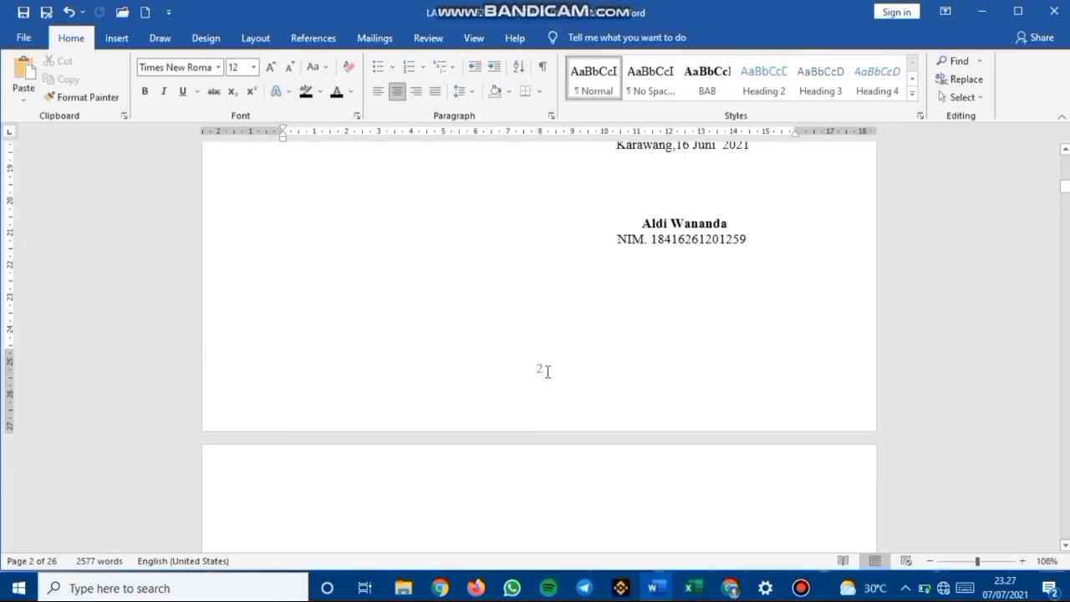
- Format the Section 2 page numbers as i, ii, iii starting at i, and return to the body text
{"action": "double_click", "coordinate": [540, 369]}
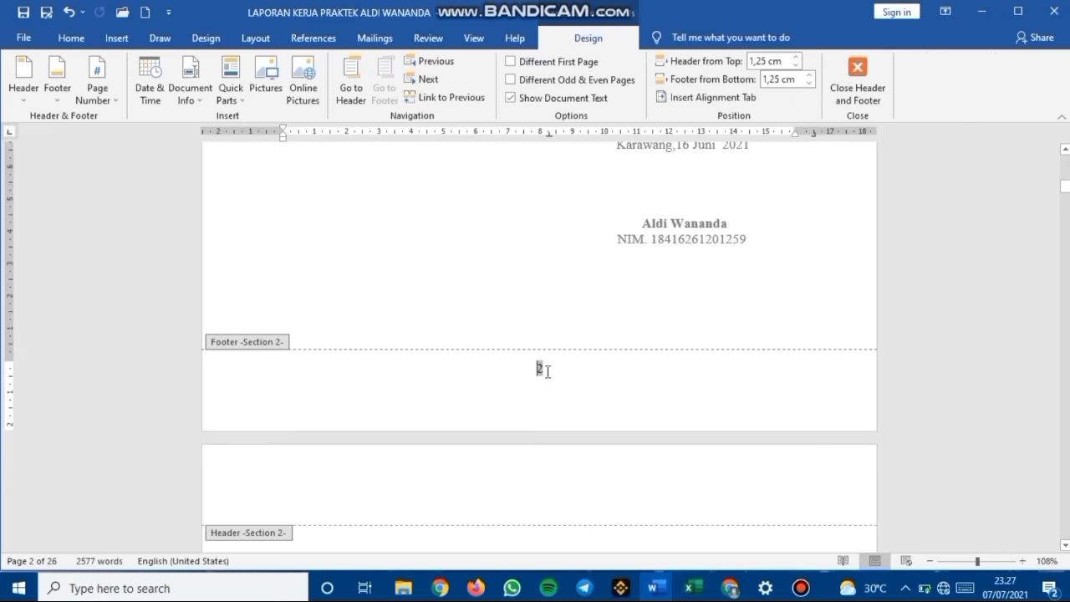
{"action": "left_click", "coordinate": [102, 99]}
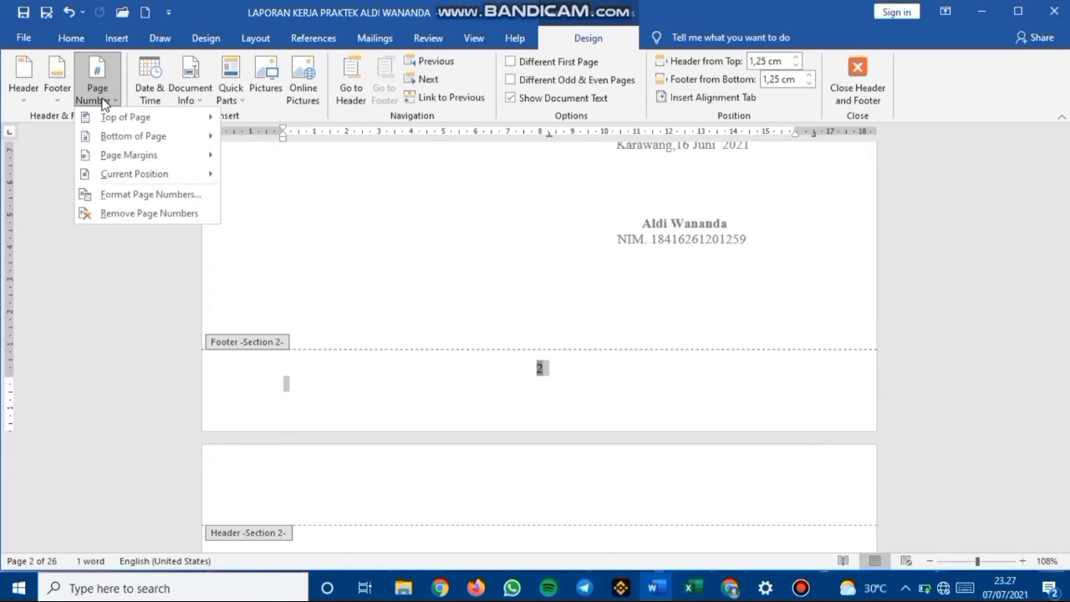
{"action": "left_click", "coordinate": [144, 194]}
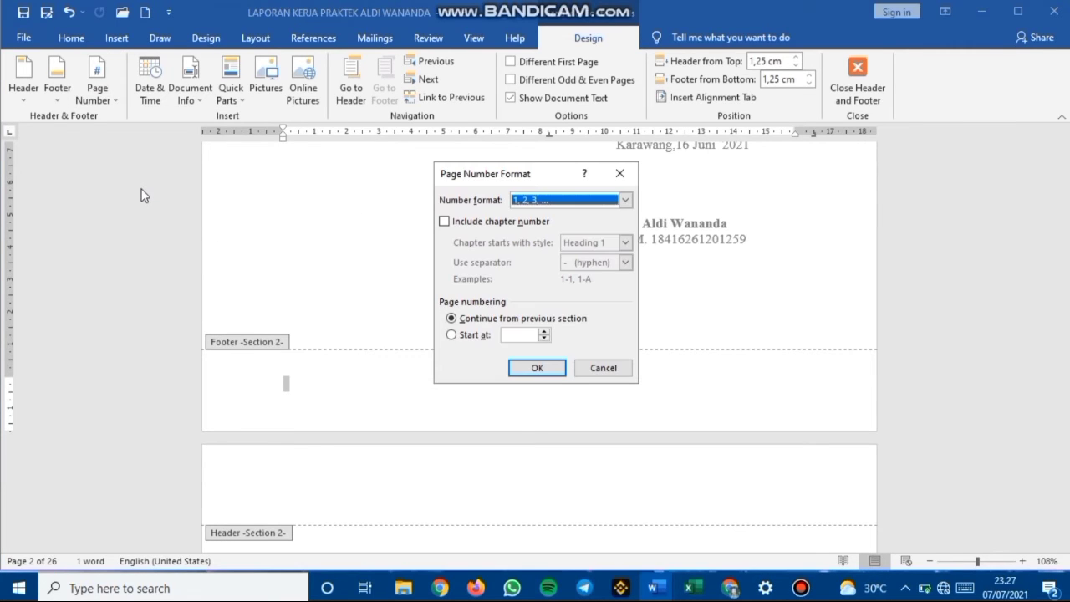
{"action": "left_click", "coordinate": [453, 335]}
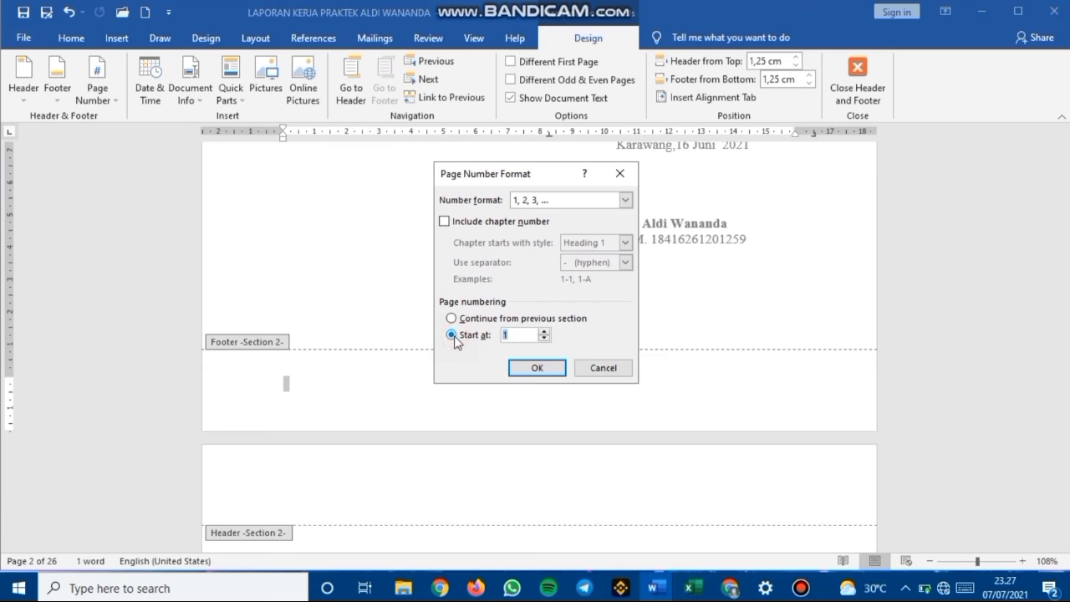
{"action": "left_click", "coordinate": [585, 198]}
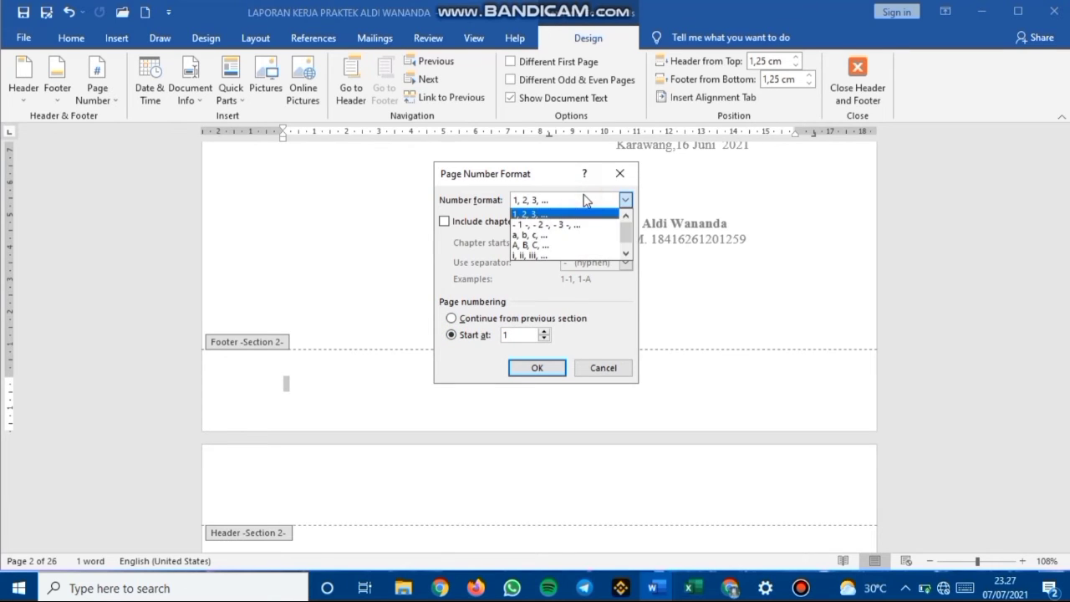
{"action": "left_click", "coordinate": [543, 253]}
{"action": "left_click", "coordinate": [535, 371]}
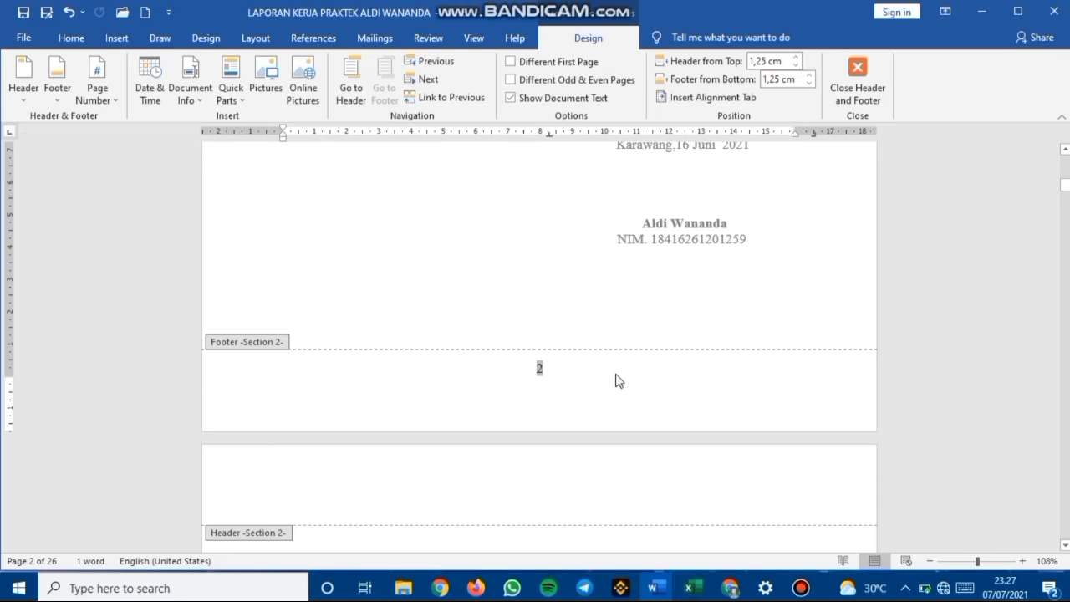
{"action": "scroll", "coordinate": [554, 344], "scroll_direction": "up", "scroll_amount": 2}
{"action": "double_click", "coordinate": [554, 371]}
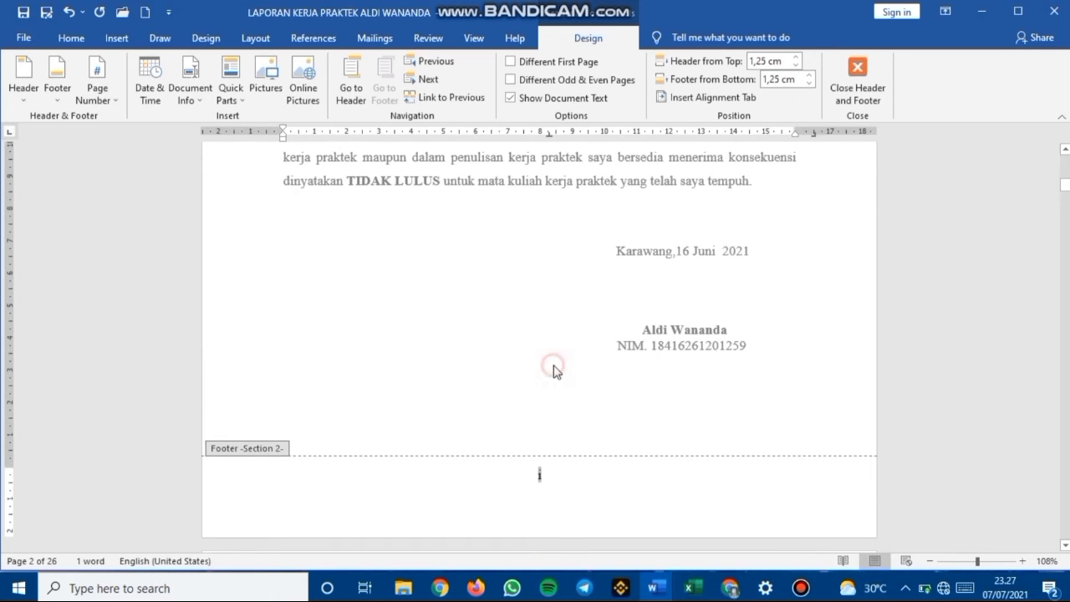
- Check the footer page numbering from the cover page through the statement and approval pages to the "ABSTRAK" page
{"action": "scroll", "coordinate": [594, 461], "scroll_direction": "up", "scroll_amount": 4}
{"action": "scroll", "coordinate": [596, 461], "scroll_direction": "up", "scroll_amount": 8}
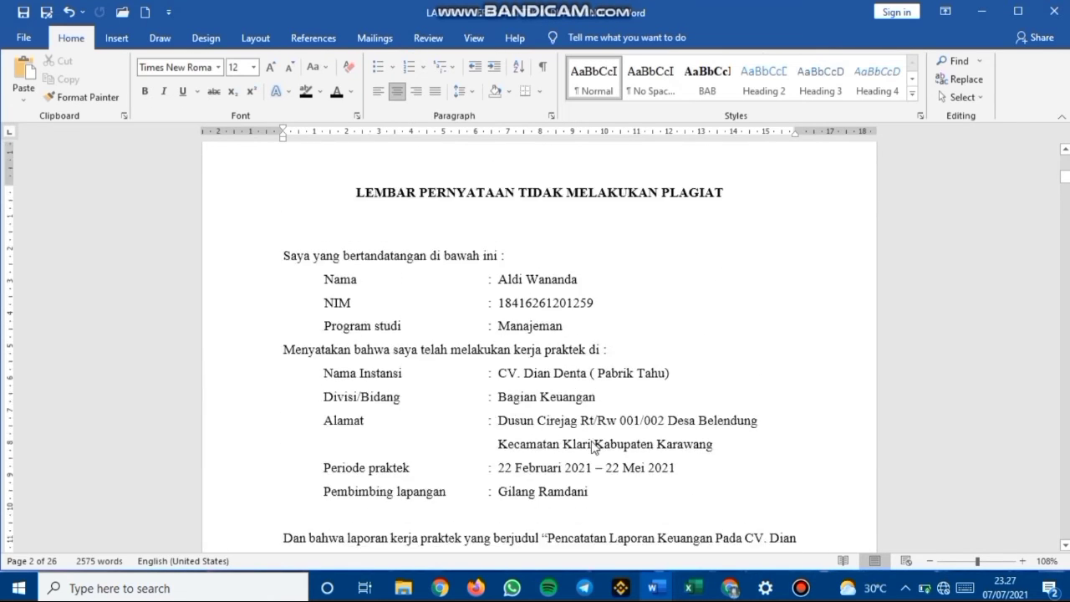
{"action": "scroll", "coordinate": [451, 393], "scroll_direction": "up", "scroll_amount": 6}
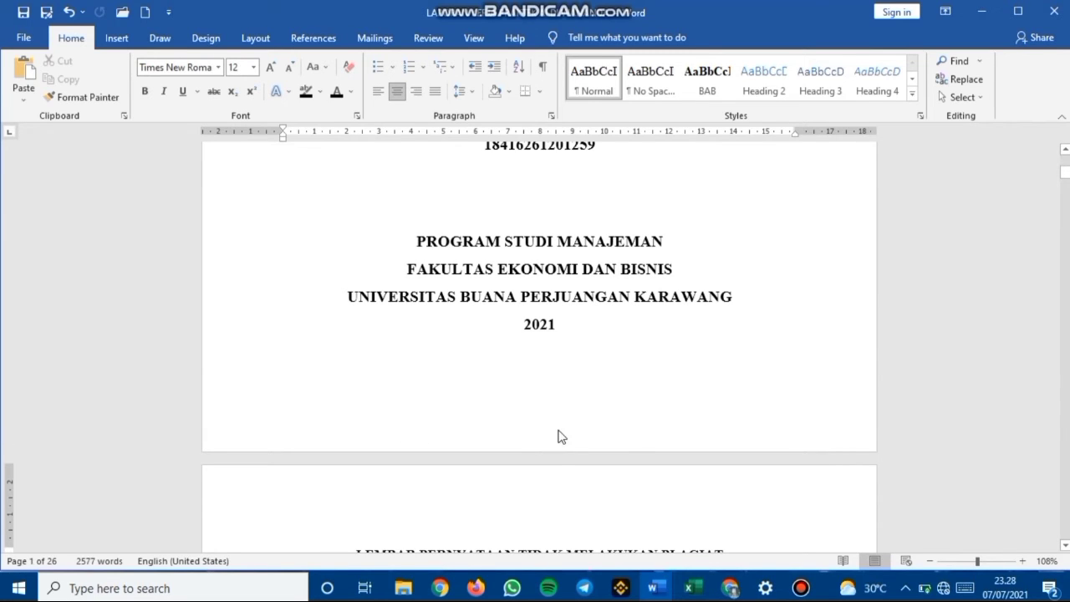
{"action": "scroll", "coordinate": [560, 435], "scroll_direction": "down", "scroll_amount": 15}
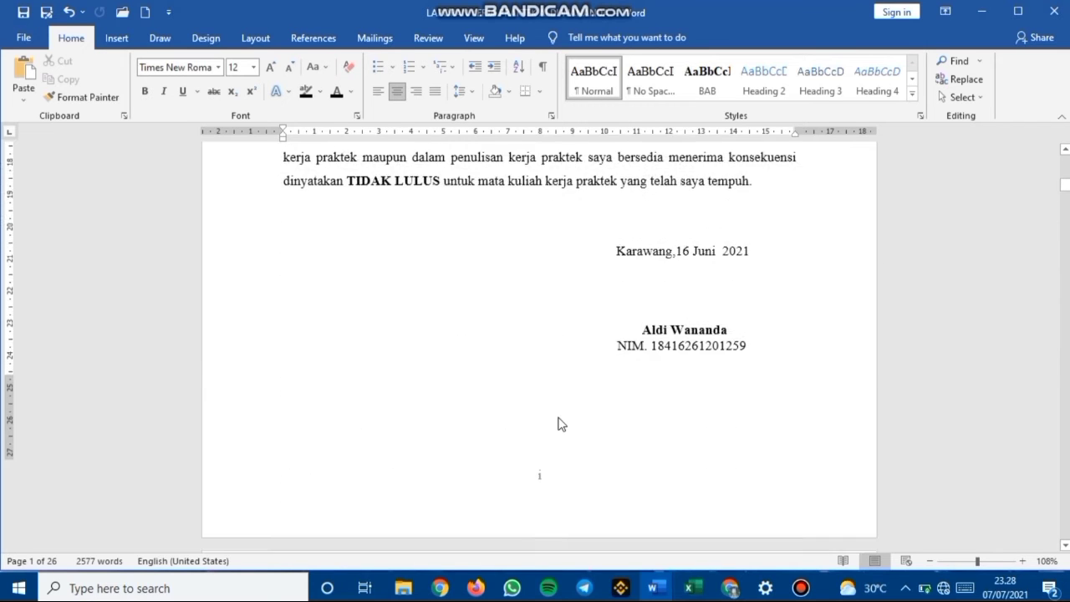
{"action": "scroll", "coordinate": [560, 424], "scroll_direction": "down", "scroll_amount": 3}
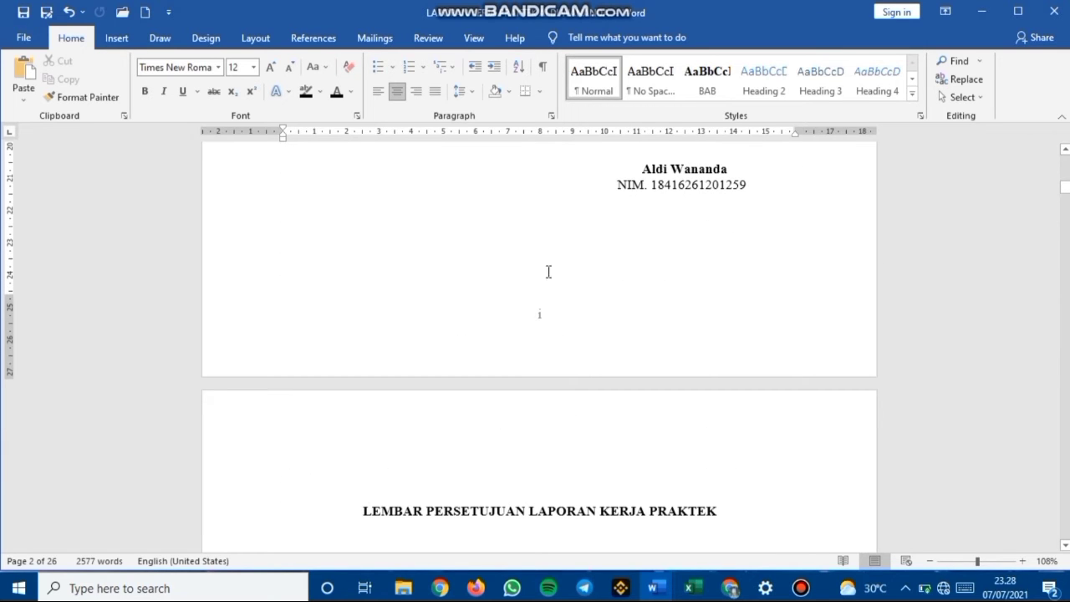
{"action": "scroll", "coordinate": [535, 284], "scroll_direction": "up", "scroll_amount": 15}
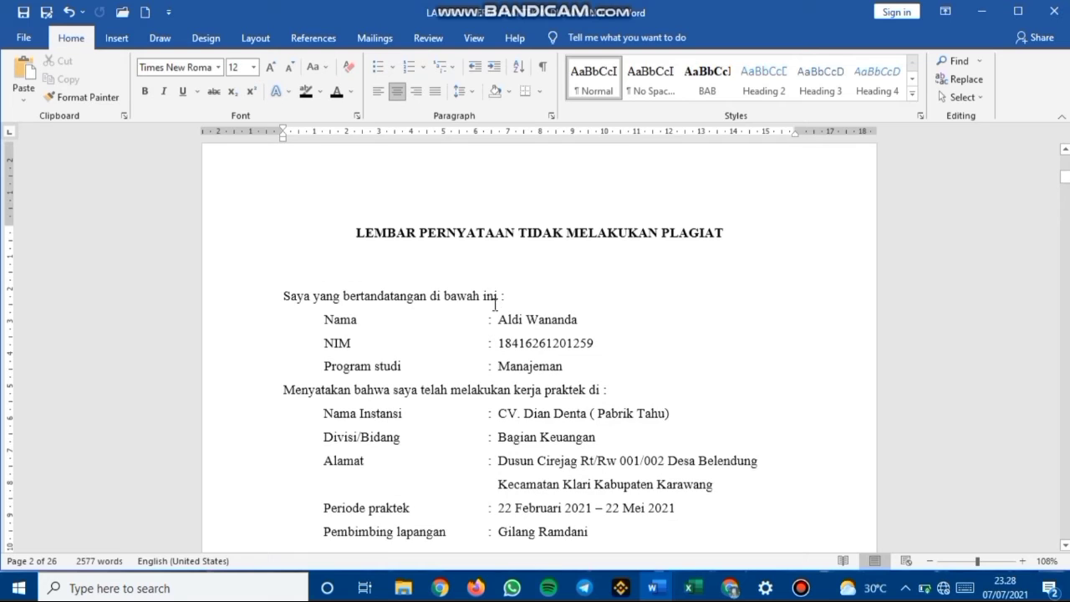
{"action": "scroll", "coordinate": [565, 337], "scroll_direction": "down", "scroll_amount": 12}
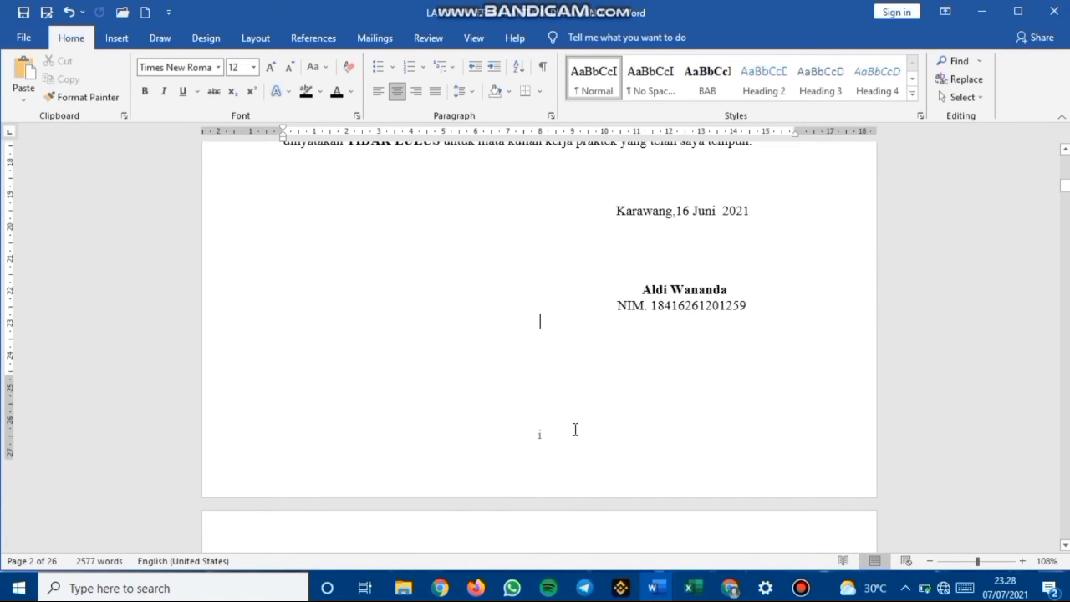
{"action": "scroll", "coordinate": [575, 433], "scroll_direction": "down", "scroll_amount": 15}
{"action": "scroll", "coordinate": [575, 430], "scroll_direction": "down", "scroll_amount": 3}
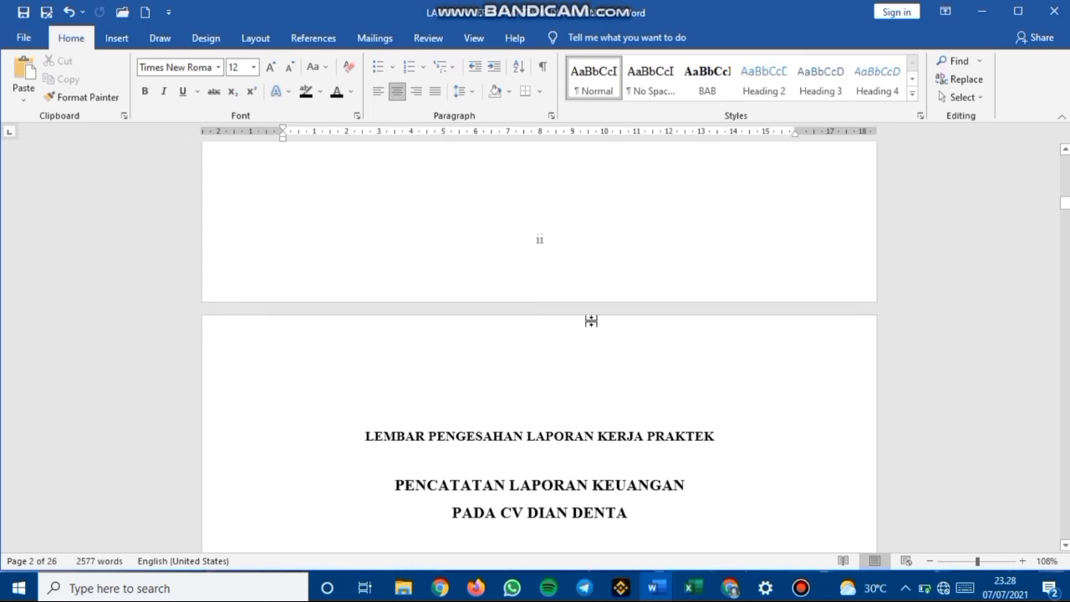
{"action": "scroll", "coordinate": [621, 454], "scroll_direction": "down", "scroll_amount": 20}
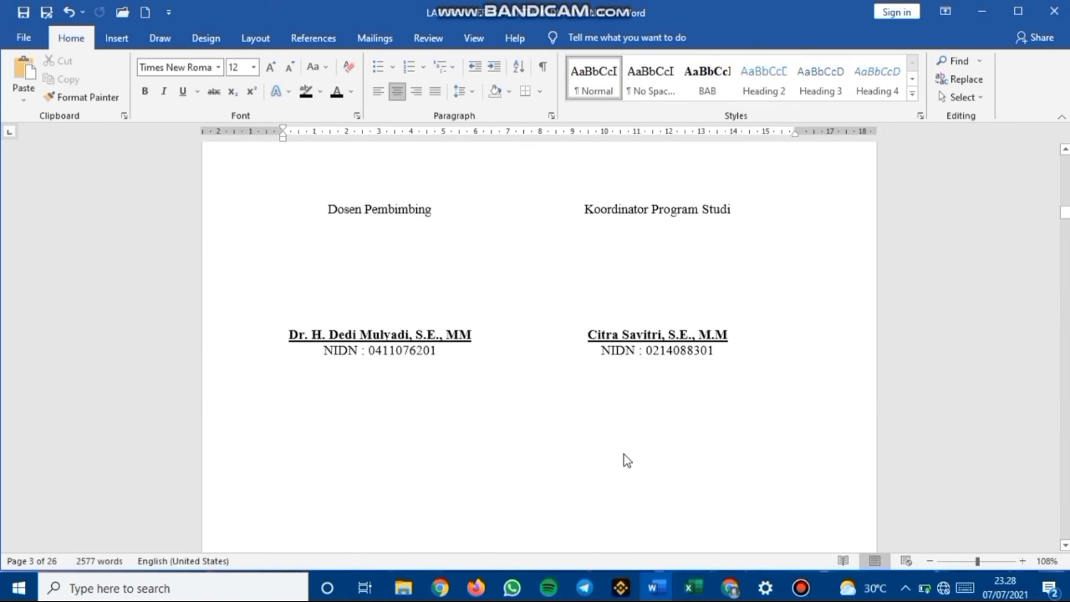
{"action": "scroll", "coordinate": [625, 451], "scroll_direction": "down", "scroll_amount": 20}
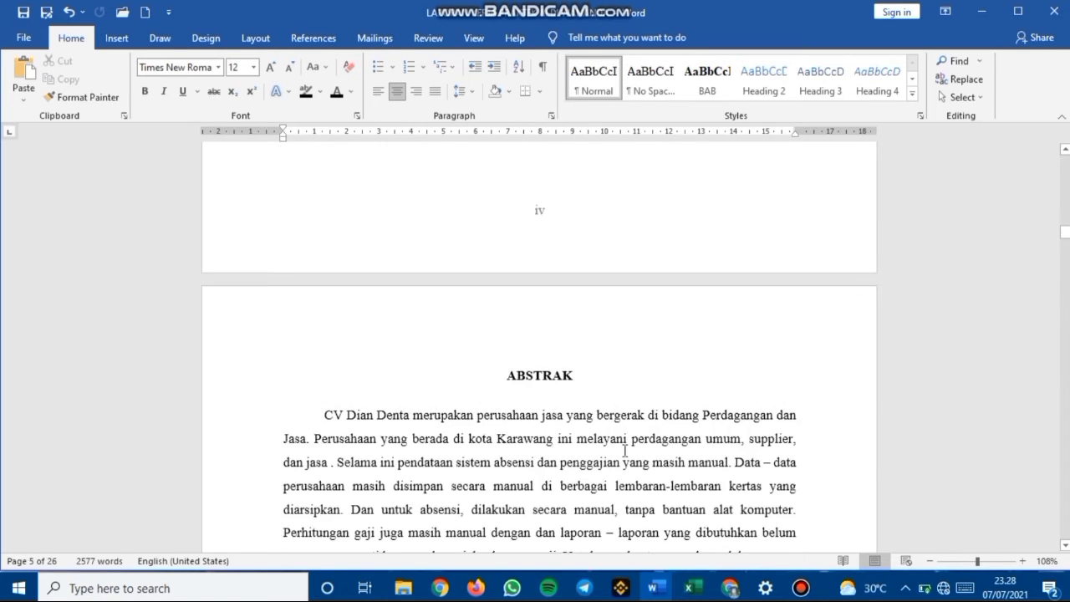
- Check the footer page numbering from the "ABSTRAK" page through the lists of contents, tables, figures and appendices to the first "BAB I" page
{"action": "scroll", "coordinate": [624, 451], "scroll_direction": "down", "scroll_amount": 20}
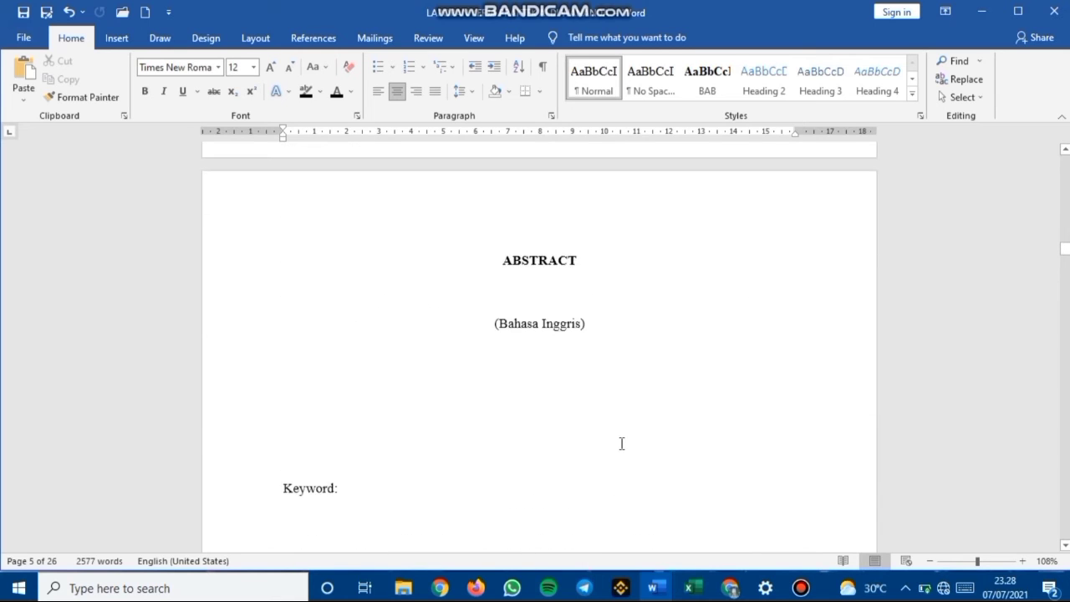
{"action": "scroll", "coordinate": [626, 437], "scroll_direction": "down", "scroll_amount": 20}
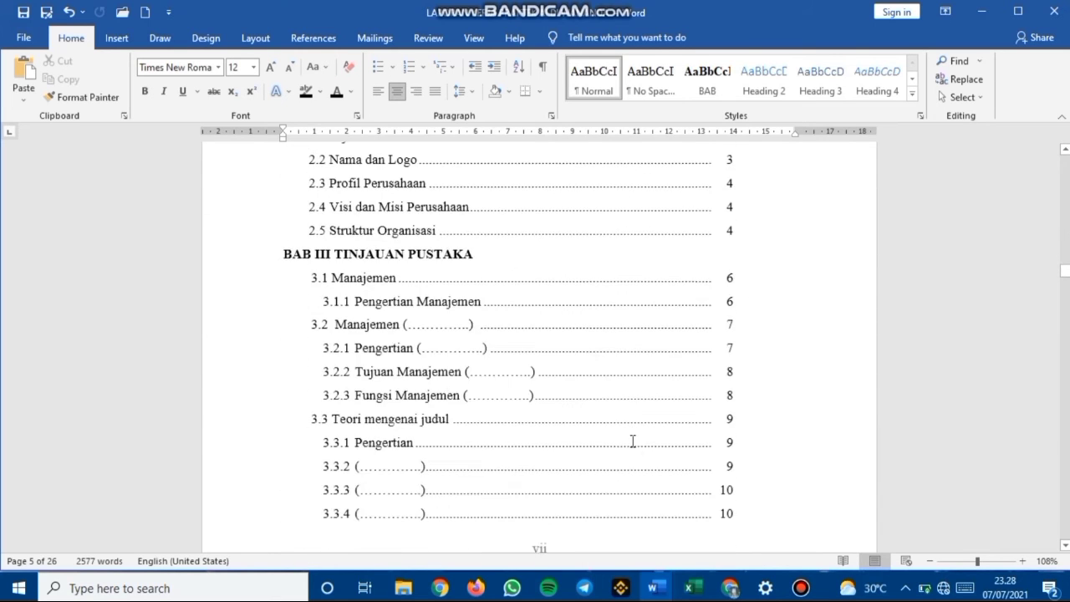
{"action": "scroll", "coordinate": [635, 441], "scroll_direction": "down", "scroll_amount": 20}
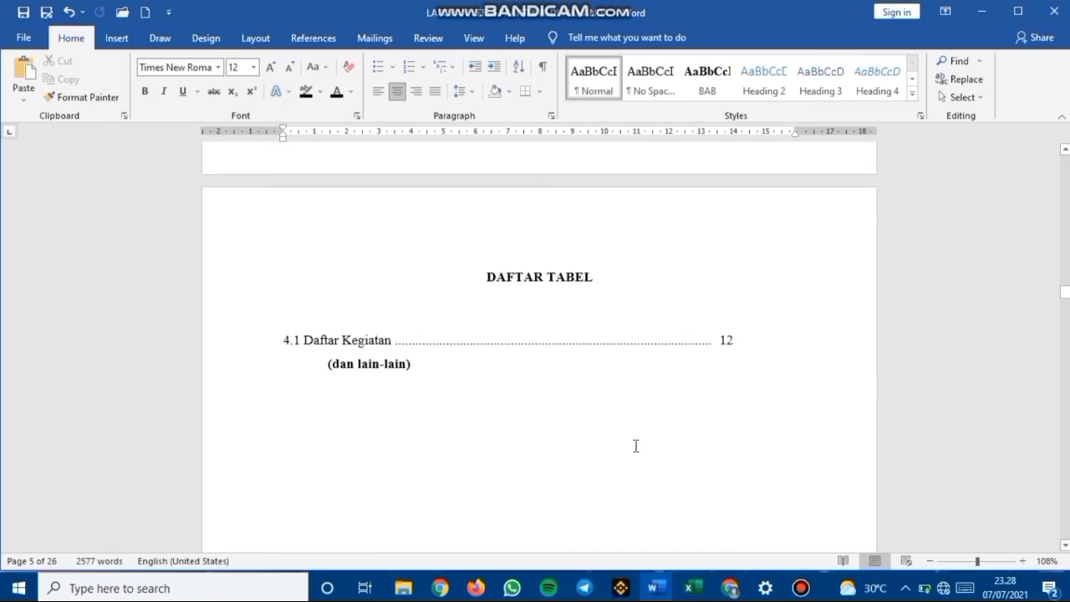
{"action": "scroll", "coordinate": [635, 449], "scroll_direction": "down", "scroll_amount": 20}
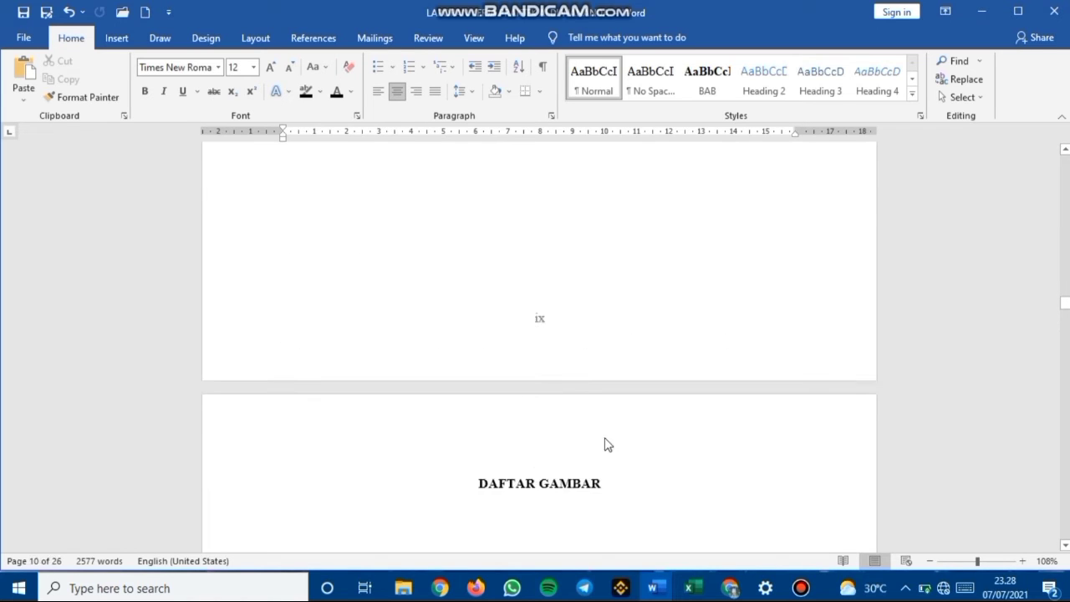
{"action": "scroll", "coordinate": [603, 451], "scroll_direction": "down", "scroll_amount": 20}
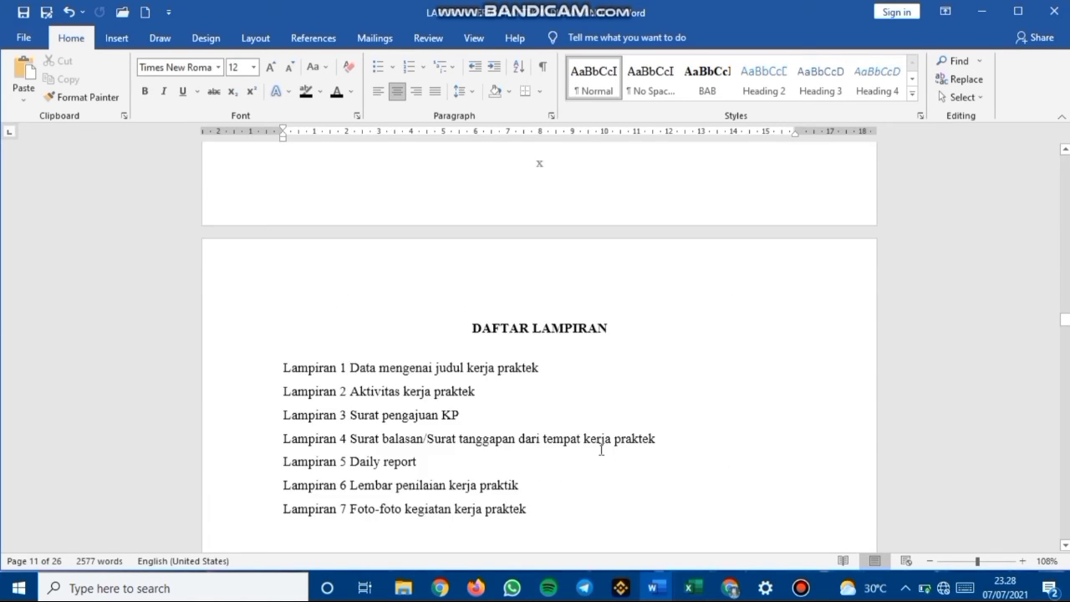
{"action": "scroll", "coordinate": [602, 452], "scroll_direction": "down", "scroll_amount": 20}
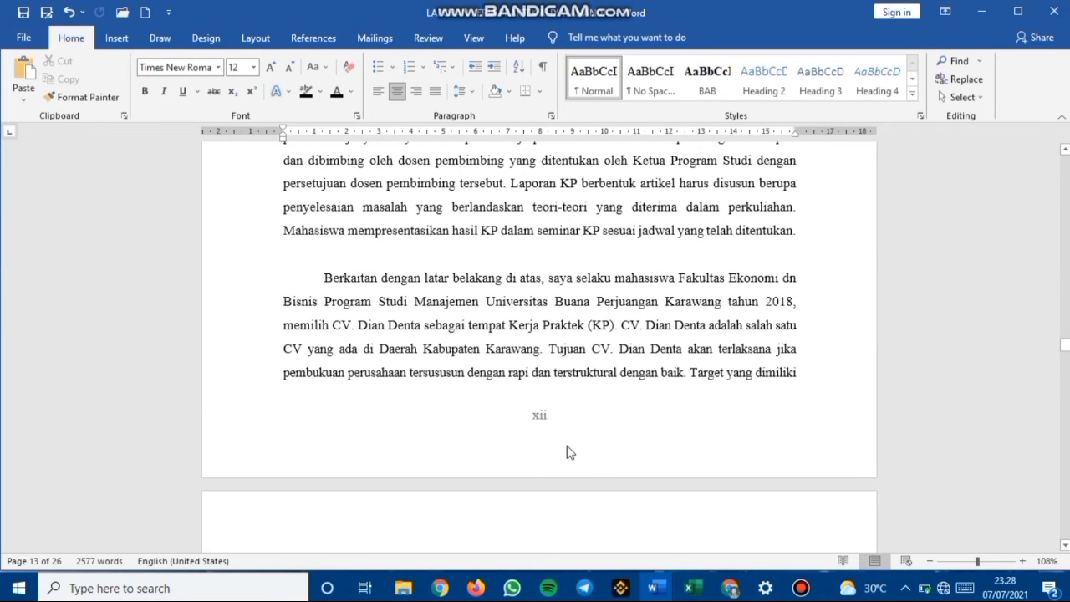
{"action": "scroll", "coordinate": [570, 453], "scroll_direction": "up", "scroll_amount": 1}
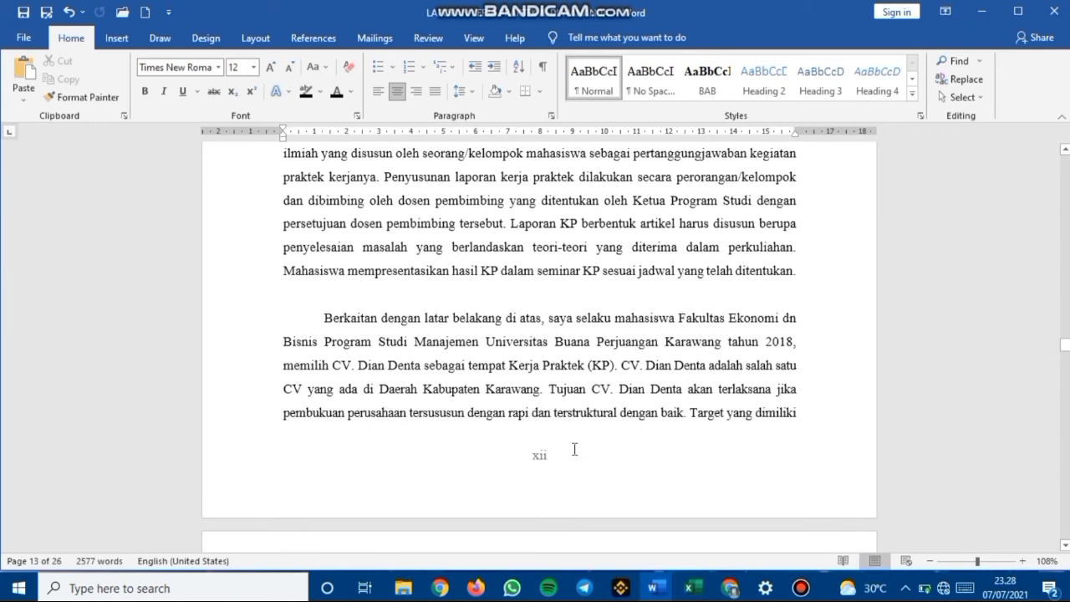
{"action": "scroll", "coordinate": [574, 450], "scroll_direction": "up", "scroll_amount": 18}
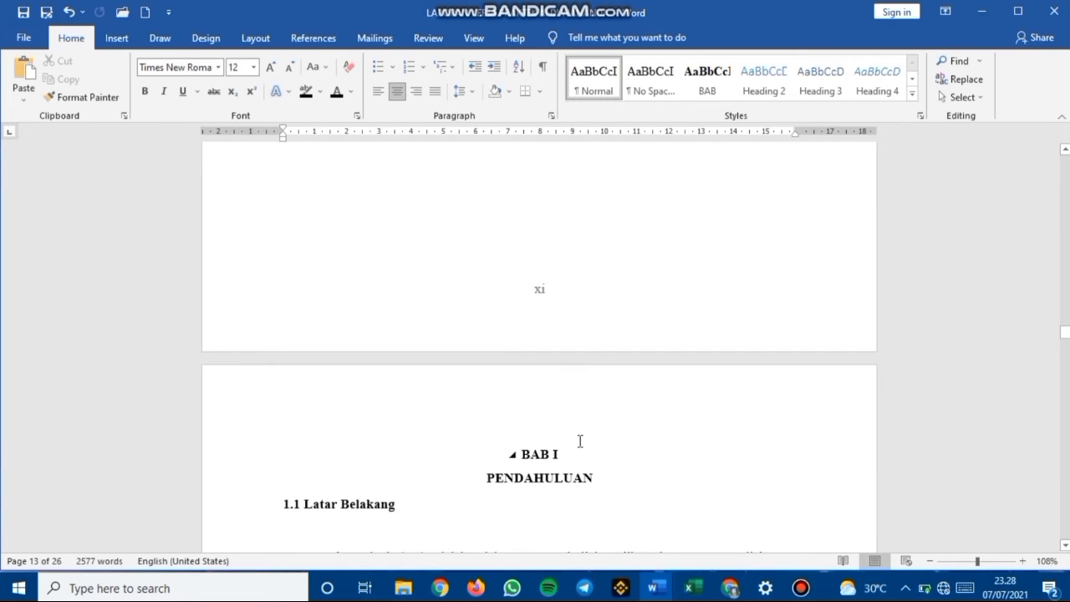
{"action": "scroll", "coordinate": [554, 491], "scroll_direction": "down", "scroll_amount": 5}
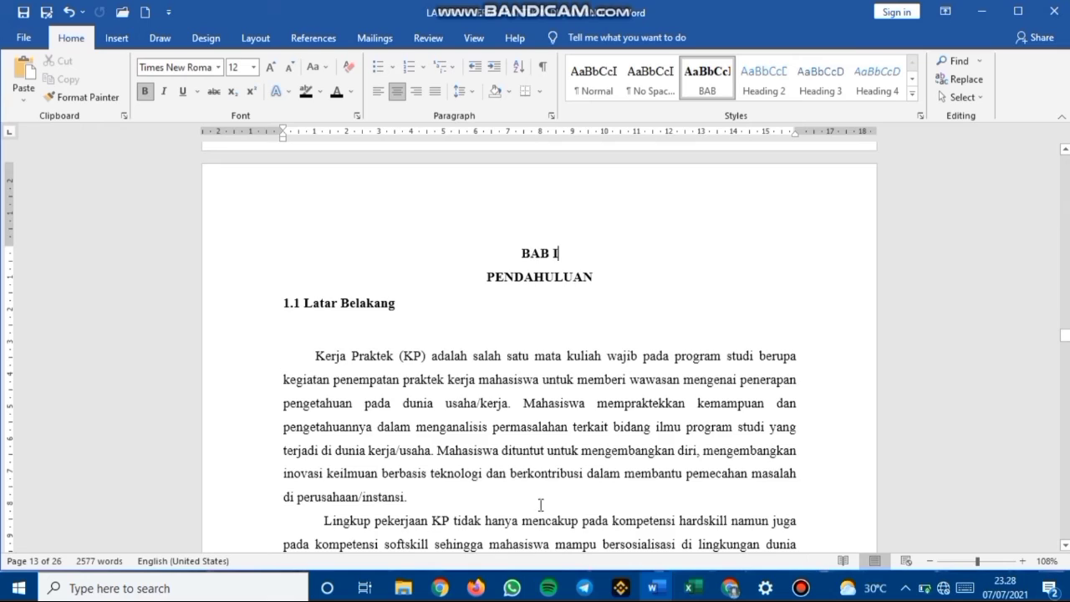
{"action": "scroll", "coordinate": [541, 505], "scroll_direction": "down", "scroll_amount": 4}
{"action": "scroll", "coordinate": [540, 507], "scroll_direction": "down", "scroll_amount": 5}
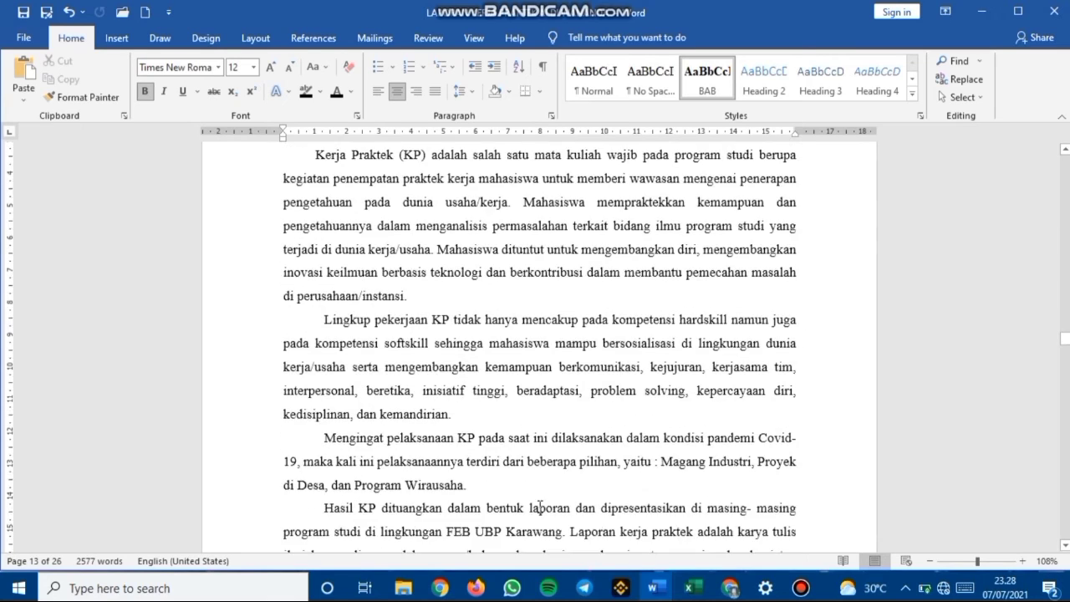
{"action": "scroll", "coordinate": [540, 507], "scroll_direction": "down", "scroll_amount": 7}
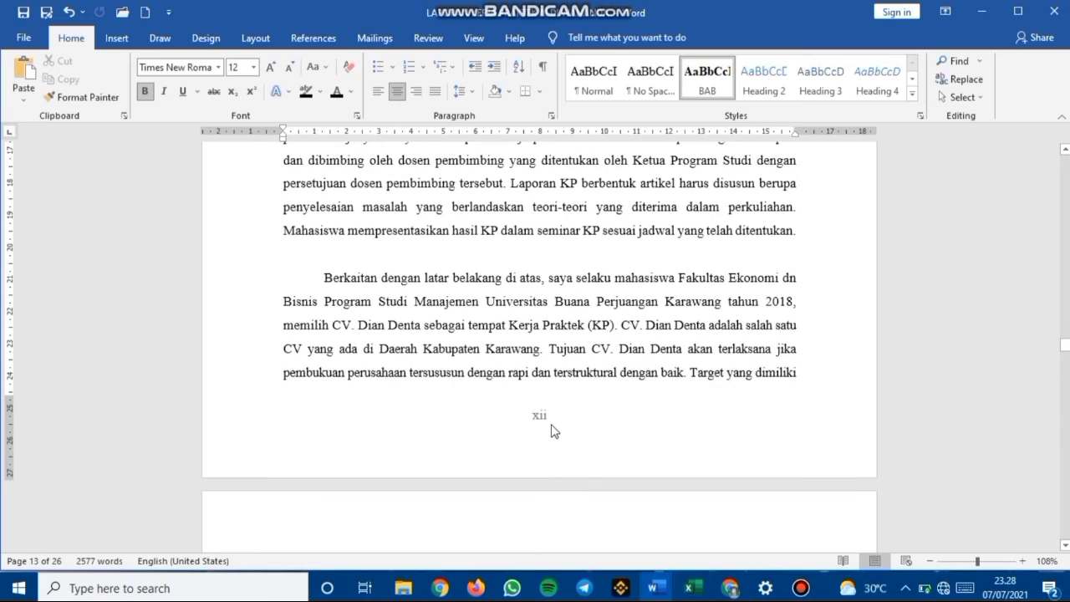
- Check which section the footer of the first "BAB I" page belongs to, and return to the body text
{"action": "double_click", "coordinate": [551, 424]}
{"action": "left_click", "coordinate": [551, 426]}
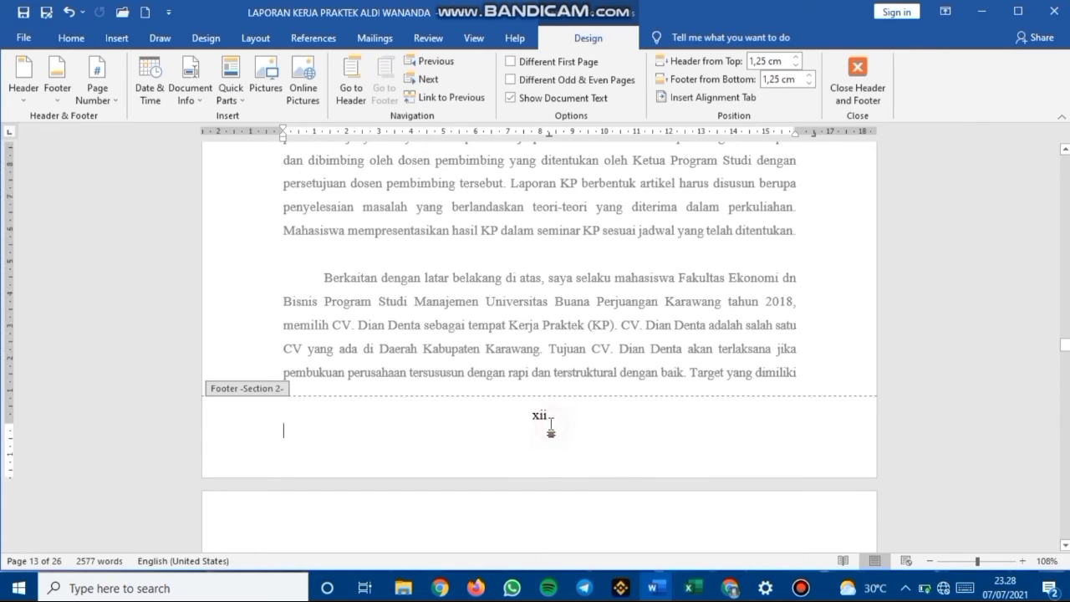
{"action": "scroll", "coordinate": [513, 423], "scroll_direction": "up", "scroll_amount": 15}
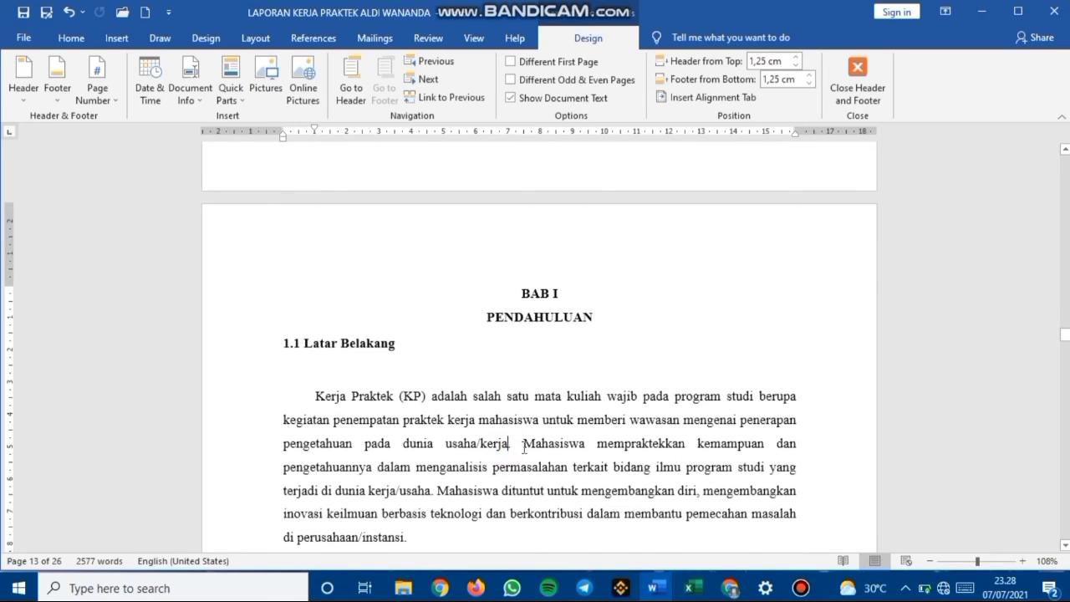
{"action": "double_click", "coordinate": [512, 334]}
{"action": "scroll", "coordinate": [516, 316], "scroll_direction": "up", "scroll_amount": 3}
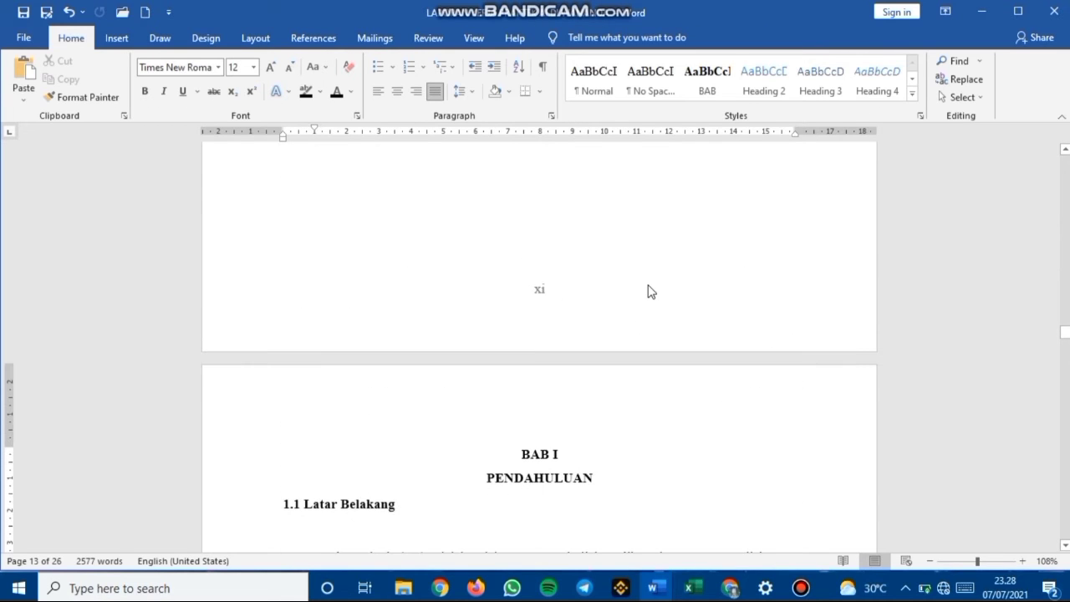
{"action": "scroll", "coordinate": [558, 518], "scroll_direction": "down", "scroll_amount": 1}
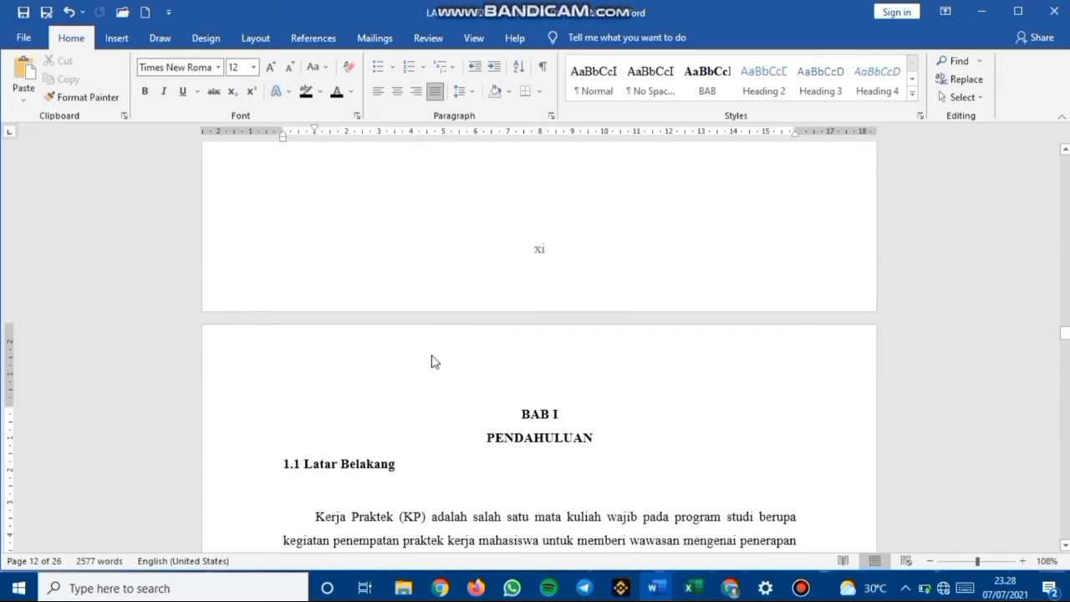
{"action": "left_click", "coordinate": [508, 413]}
{"action": "left_click", "coordinate": [511, 414]}
{"action": "left_click", "coordinate": [513, 412]}
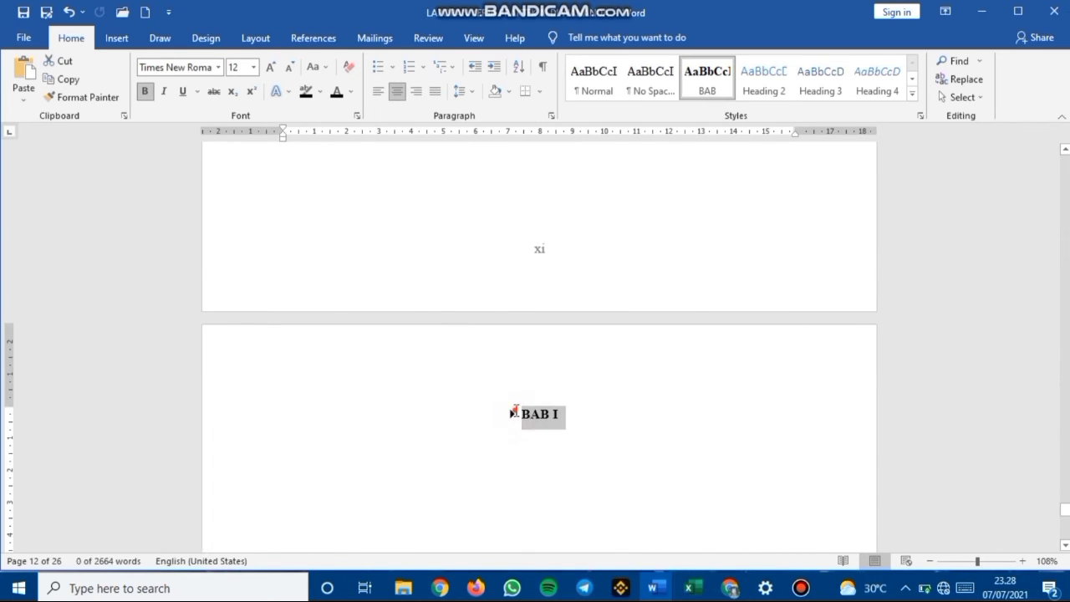
{"action": "left_click", "coordinate": [513, 412]}
{"action": "left_click", "coordinate": [513, 413]}
{"action": "left_click", "coordinate": [511, 413]}
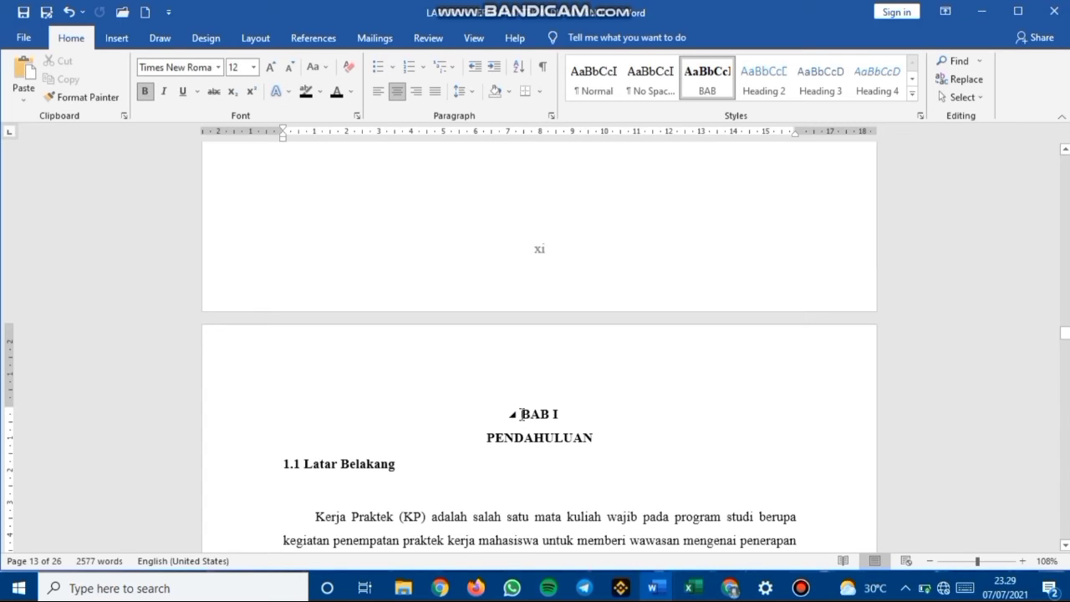
- Insert a Next Page section break directly before the "BAB I" heading
{"action": "left_click", "coordinate": [523, 413]}
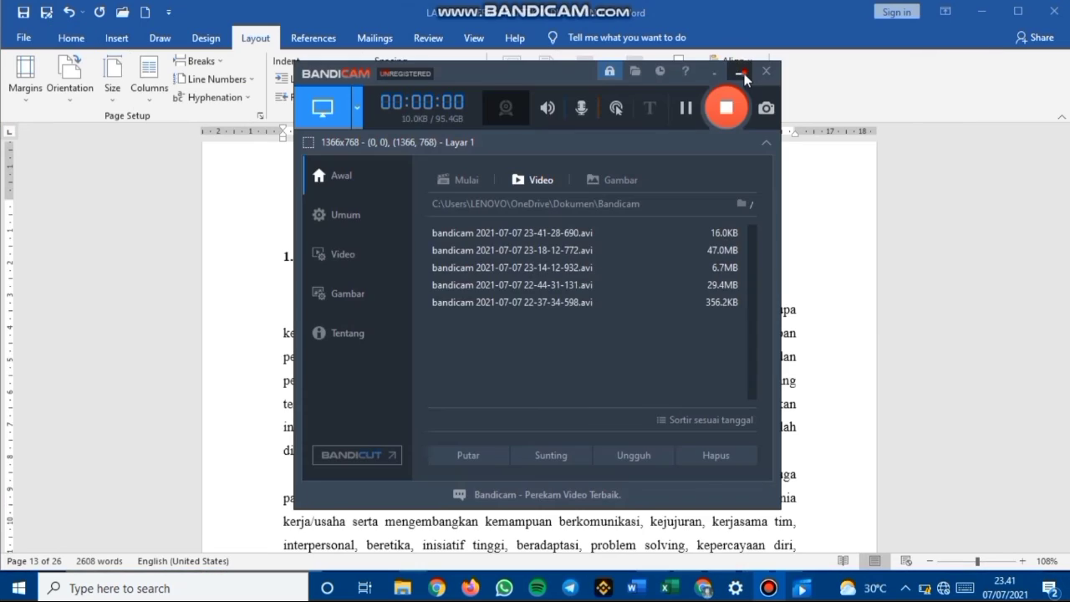
{"action": "left_click", "coordinate": [741, 75]}
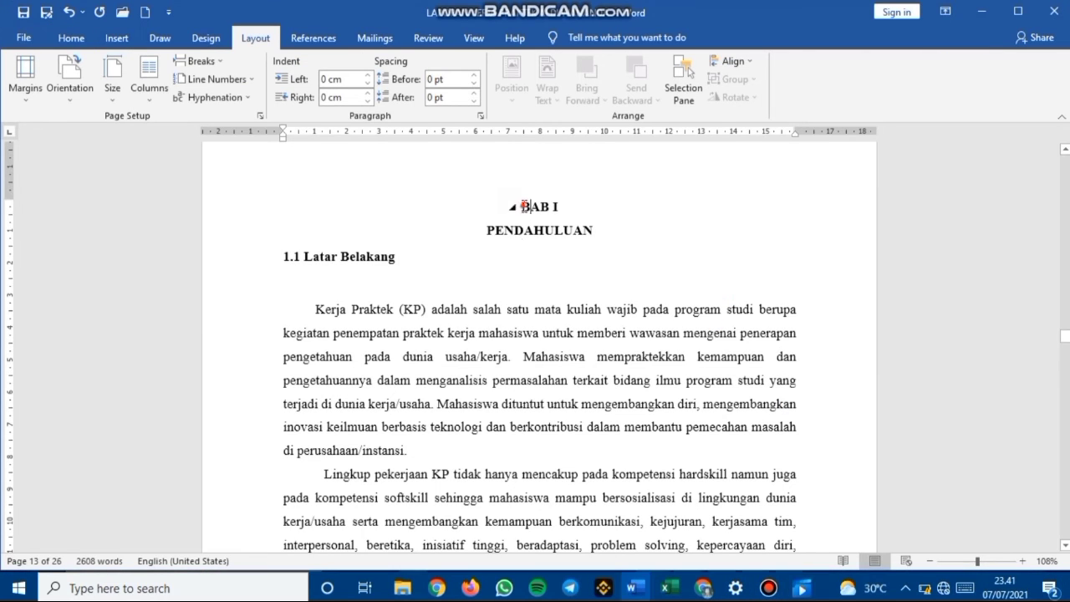
{"action": "left_click", "coordinate": [522, 206]}
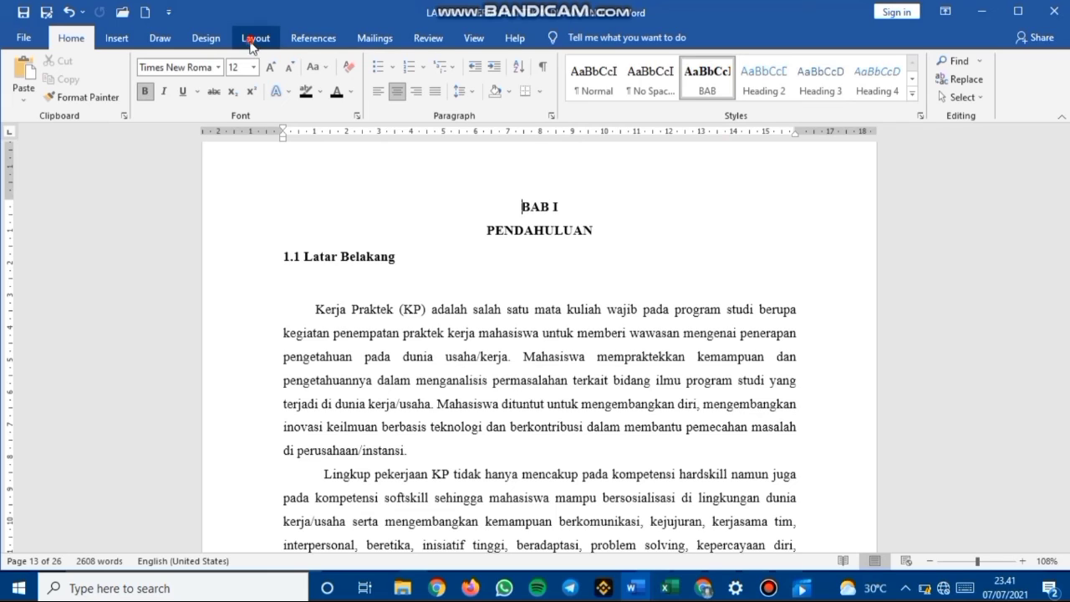
{"action": "left_click", "coordinate": [253, 39]}
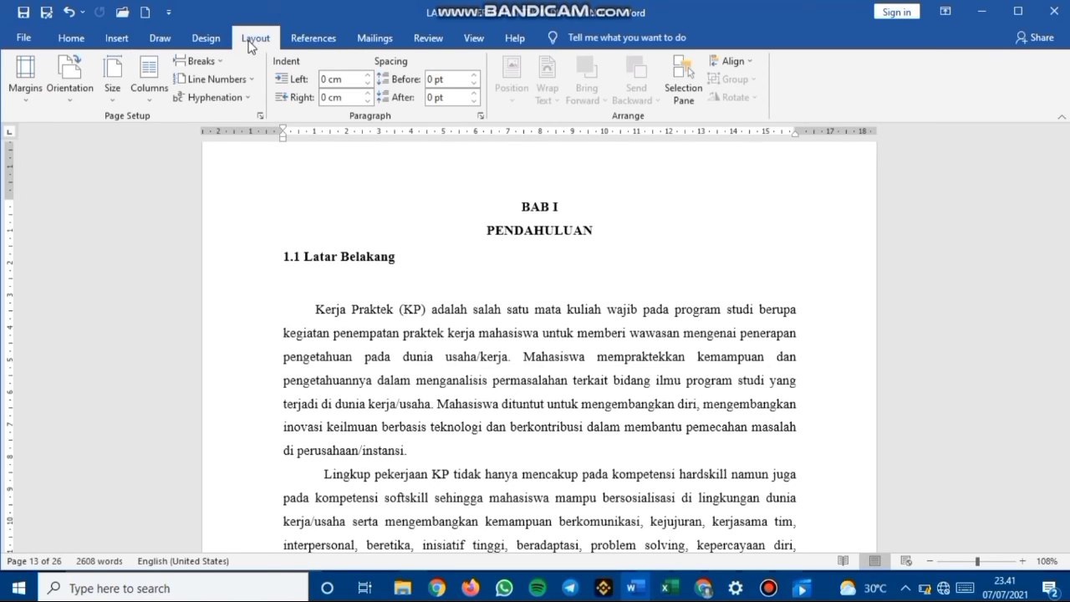
{"action": "left_click", "coordinate": [201, 59]}
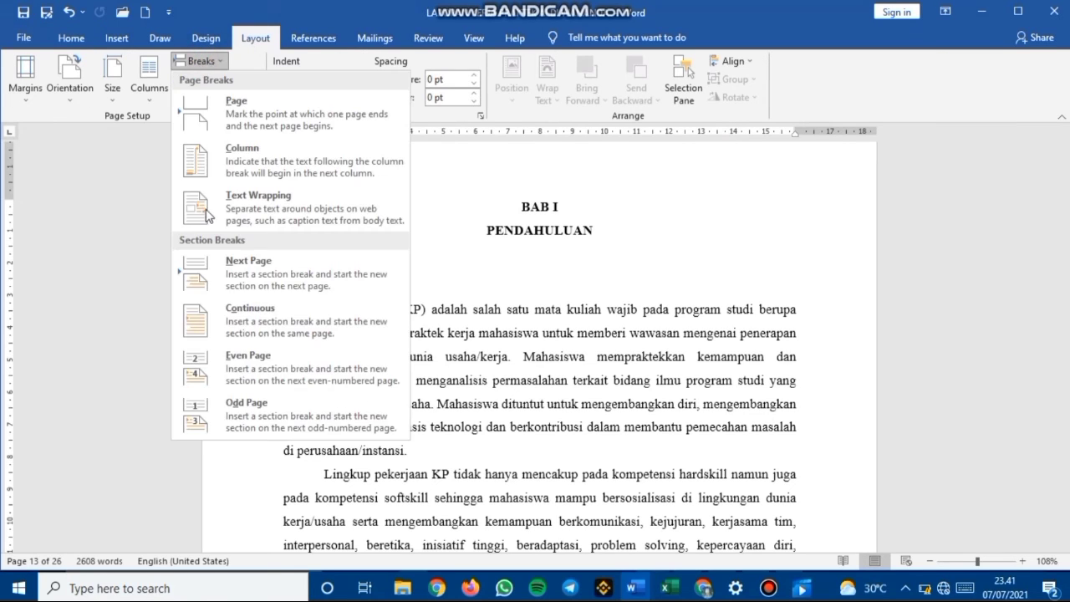
{"action": "left_click", "coordinate": [240, 281]}
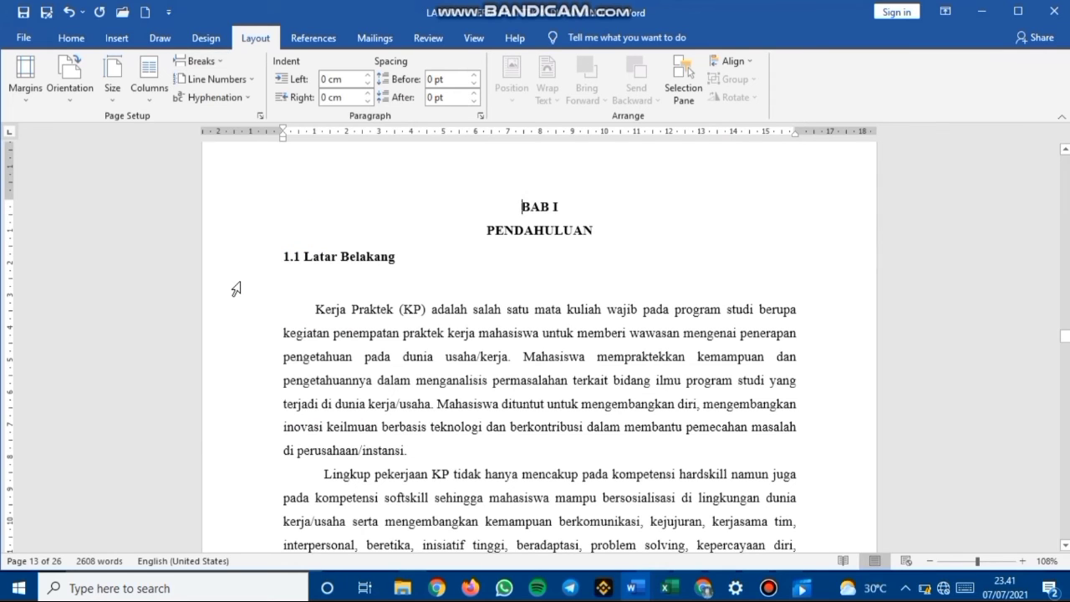
- Compare the footer number on the first "BAB I" page with the one on the page before it
{"action": "scroll", "coordinate": [567, 333], "scroll_direction": "down", "scroll_amount": 3}
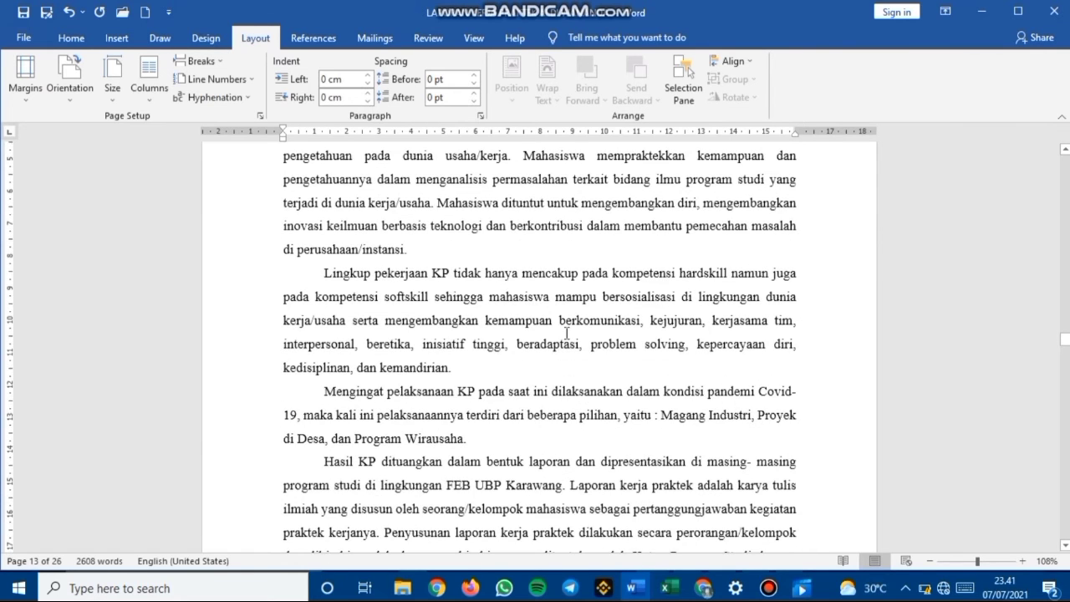
{"action": "scroll", "coordinate": [566, 333], "scroll_direction": "down", "scroll_amount": 3}
{"action": "scroll", "coordinate": [567, 333], "scroll_direction": "down", "scroll_amount": 1}
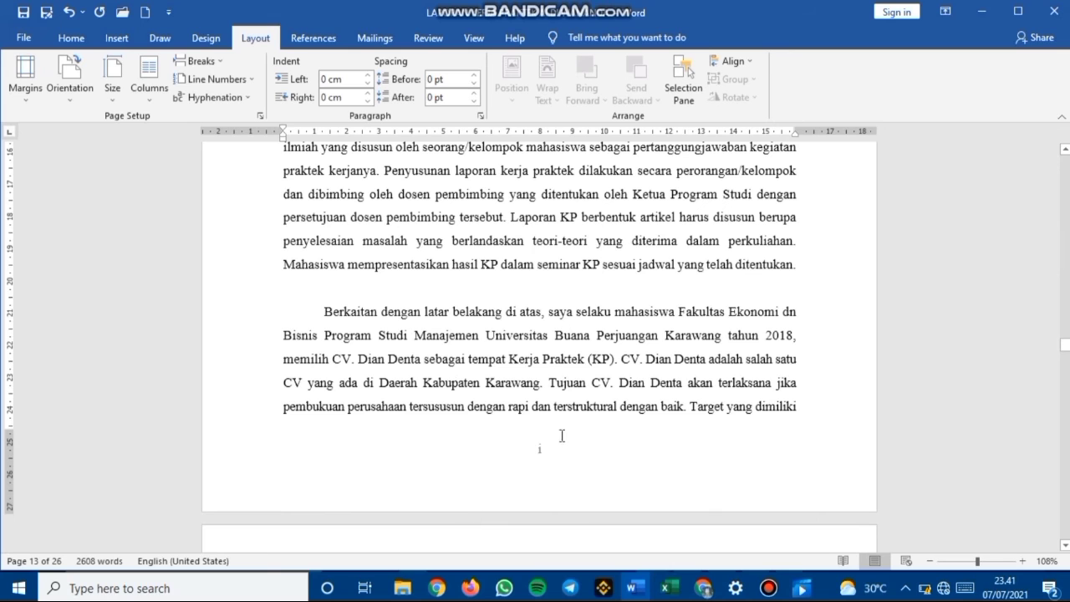
{"action": "scroll", "coordinate": [550, 455], "scroll_direction": "up", "scroll_amount": 6}
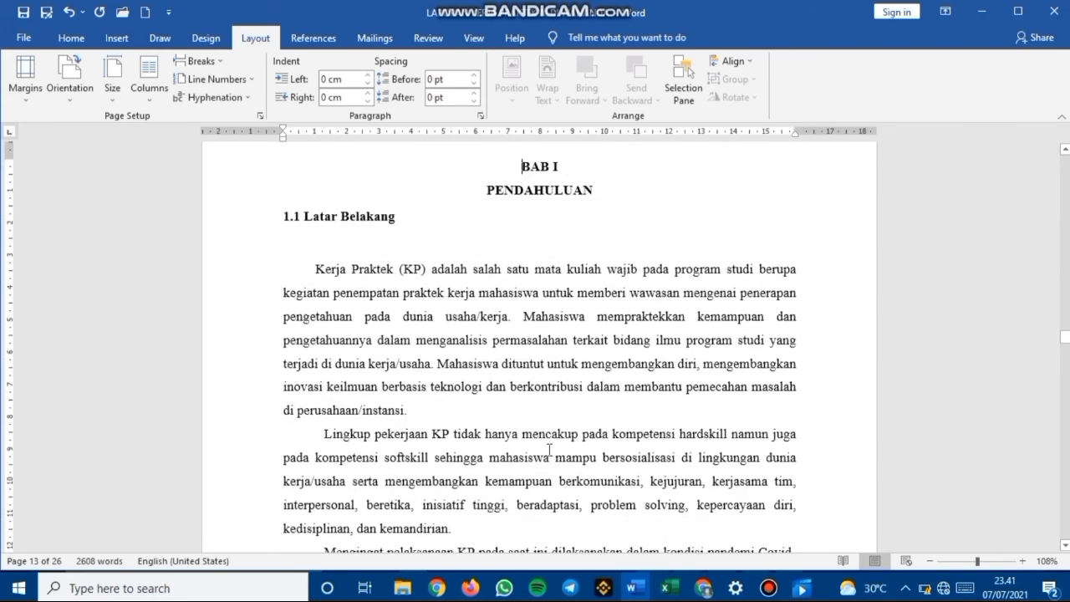
{"action": "scroll", "coordinate": [553, 449], "scroll_direction": "up", "scroll_amount": 2}
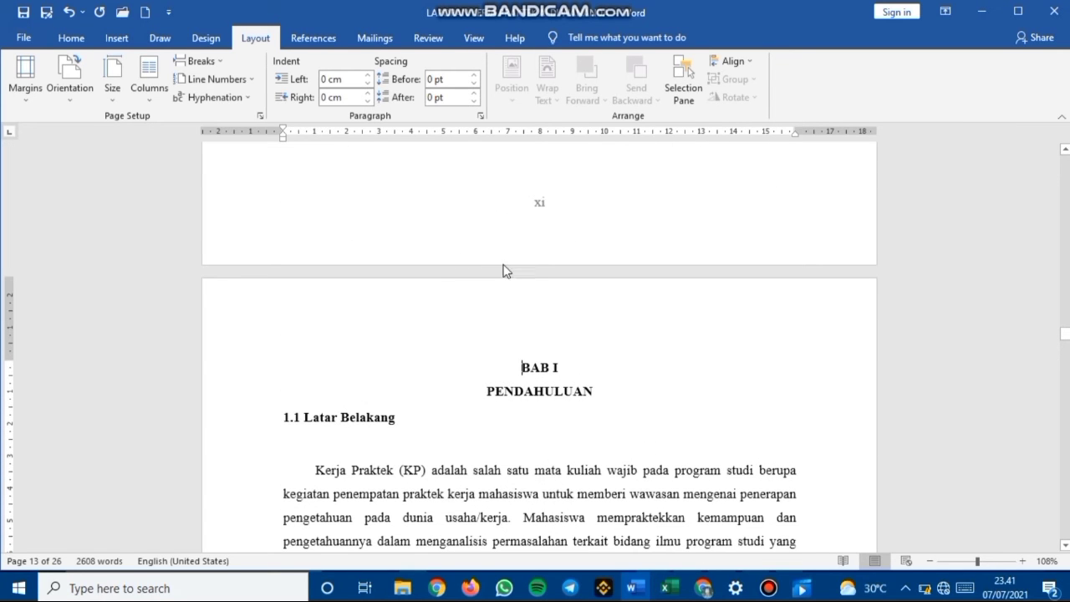
- Delete the empty line above the paragraph beginning "Berkaitan dengan latar belakang" on the first "BAB I" page
{"action": "scroll", "coordinate": [595, 422], "scroll_direction": "down", "scroll_amount": 7}
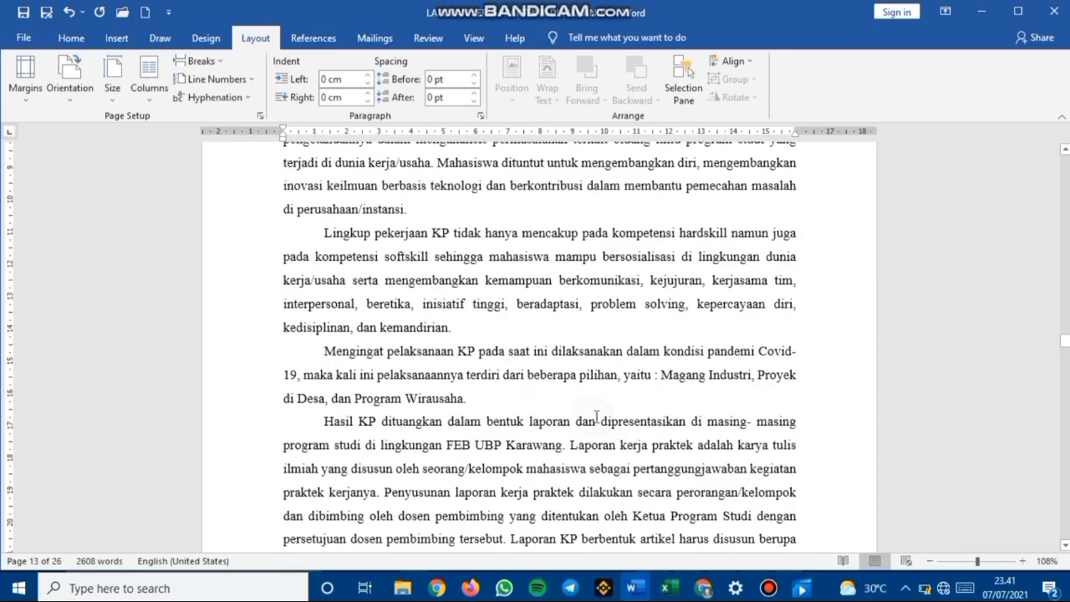
{"action": "right_click", "coordinate": [595, 422]}
{"action": "scroll", "coordinate": [530, 424], "scroll_direction": "down", "scroll_amount": 3}
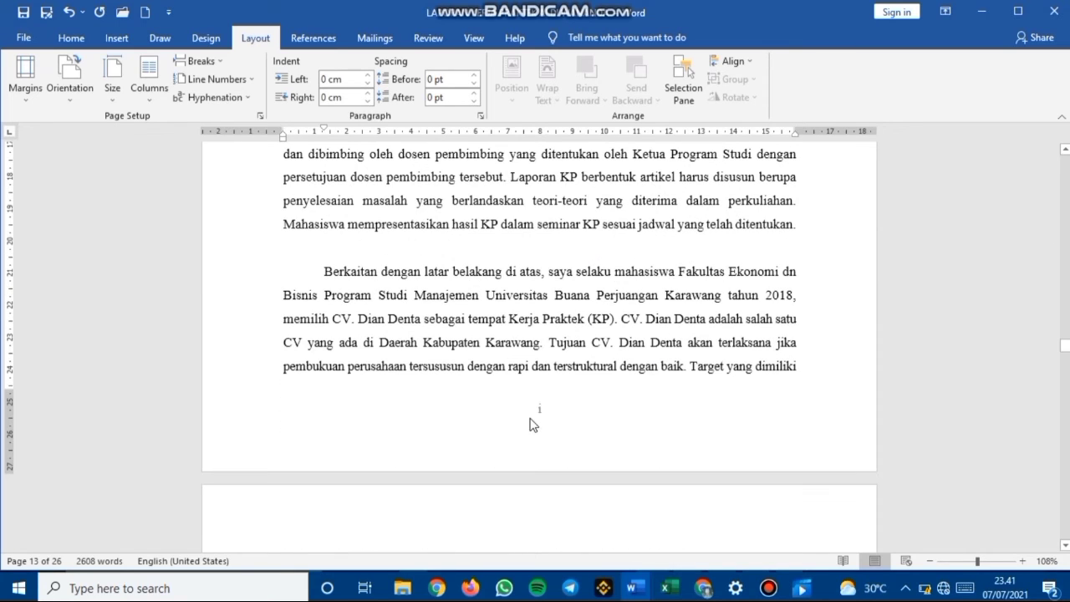
{"action": "left_click", "coordinate": [355, 254]}
{"action": "key", "text": "BackSpace"}
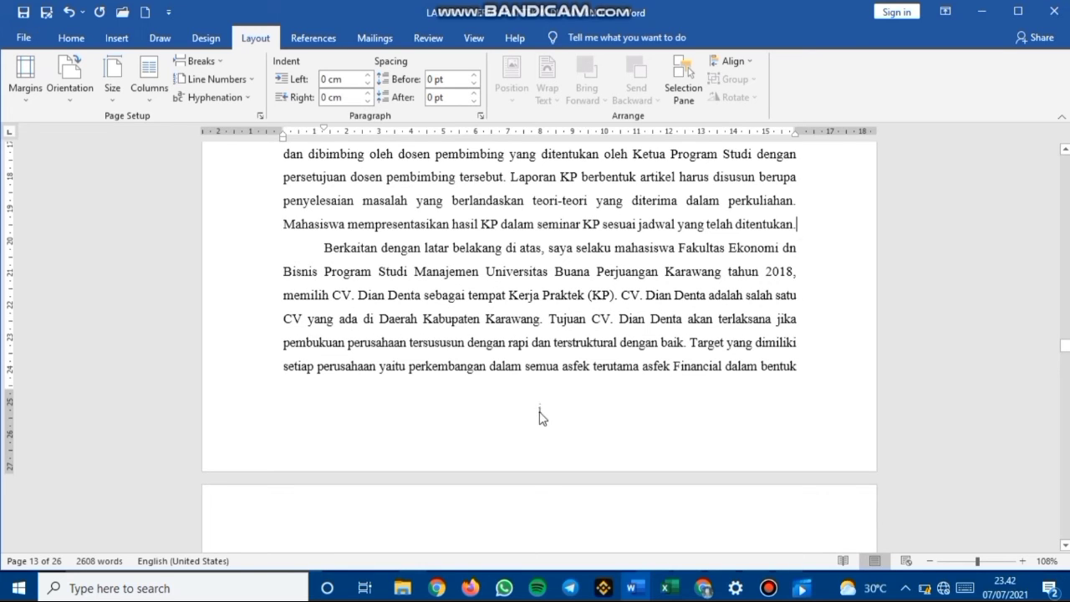
- Change the page number format in the Section 3 footer to 1, 2, 3
{"action": "left_click", "coordinate": [537, 413]}
{"action": "double_click", "coordinate": [543, 412]}
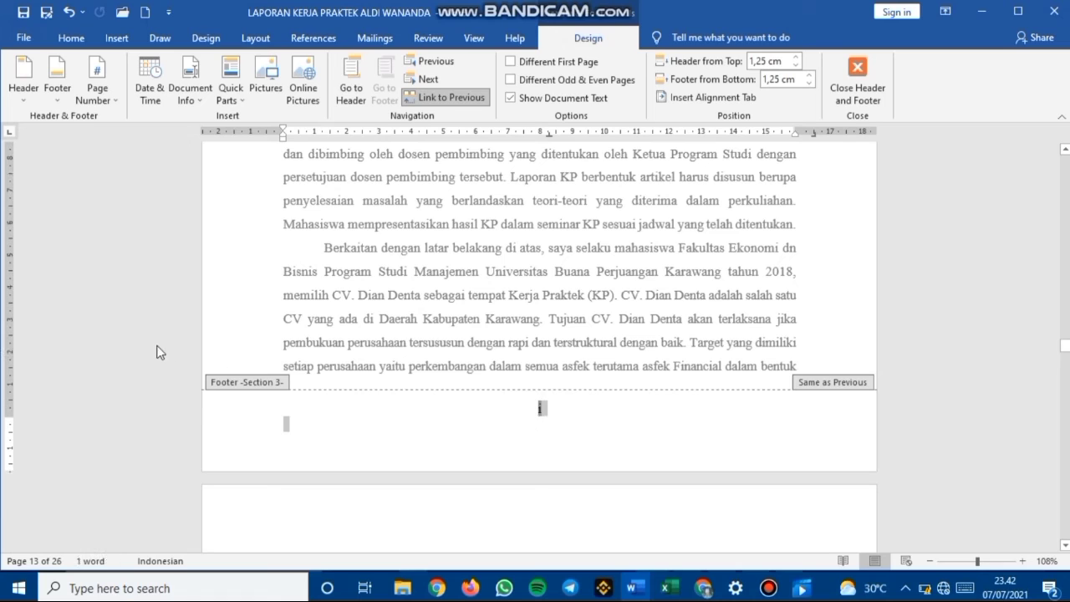
{"action": "left_click", "coordinate": [102, 98]}
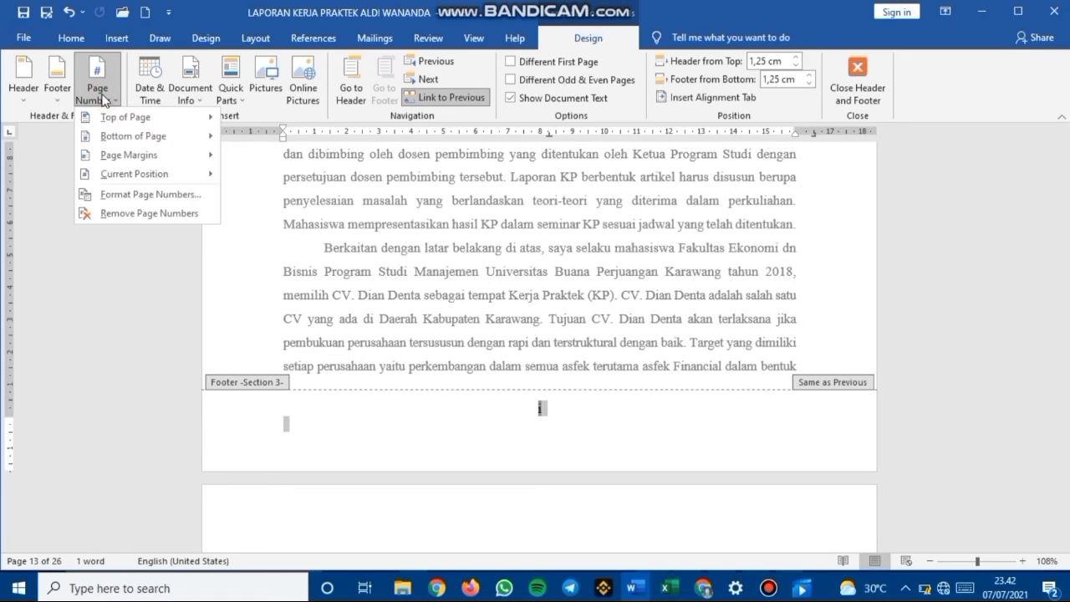
{"action": "left_click", "coordinate": [132, 199]}
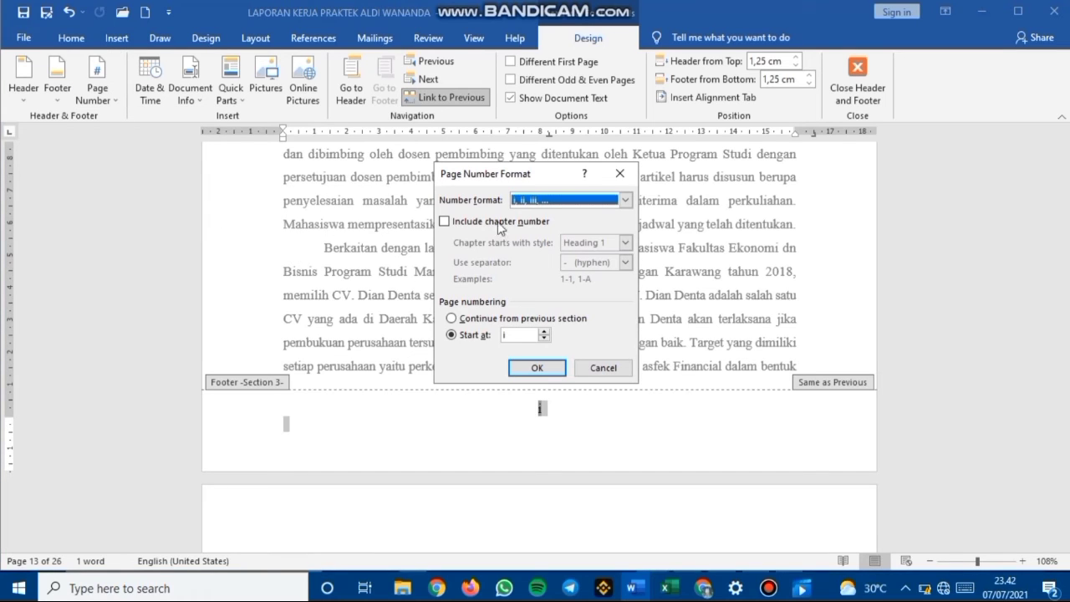
{"action": "left_click", "coordinate": [536, 202]}
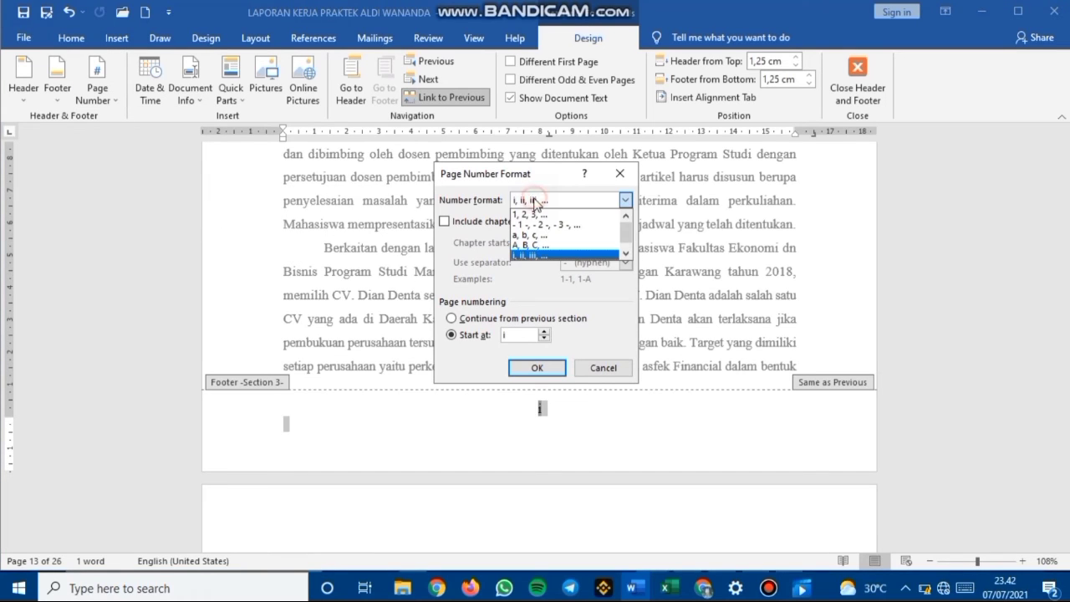
{"action": "left_click", "coordinate": [530, 214]}
{"action": "left_click", "coordinate": [539, 368]}
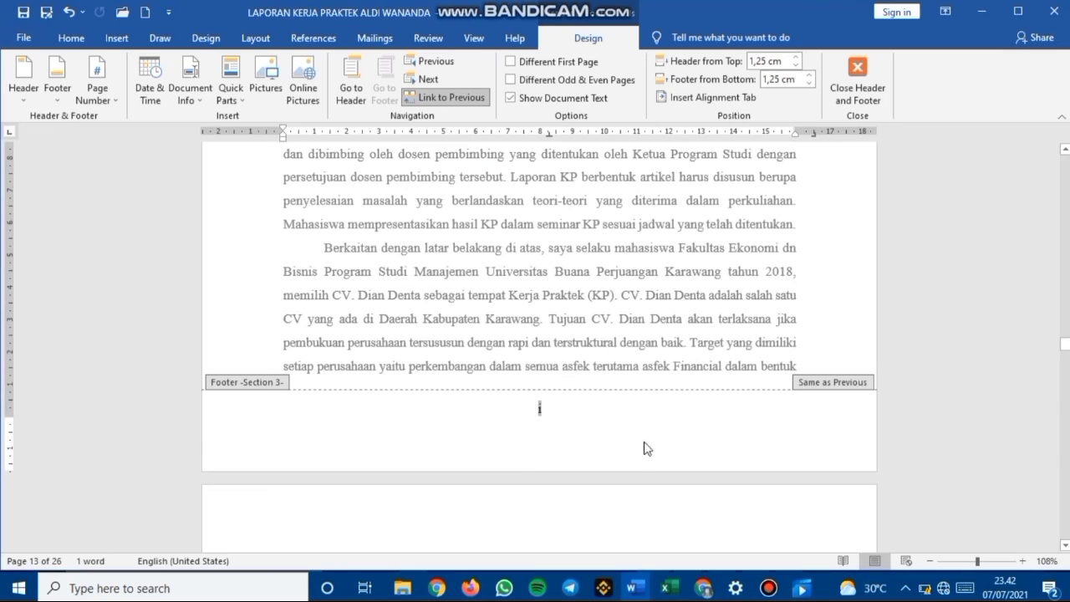
- Leave footer editing and return to the body text of the first "BAB I" page
{"action": "scroll", "coordinate": [642, 447], "scroll_direction": "up", "scroll_amount": 1}
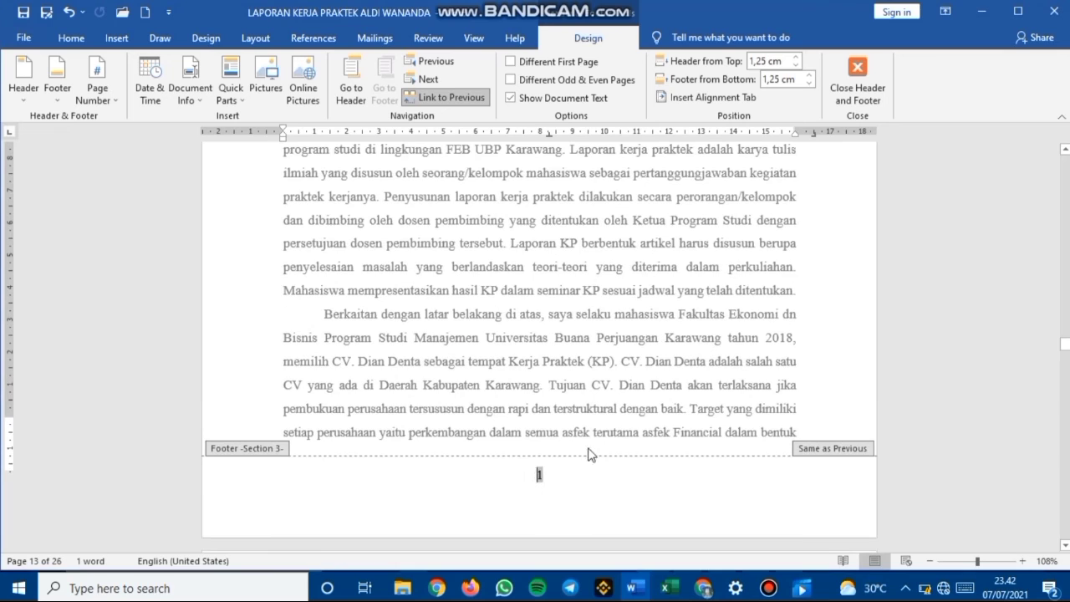
{"action": "double_click", "coordinate": [609, 266]}
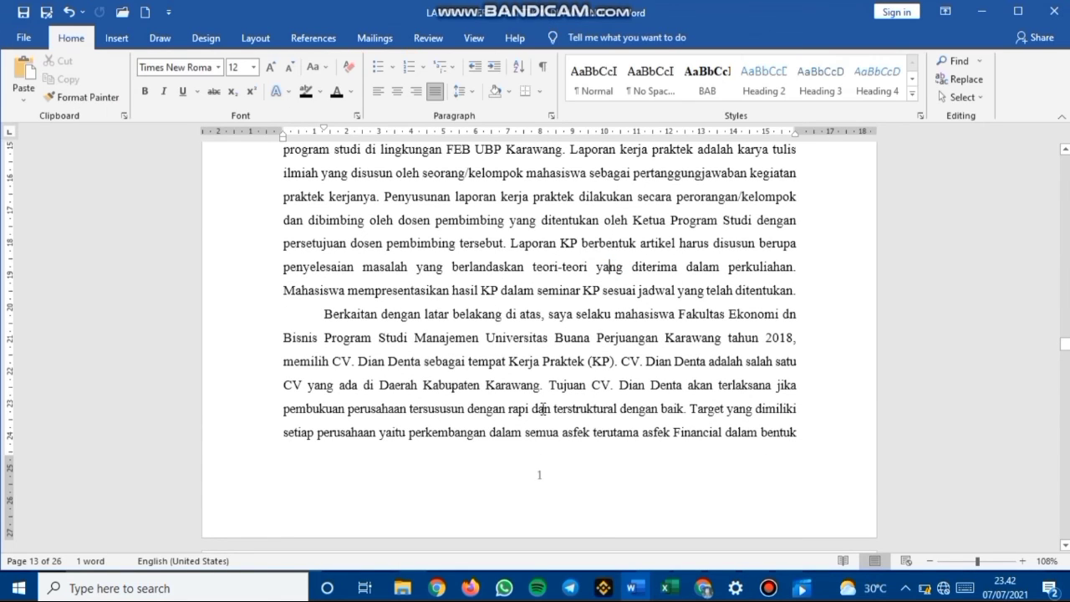
- Check the page numbering across the section break, examining the footers of the last front-matter page and the first "BAB I" page
{"action": "scroll", "coordinate": [543, 409], "scroll_direction": "up", "scroll_amount": 5}
{"action": "scroll", "coordinate": [542, 409], "scroll_direction": "up", "scroll_amount": 4}
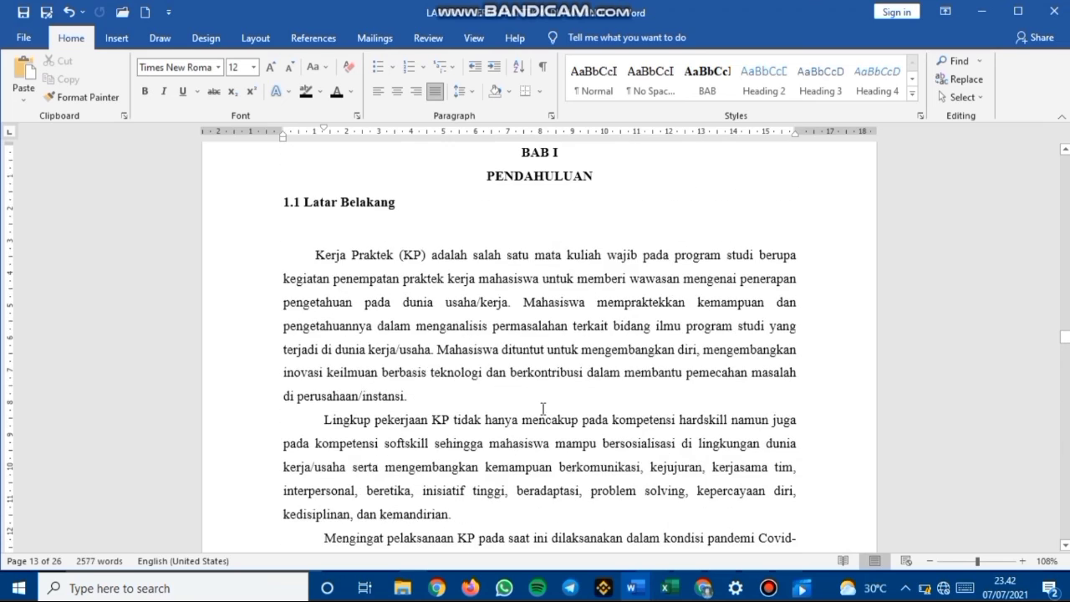
{"action": "scroll", "coordinate": [608, 280], "scroll_direction": "down", "scroll_amount": 1}
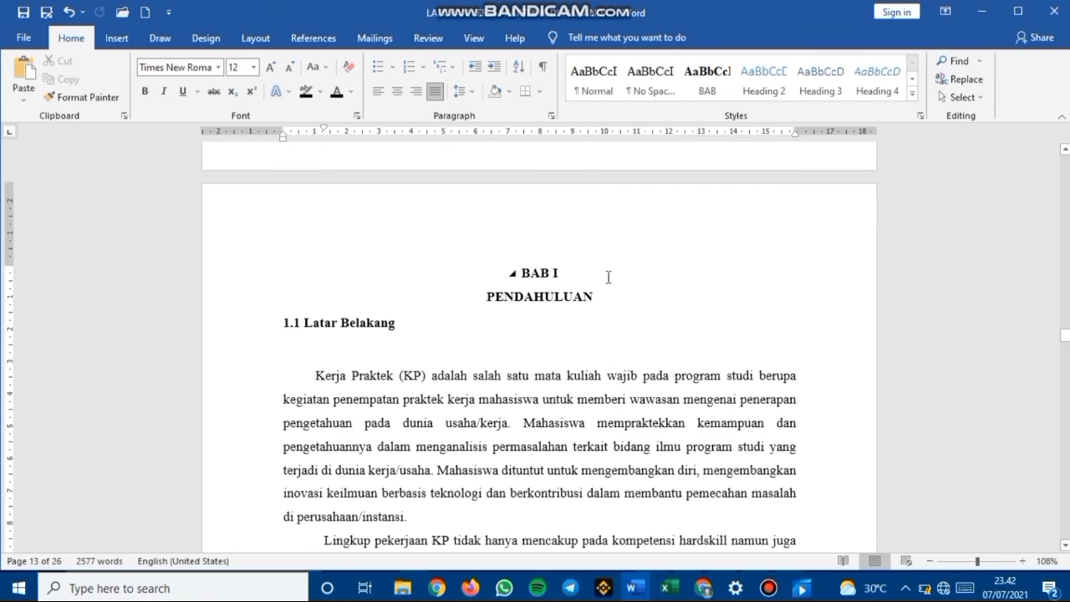
{"action": "scroll", "coordinate": [599, 251], "scroll_direction": "up", "scroll_amount": 1}
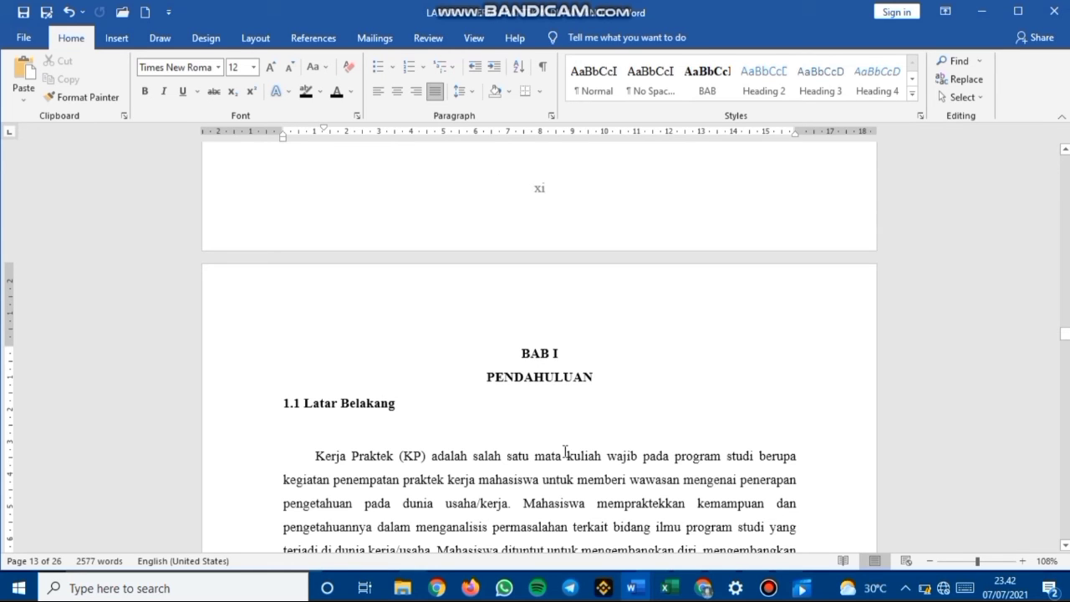
{"action": "left_click", "coordinate": [527, 376]}
{"action": "scroll", "coordinate": [527, 376], "scroll_direction": "down", "scroll_amount": 8}
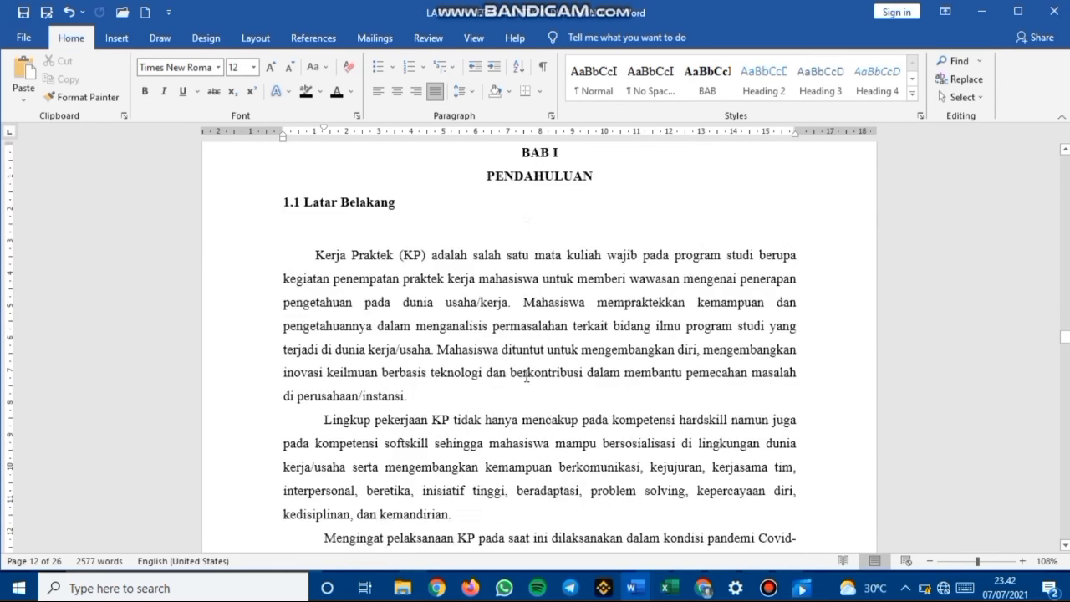
{"action": "scroll", "coordinate": [504, 381], "scroll_direction": "down", "scroll_amount": 3}
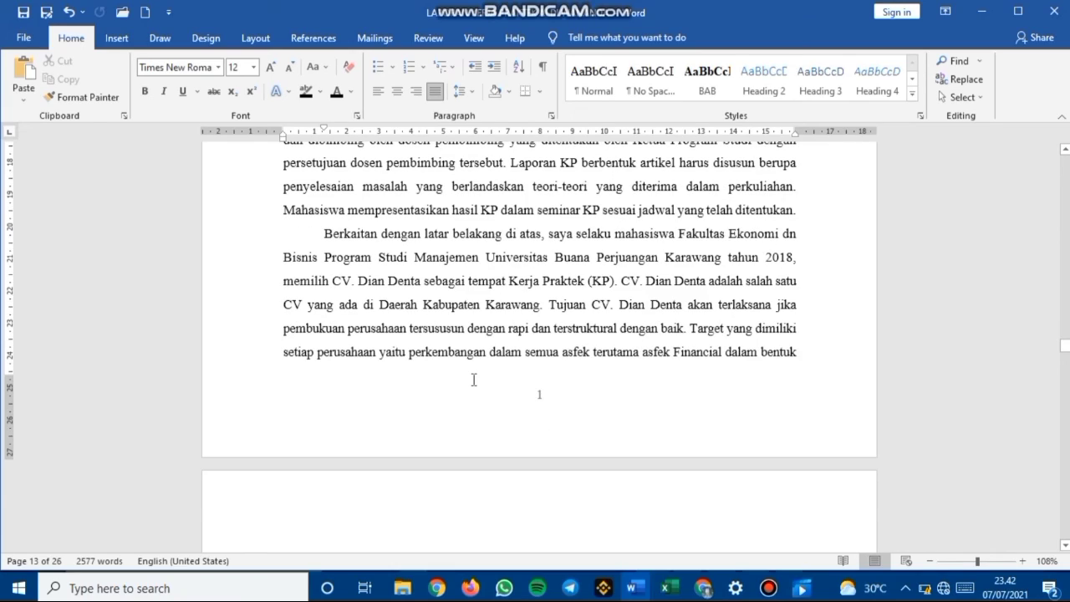
{"action": "scroll", "coordinate": [473, 380], "scroll_direction": "up", "scroll_amount": 11}
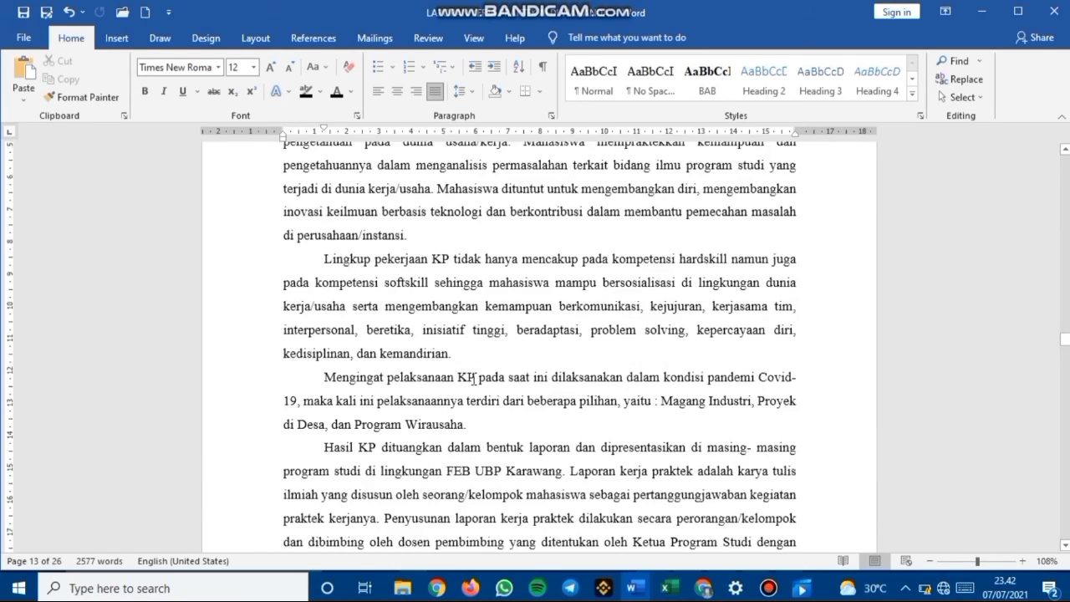
{"action": "scroll", "coordinate": [473, 380], "scroll_direction": "up", "scroll_amount": 7}
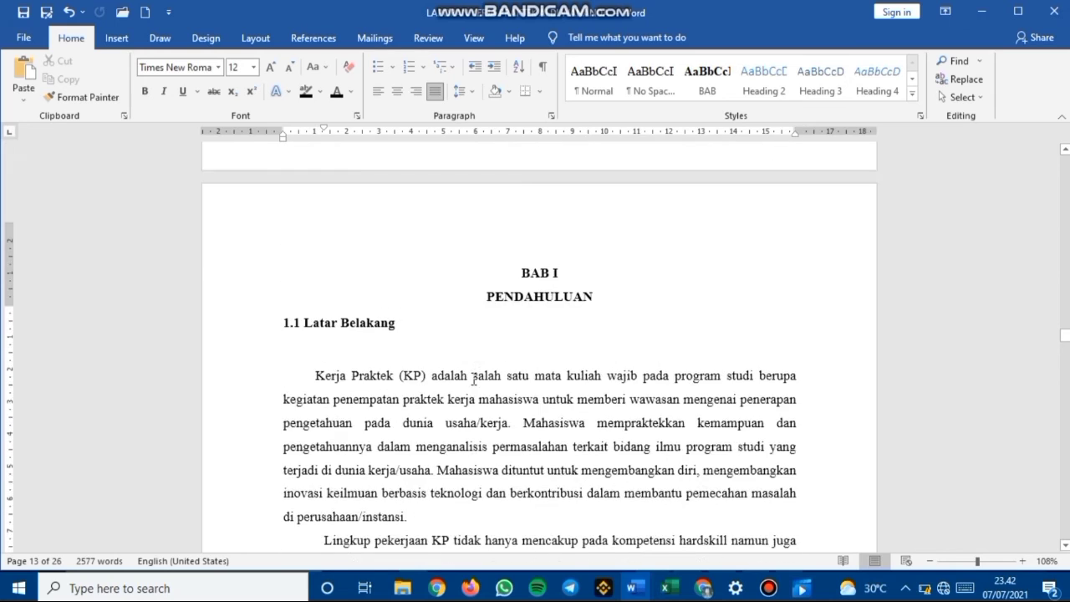
{"action": "scroll", "coordinate": [474, 380], "scroll_direction": "up", "scroll_amount": 2}
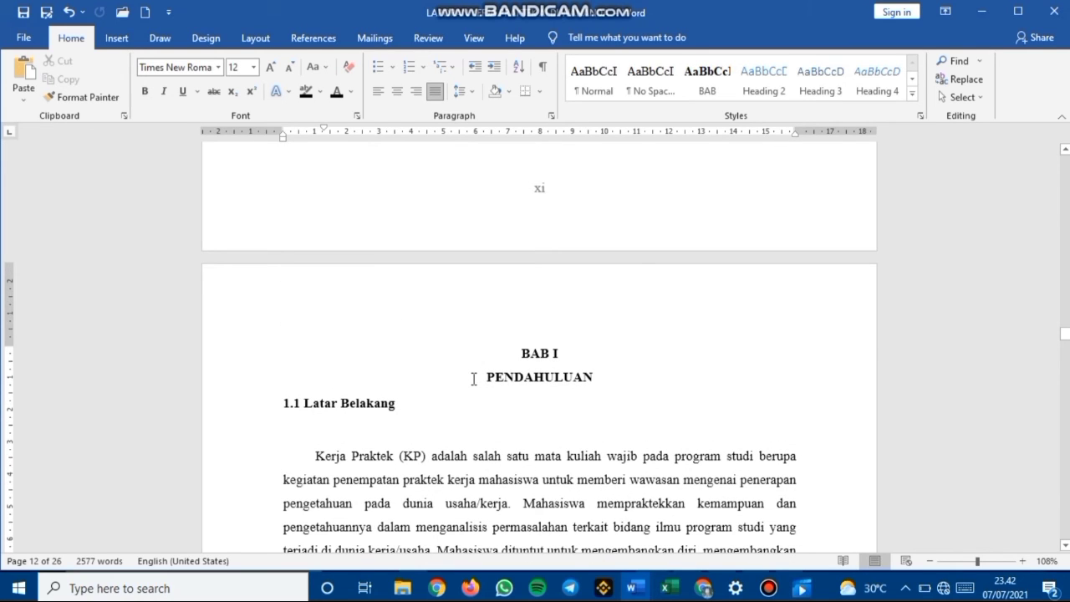